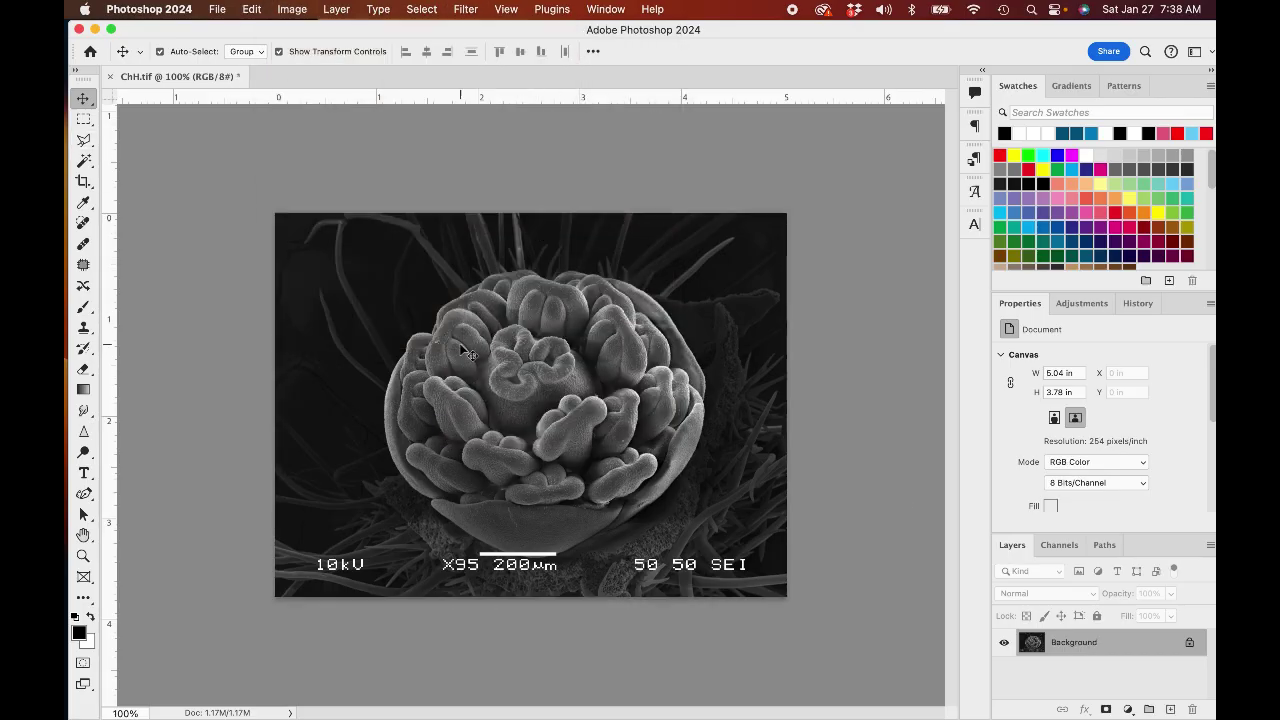
- Open the micrograph in the Camera Raw filter, lower Highlights and Whites, and raise Shadows and Blacks
{"action": "key", "text": "super+0"}
{"action": "left_click", "coordinate": [466, 9]}
{"action": "left_click", "coordinate": [500, 77]}
{"action": "left_click", "coordinate": [851, 276]}
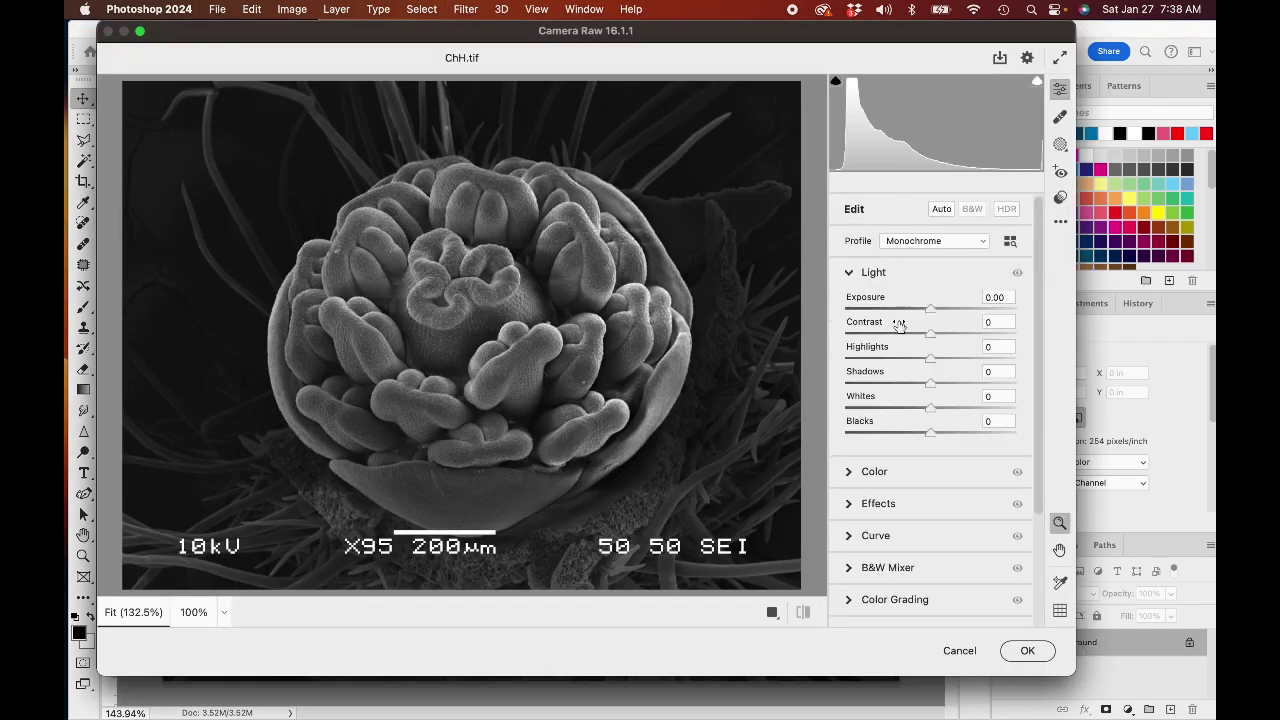
{"action": "left_click", "coordinate": [888, 358]}
{"action": "left_click", "coordinate": [886, 407]}
{"action": "left_click", "coordinate": [983, 383]}
{"action": "left_click", "coordinate": [983, 433]}
{"action": "left_click", "coordinate": [849, 272]}
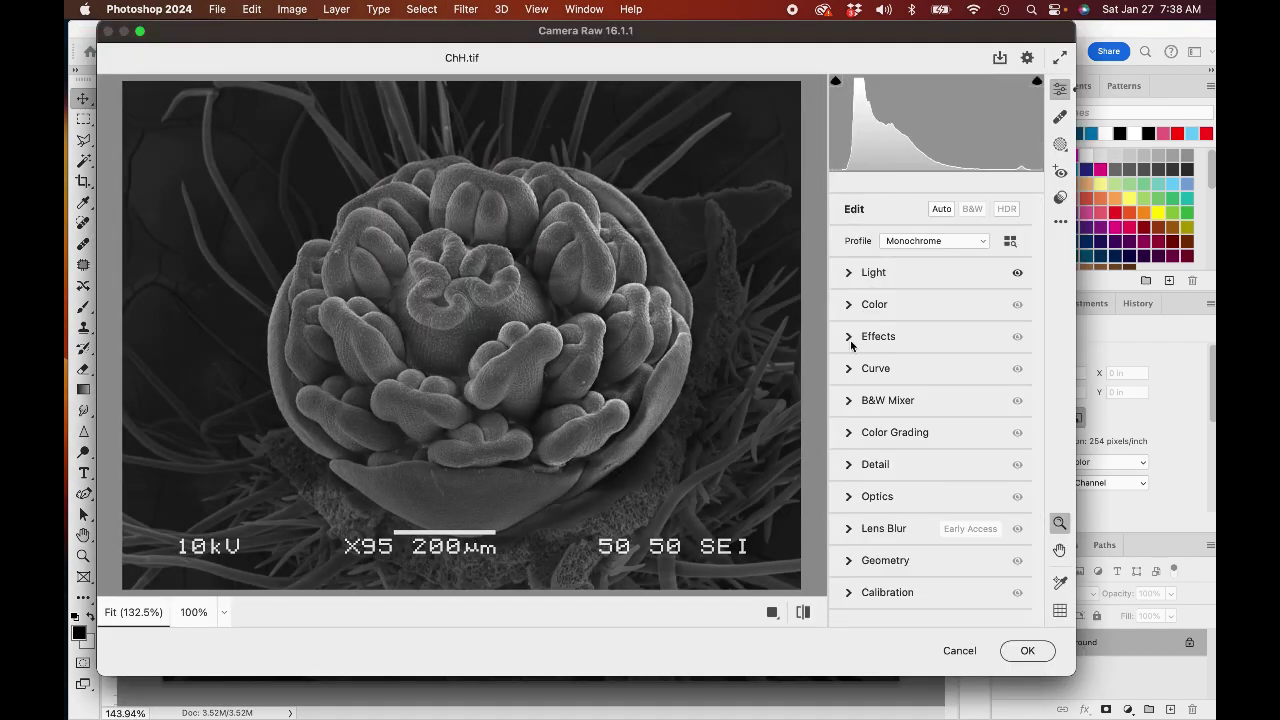
- Set the Texture effect to 25 in the Camera Raw filter
{"action": "left_click", "coordinate": [849, 338]}
{"action": "left_click", "coordinate": [1003, 359]}
{"action": "type", "text": "25"}
{"action": "left_click", "coordinate": [849, 336]}
- Shape the parametric tone curve by setting Lights to -30 and raising Darks by a similar amount
{"action": "left_click", "coordinate": [849, 368]}
{"action": "left_click", "coordinate": [905, 532]}
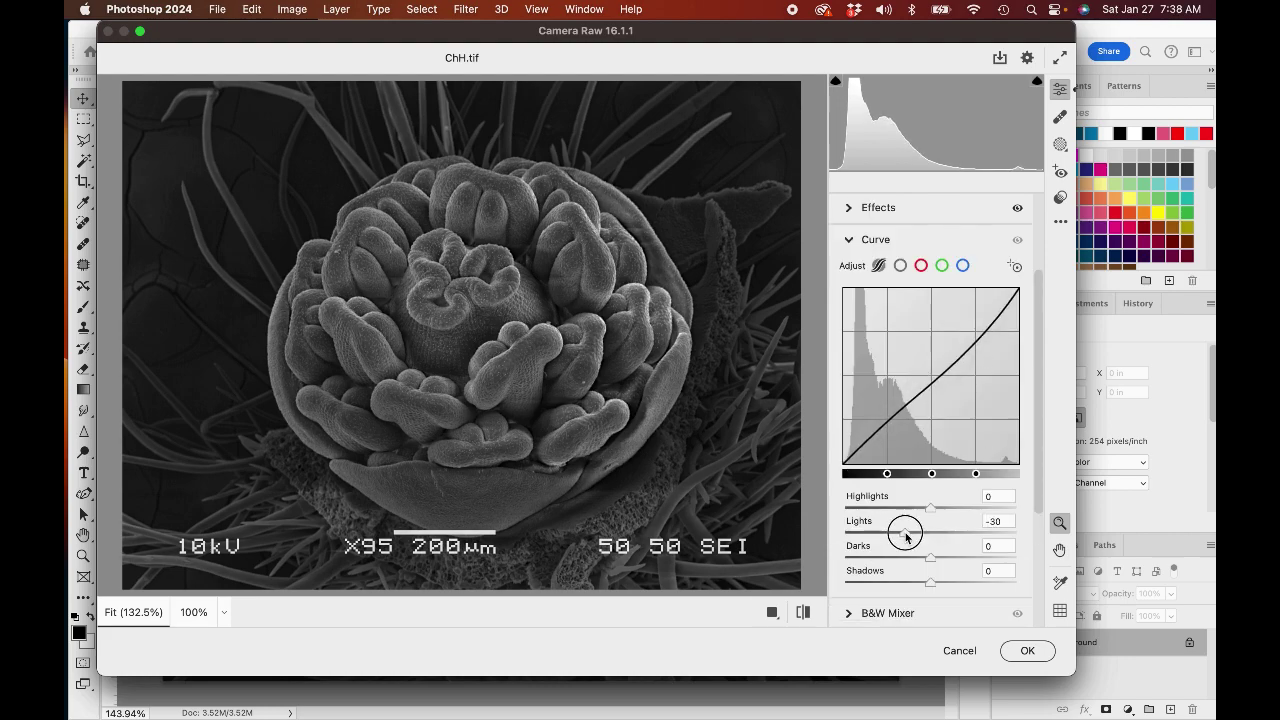
{"action": "left_click", "coordinate": [955, 557]}
{"action": "scroll", "coordinate": [948, 562], "scroll_direction": "down", "scroll_amount": 3}
{"action": "left_click", "coordinate": [851, 444]}
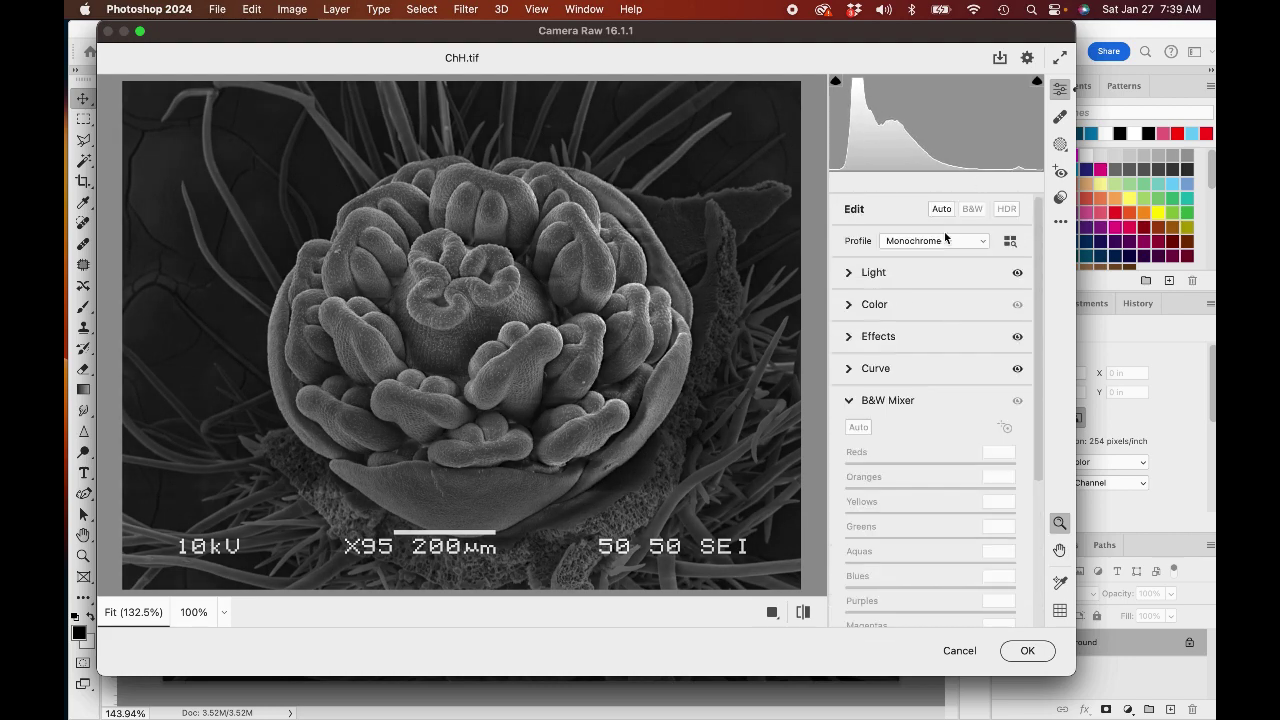
- Set the Exposure to 1.00 and apply the Camera Raw adjustments
{"action": "left_click", "coordinate": [849, 272]}
{"action": "left_click", "coordinate": [997, 297]}
{"action": "type", "text": "1.00"}
{"action": "left_click", "coordinate": [1040, 652]}
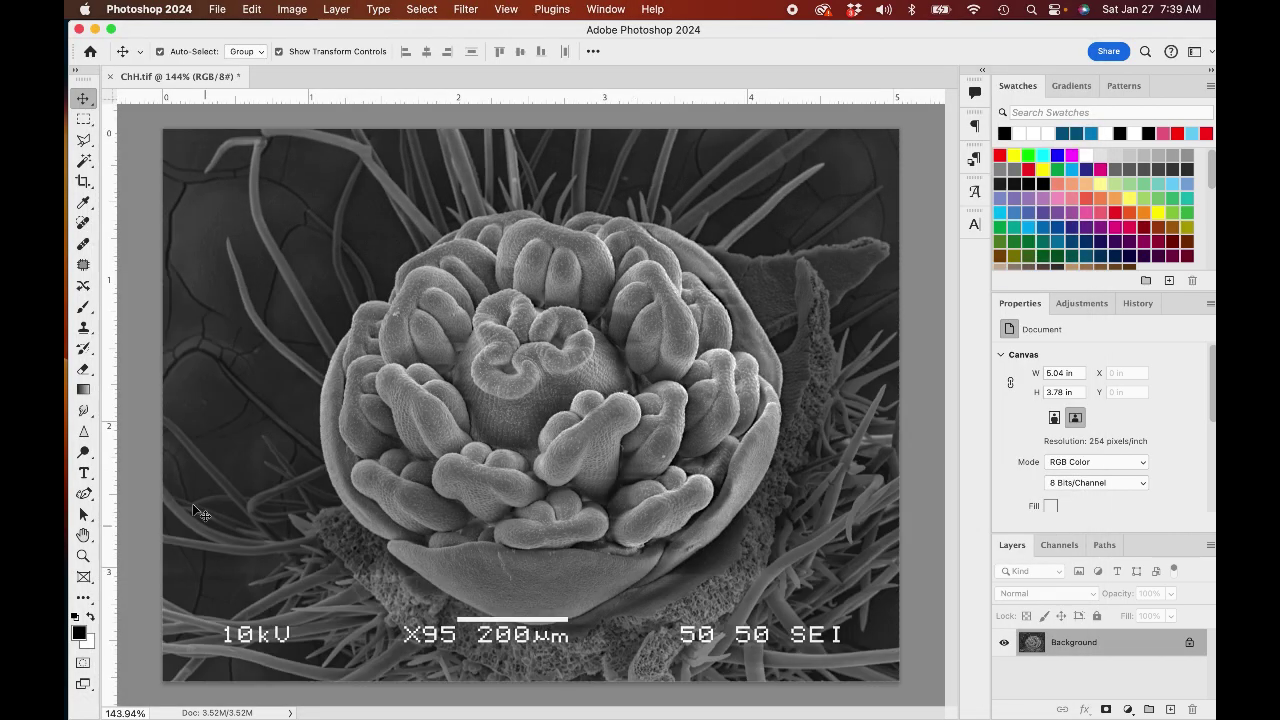
- Remove the microscope caption and scale bar along the lower edge with a promptless Generative Fill, and merge the result into the background
{"action": "mouse_move", "coordinate": [204, 618]}
{"action": "left_mouse_down"}
{"action": "mouse_move", "coordinate": [500, 575]}
{"action": "mouse_move", "coordinate": [862, 653]}
{"action": "left_mouse_up"}
{"action": "left_click", "coordinate": [251, 9]}
{"action": "left_click", "coordinate": [305, 296]}
{"action": "left_click", "coordinate": [698, 414]}
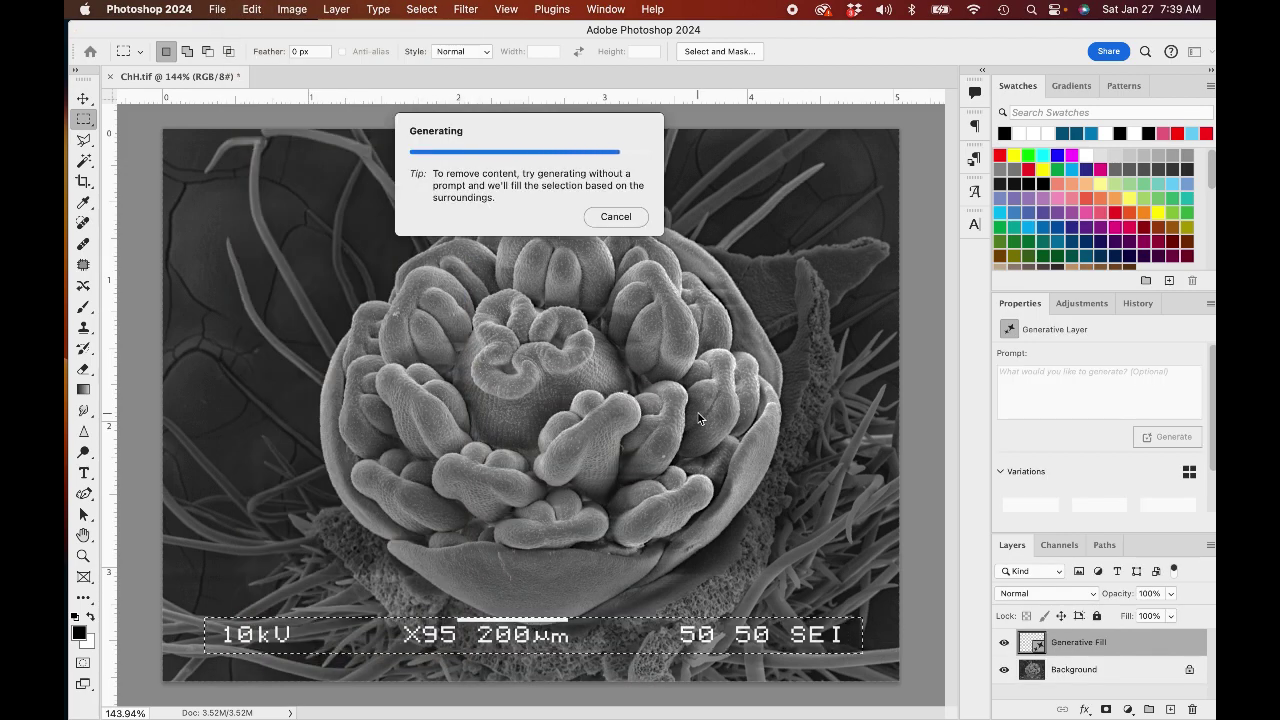
{"action": "key", "text": "super+e"}
- Create a new 20 x 16 inch, 300 pixels/inch, 16-bit RGB document
{"action": "left_click", "coordinate": [220, 9]}
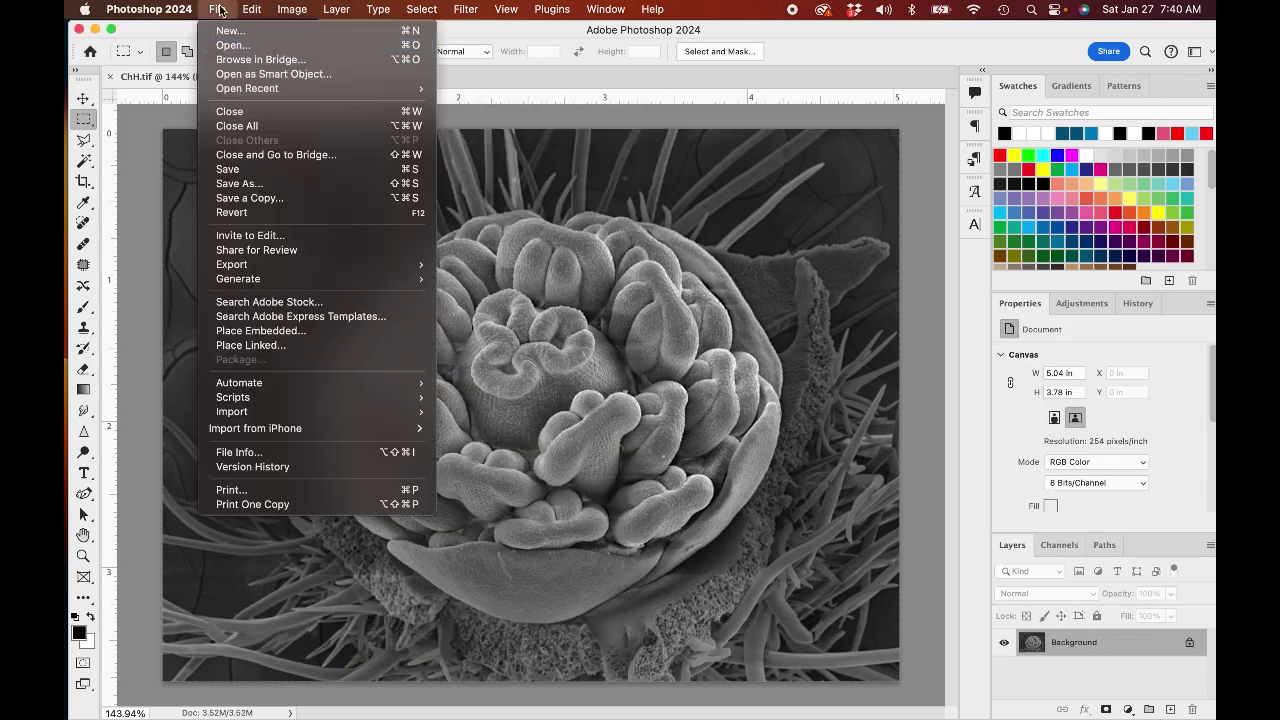
{"action": "left_click", "coordinate": [226, 31]}
{"action": "left_click", "coordinate": [1030, 590]}
- Copy the cleaned micrograph from ChH.tif into the new document as its own layer
{"action": "left_click", "coordinate": [177, 77]}
{"action": "key", "text": "v"}
{"action": "left_click_drag", "start_coordinate": [543, 351], "coordinate": [532, 396]}
- Scale and position the micrograph layer to about 26.28 x 19.71 in so the flower fills the canvas
{"action": "left_click_drag", "start_coordinate": [532, 355], "coordinate": [581, 141]}
{"action": "left_click_drag", "start_coordinate": [556, 453], "coordinate": [649, 713]}
{"action": "left_click_drag", "start_coordinate": [585, 273], "coordinate": [575, 237]}
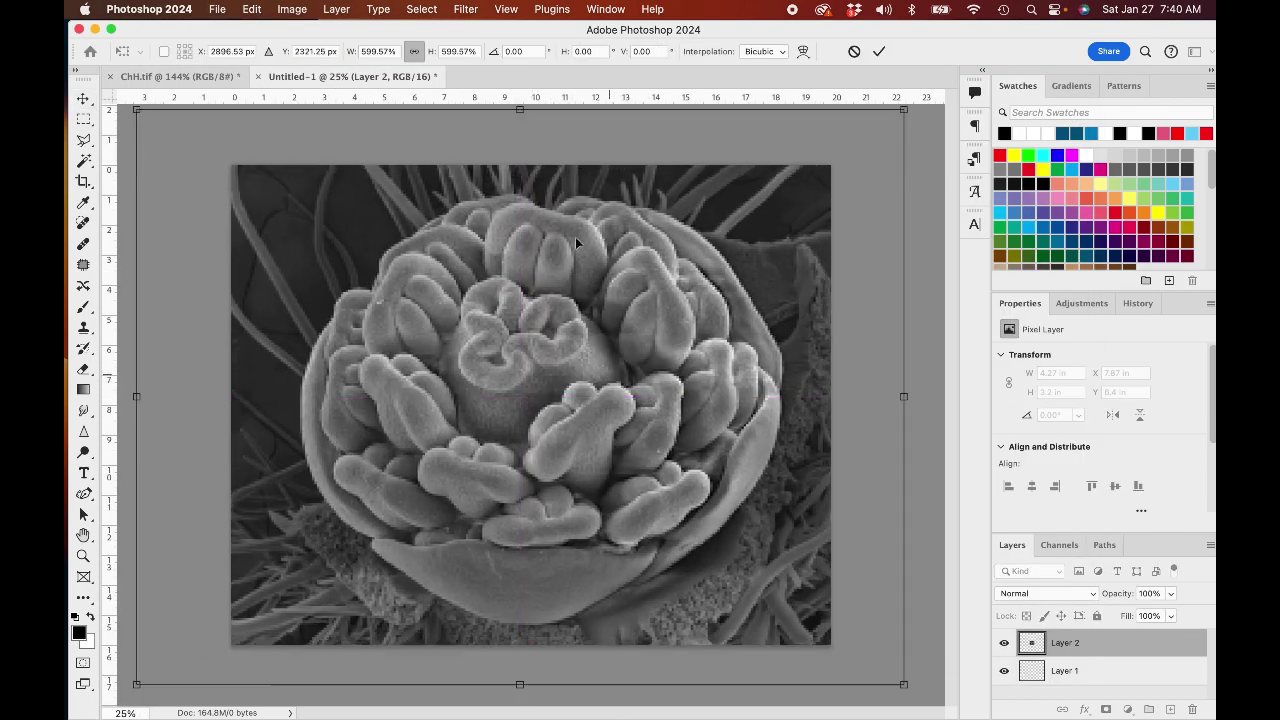
{"action": "scroll", "coordinate": [575, 237], "scroll_direction": "down", "scroll_amount": 4}
{"action": "left_click_drag", "start_coordinate": [766, 219], "coordinate": [776, 209]}
{"action": "left_click_drag", "start_coordinate": [590, 339], "coordinate": [586, 343]}
{"action": "left_click", "coordinate": [879, 52]}
{"action": "scroll", "coordinate": [528, 382], "scroll_direction": "up", "scroll_amount": 8}
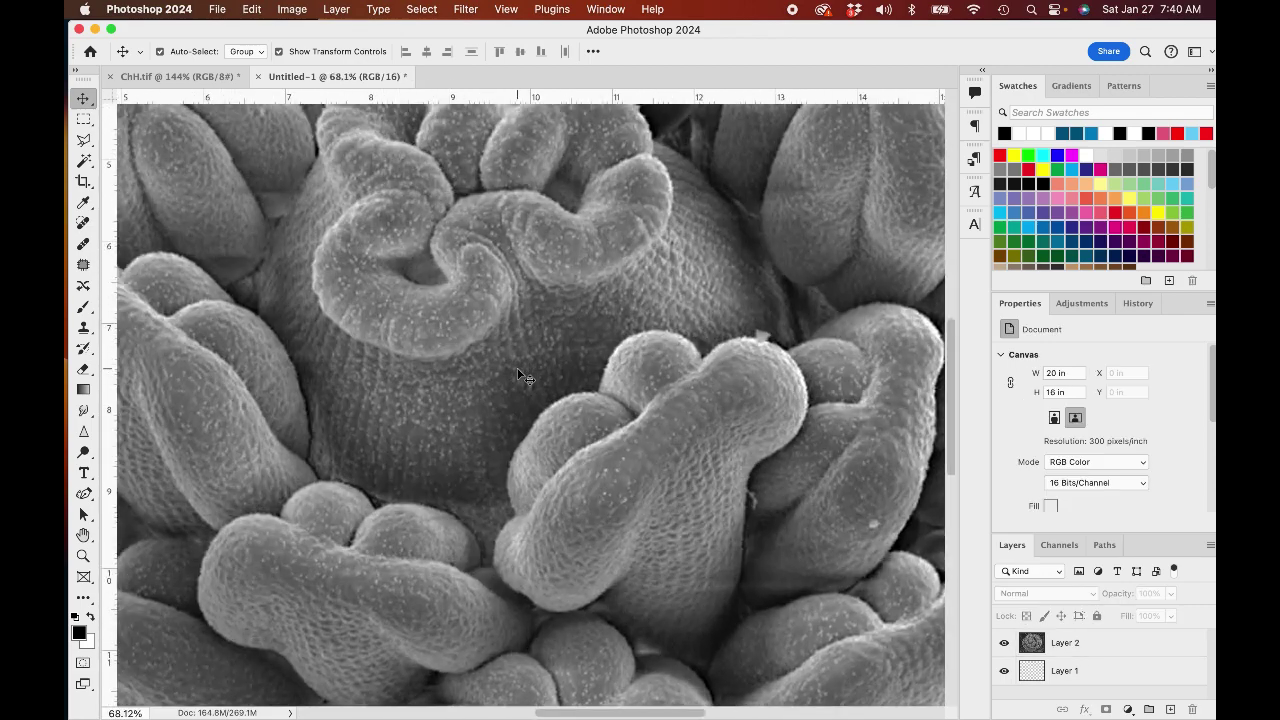
{"action": "scroll", "coordinate": [528, 382], "scroll_direction": "down", "scroll_amount": 5}
- Delete the empty Layer 1
{"action": "left_click", "coordinate": [421, 9]}
{"action": "left_click", "coordinate": [1025, 676]}
{"action": "key", "text": "Delete"}
- Select the flower with Select Subject and invert the selection to capture the background
{"action": "left_click", "coordinate": [421, 9]}
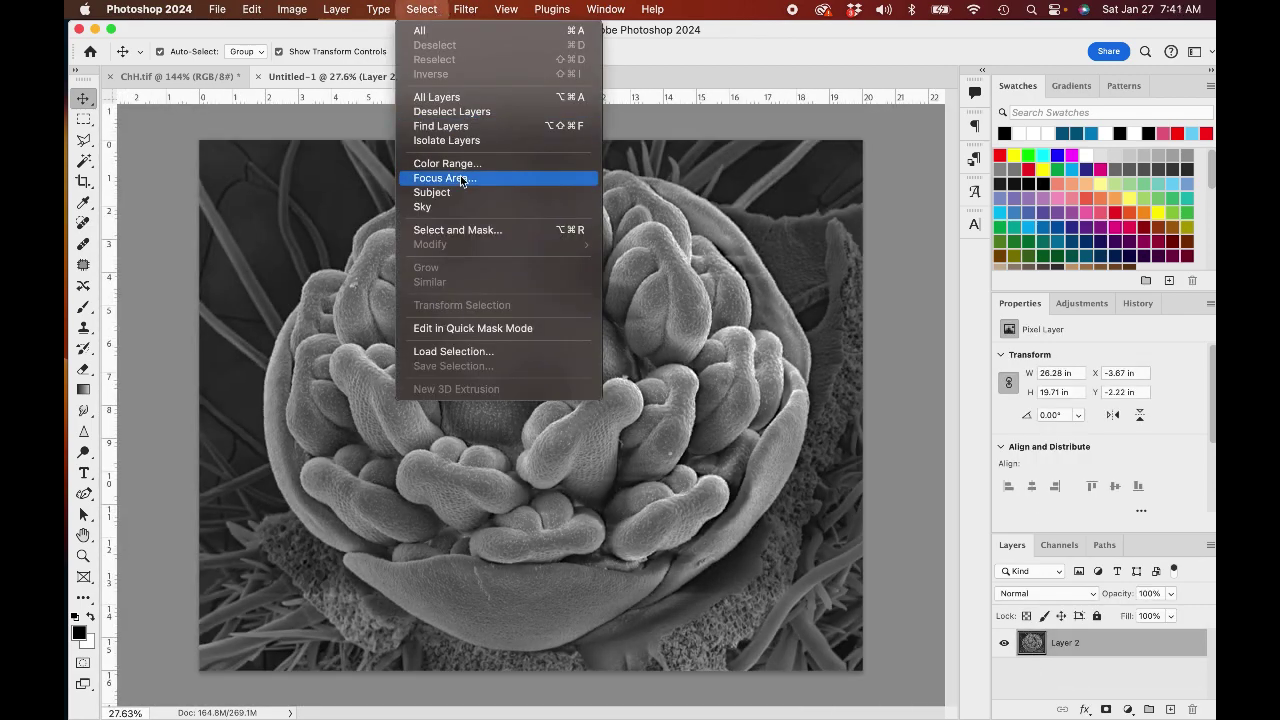
{"action": "left_click", "coordinate": [530, 191]}
{"action": "left_click", "coordinate": [421, 9]}
{"action": "left_click", "coordinate": [440, 77]}
{"action": "key", "text": "g"}
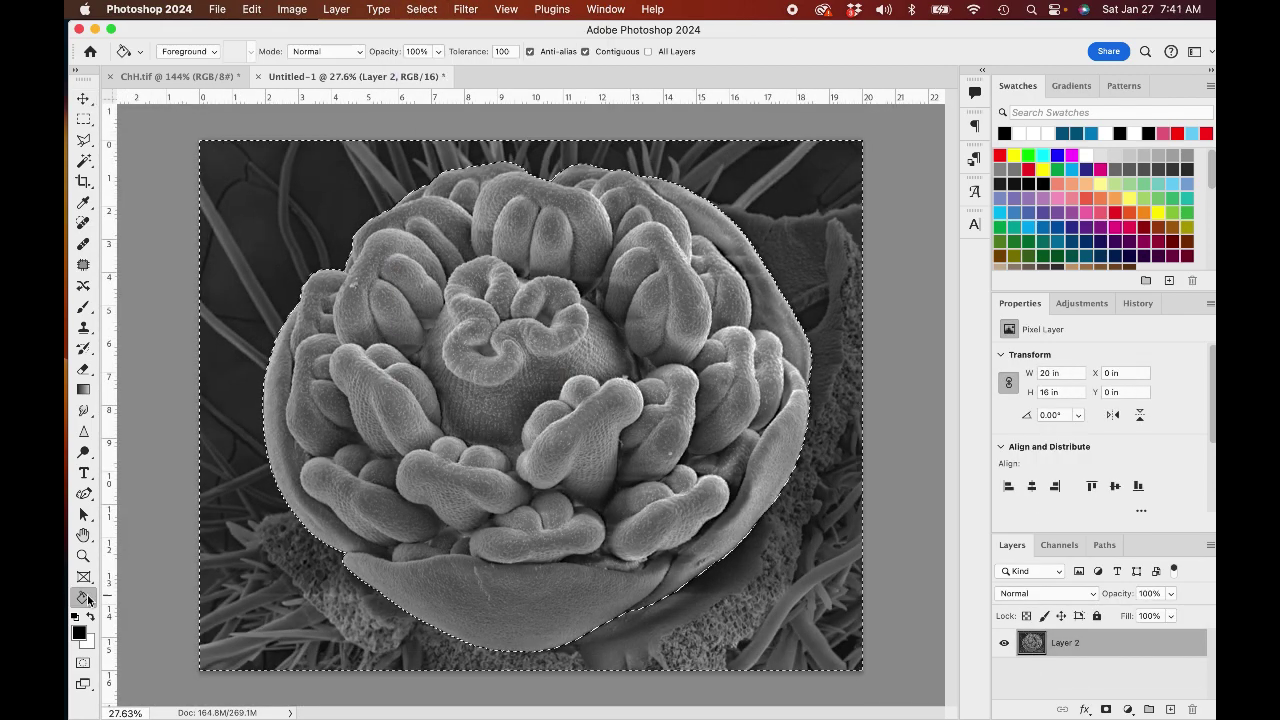
{"action": "left_click", "coordinate": [283, 594]}
{"action": "key", "text": "ctrl+z"}
- Colorize the selected background dark green with Hue 100, Saturation 25 and Lightness -50, and deselect it
{"action": "key", "text": "ctrl+u"}
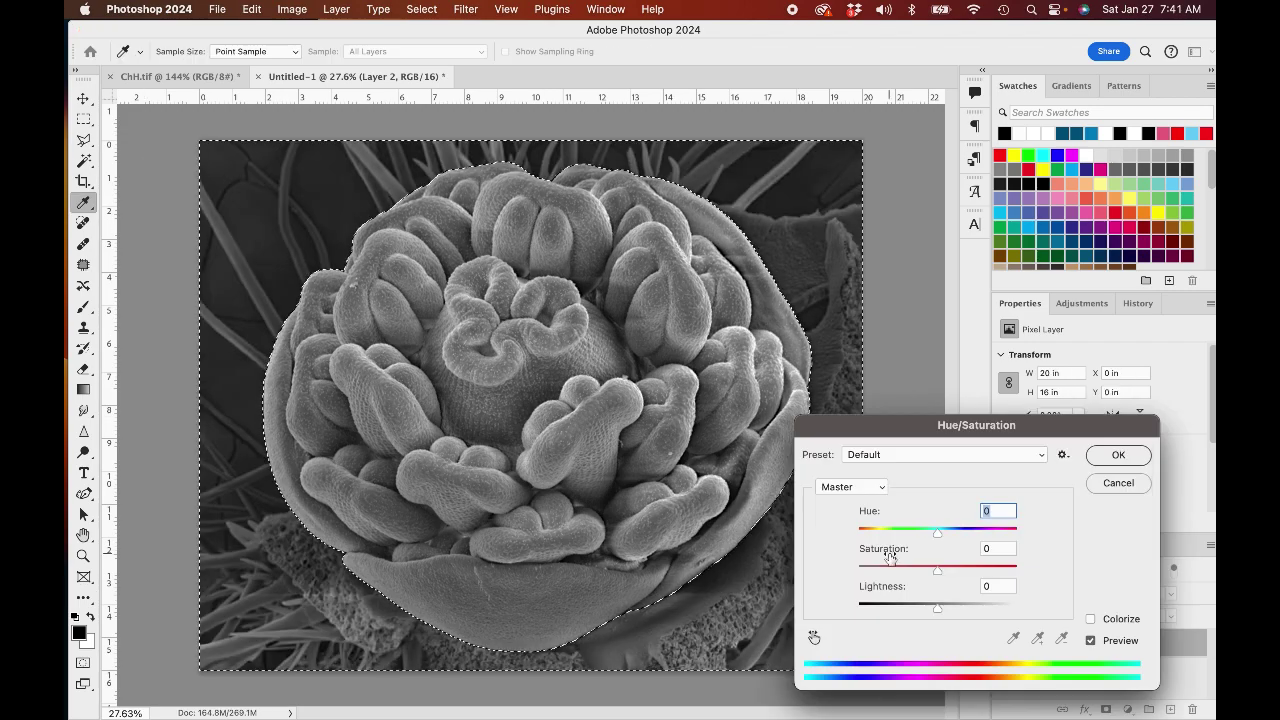
{"action": "left_click_drag", "start_coordinate": [937, 607], "coordinate": [886, 610]}
{"action": "left_click", "coordinate": [1090, 619]}
{"action": "left_click_drag", "start_coordinate": [858, 531], "coordinate": [902, 538]}
{"action": "left_click_drag", "start_coordinate": [907, 605], "coordinate": [898, 606]}
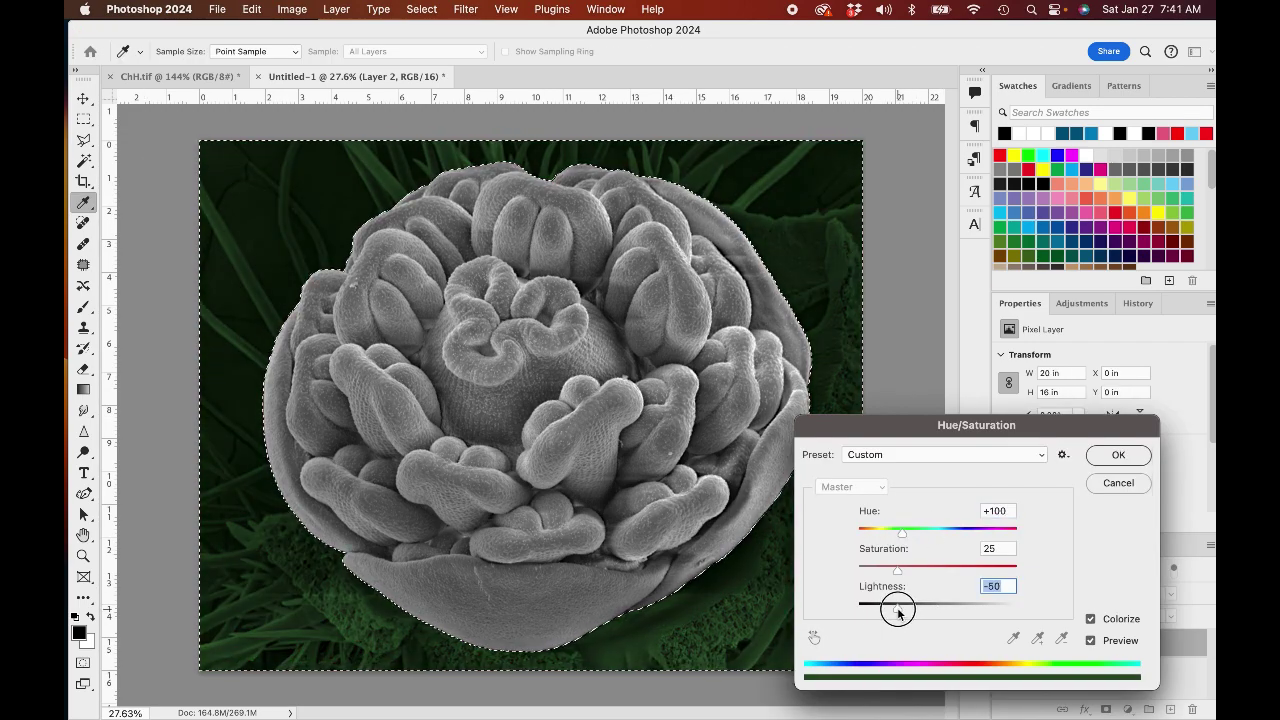
{"action": "left_click", "coordinate": [897, 571]}
{"action": "left_click", "coordinate": [1118, 455]}
{"action": "key", "text": "ctrl+d"}
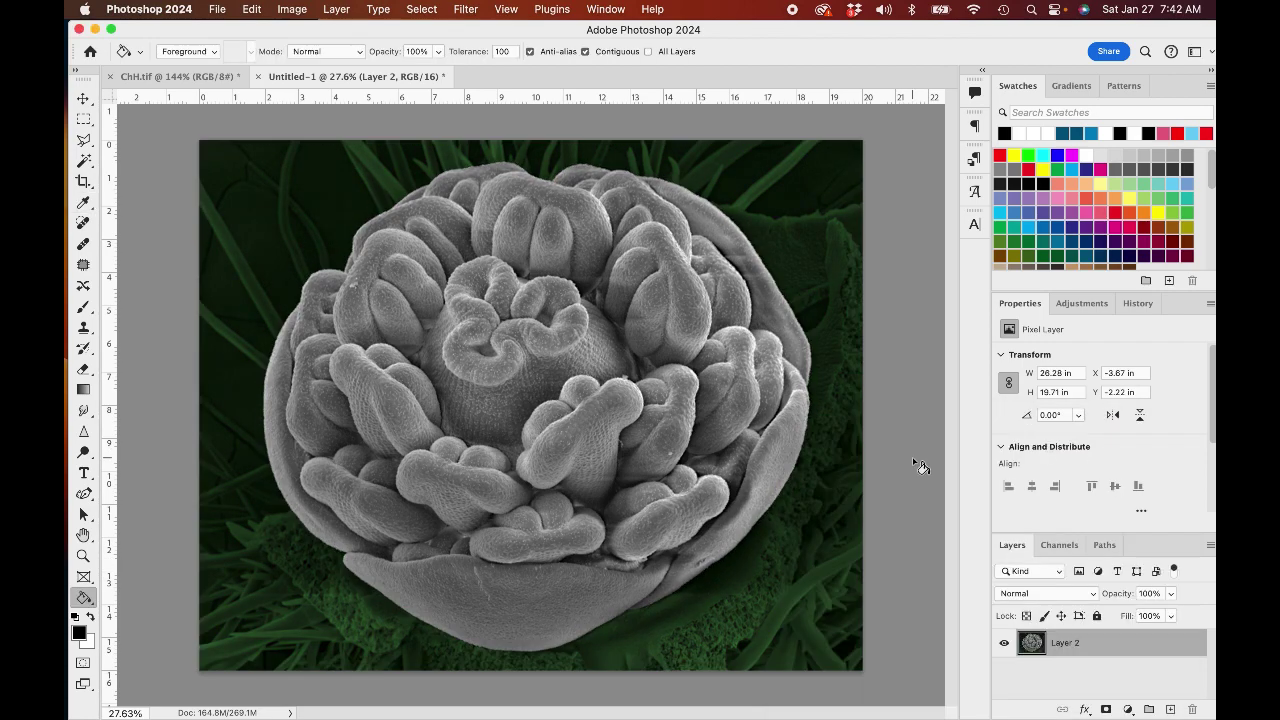
- Select the flower's central pistil, including its curled lobes, with the Quick Selection tool
{"action": "left_click", "coordinate": [84, 160]}
{"action": "left_click", "coordinate": [140, 157]}
{"action": "scroll", "coordinate": [517, 494], "scroll_direction": "up", "scroll_amount": 5}
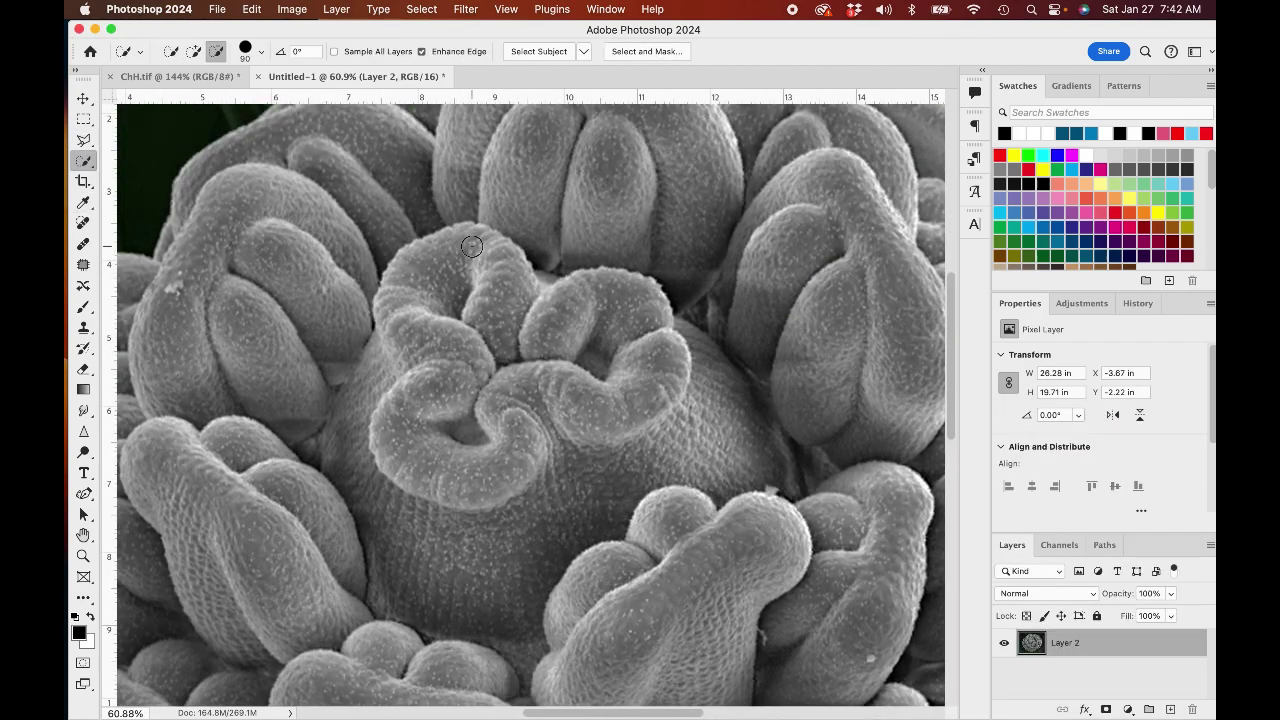
{"action": "mouse_move", "coordinate": [402, 342]}
{"action": "left_mouse_down"}
{"action": "mouse_move", "coordinate": [362, 453]}
{"action": "mouse_move", "coordinate": [509, 545]}
{"action": "left_mouse_up"}
{"action": "scroll", "coordinate": [509, 545], "scroll_direction": "right", "scroll_amount": 3}
{"action": "scroll", "coordinate": [509, 545], "scroll_direction": "up", "scroll_amount": 2}
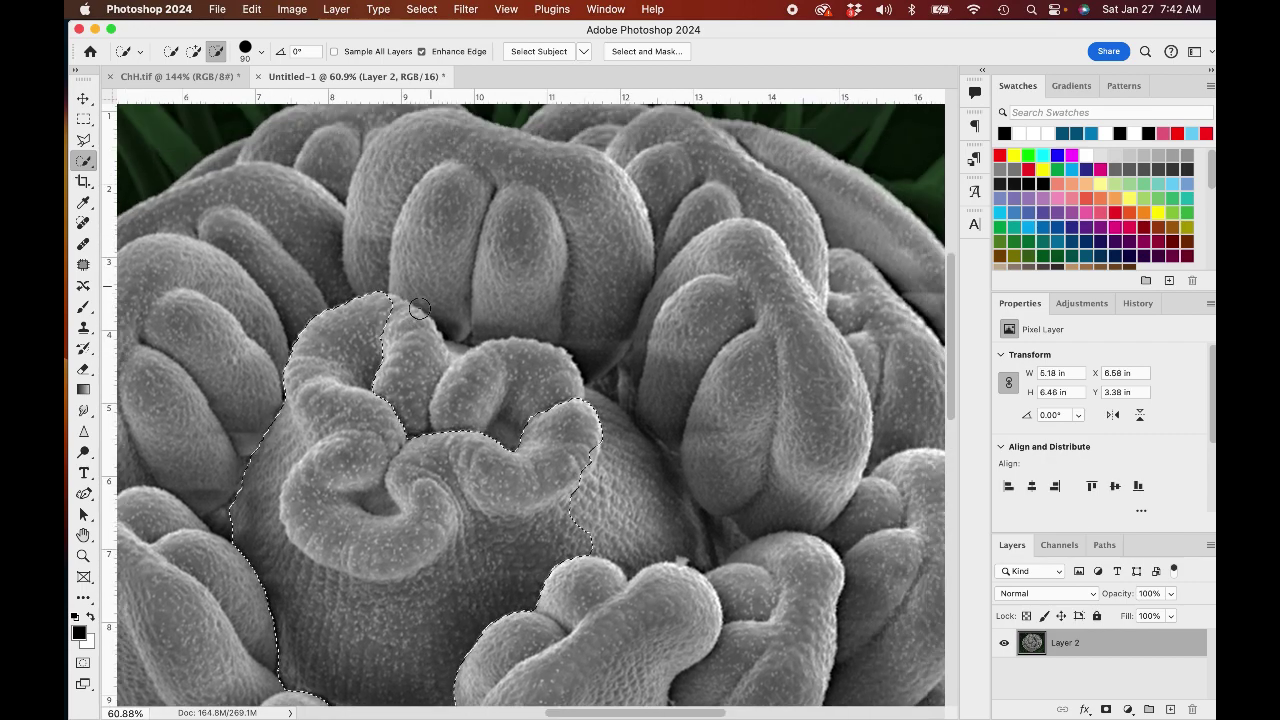
{"action": "mouse_move", "coordinate": [495, 370]}
{"action": "left_mouse_down"}
{"action": "mouse_move", "coordinate": [434, 358]}
{"action": "mouse_move", "coordinate": [551, 411]}
{"action": "mouse_move", "coordinate": [643, 535]}
{"action": "left_mouse_up"}
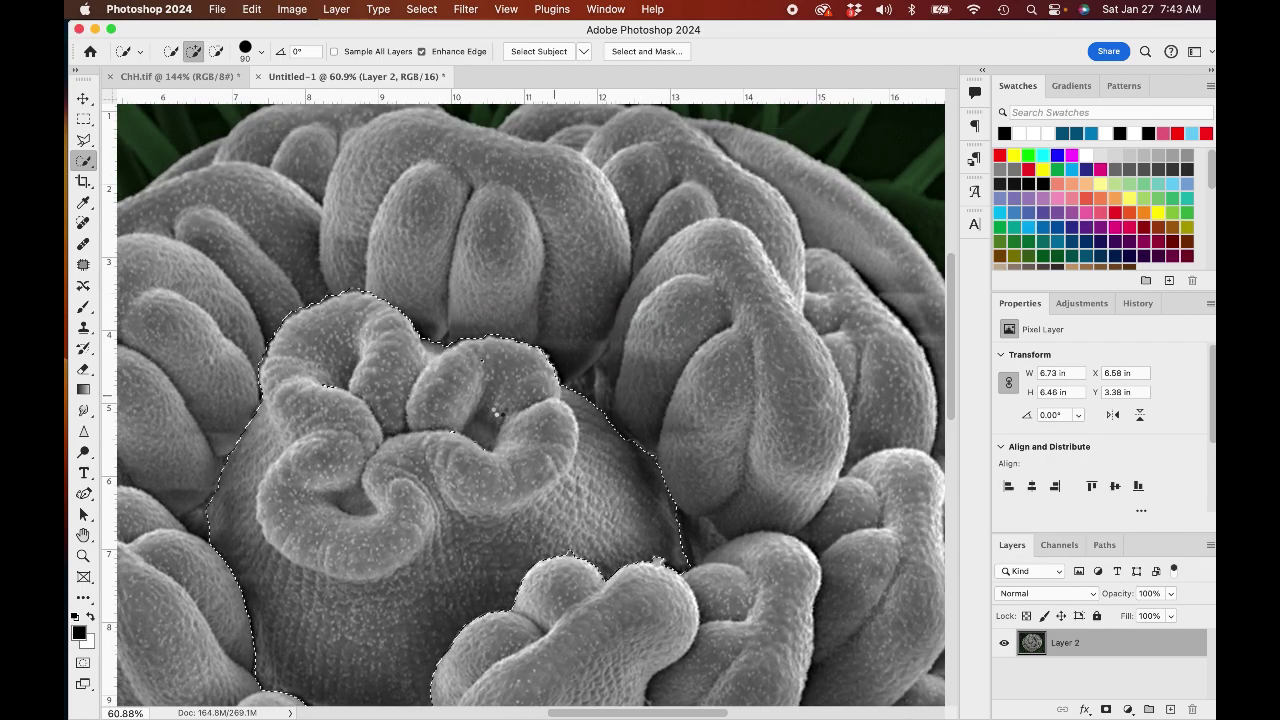
- Refine the pistil selection's right boundary, trimming the overspill and adding the missed dark sliver with the Polygonal Lasso
{"action": "scroll", "coordinate": [464, 397], "scroll_direction": "up", "scroll_amount": 5}
{"action": "left_click_drag", "start_coordinate": [434, 434], "coordinate": [512, 384]}
{"action": "left_click", "coordinate": [516, 387], "text": "alt"}
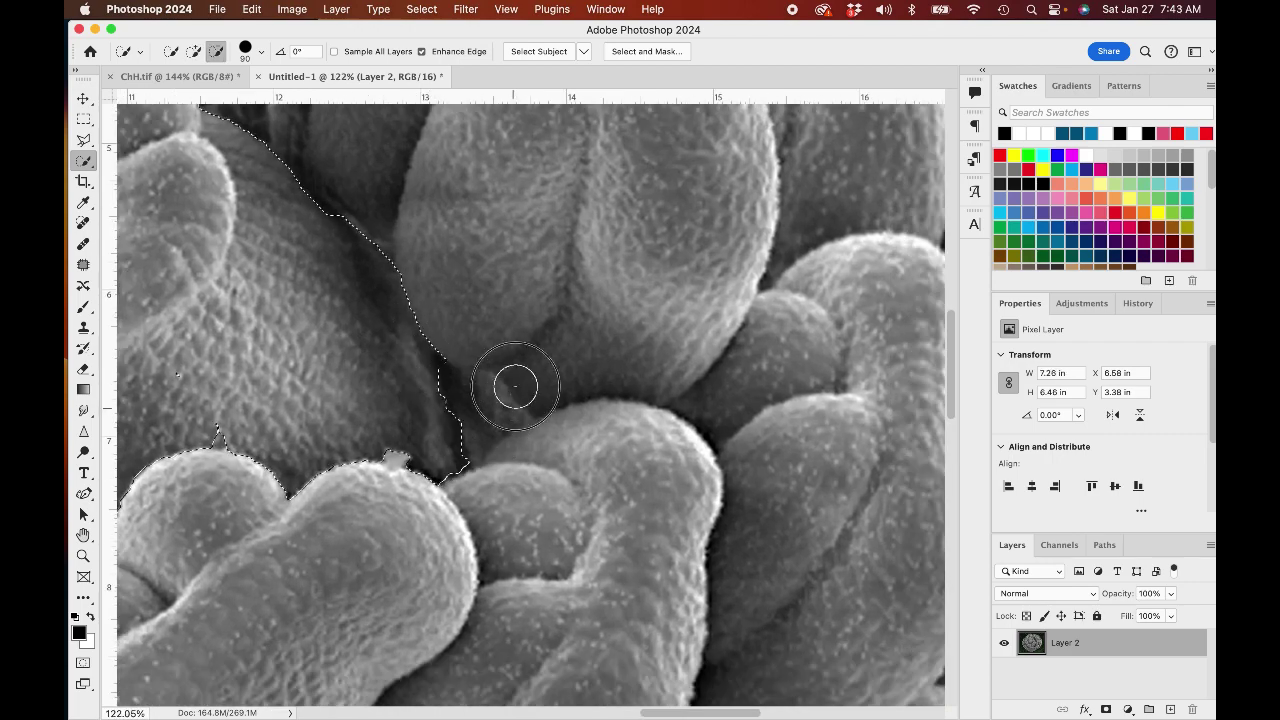
{"action": "key", "text": "l"}
{"action": "left_click", "coordinate": [447, 362]}
{"action": "left_click", "coordinate": [472, 388]}
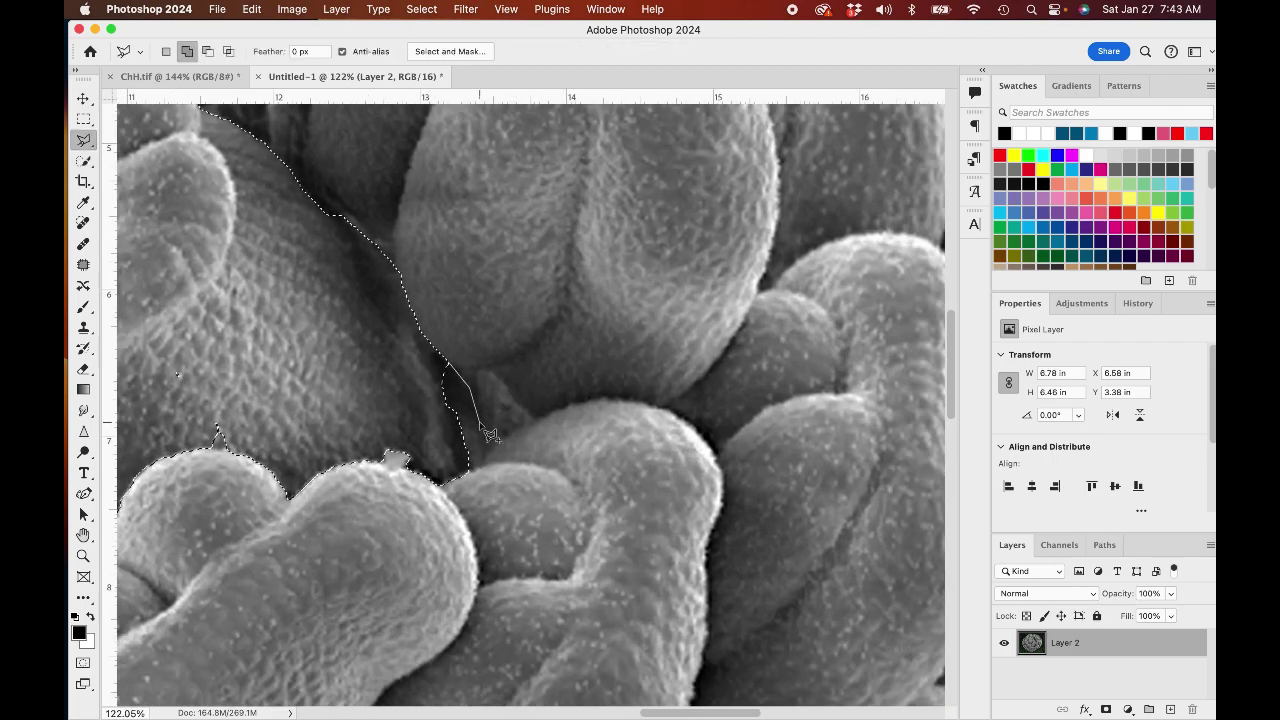
{"action": "double_click", "coordinate": [441, 484]}
- Clean up the pistil selection's edge where it meets the lower stamens using the Polygonal Lasso
{"action": "left_click_drag", "start_coordinate": [233, 454], "coordinate": [345, 397]}
{"action": "scroll", "coordinate": [284, 355], "scroll_direction": "down", "scroll_amount": 5}
{"action": "scroll", "coordinate": [284, 355], "scroll_direction": "left", "scroll_amount": 5}
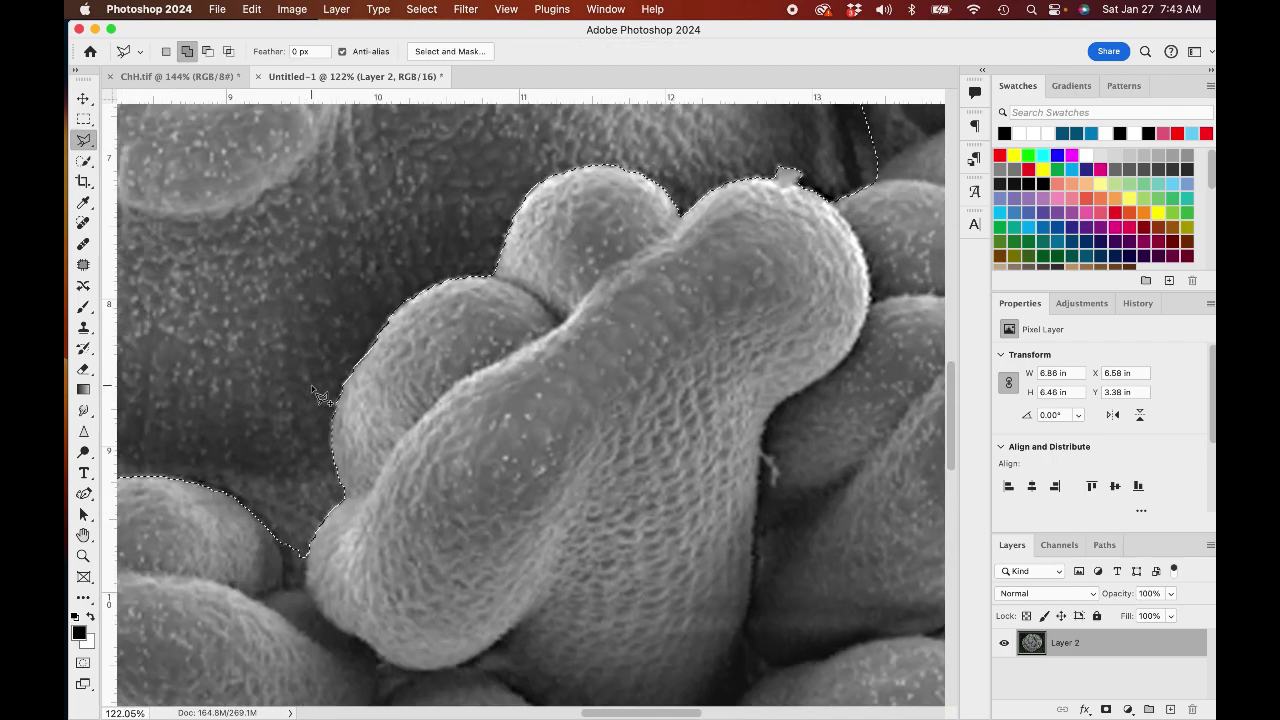
{"action": "left_click", "coordinate": [299, 488]}
{"action": "left_click", "coordinate": [310, 510]}
{"action": "scroll", "coordinate": [310, 497], "scroll_direction": "down", "scroll_amount": 8}
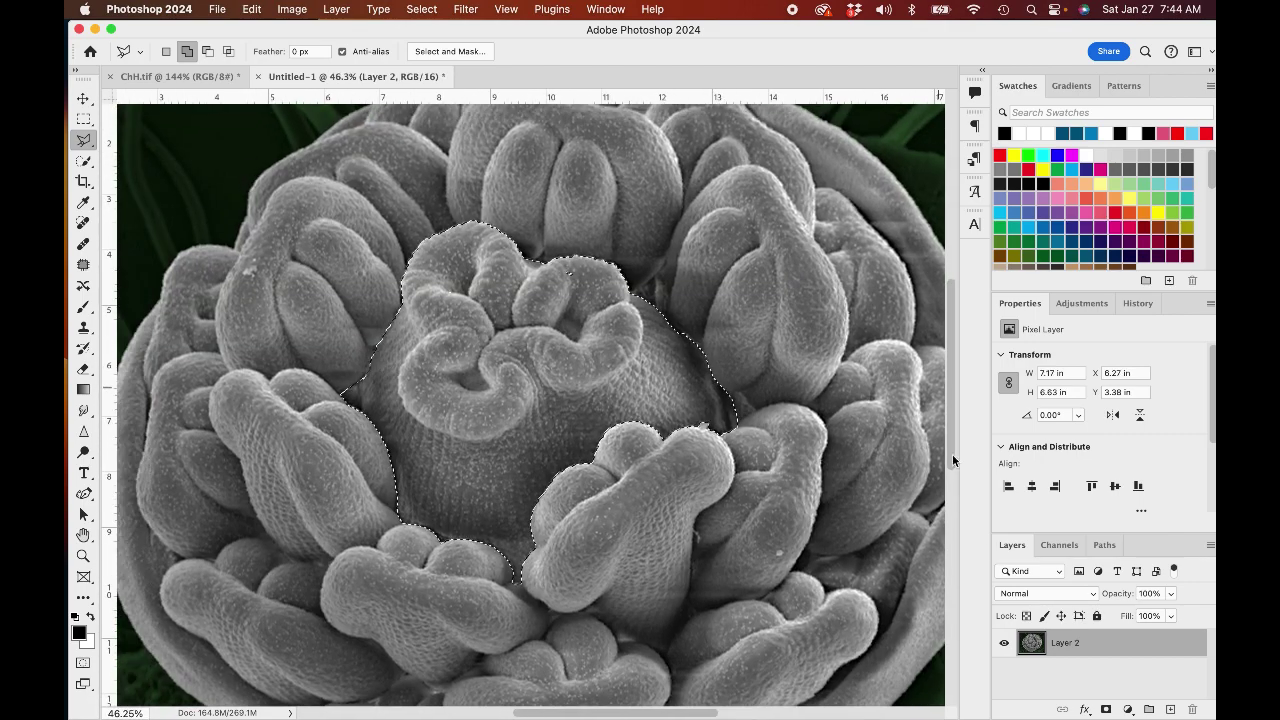
- Colorize the selected pistil pink with a Hue/Saturation adjustment layer set to Hue 325, Saturation 25 and Lightness -15
{"action": "left_click", "coordinate": [1081, 303]}
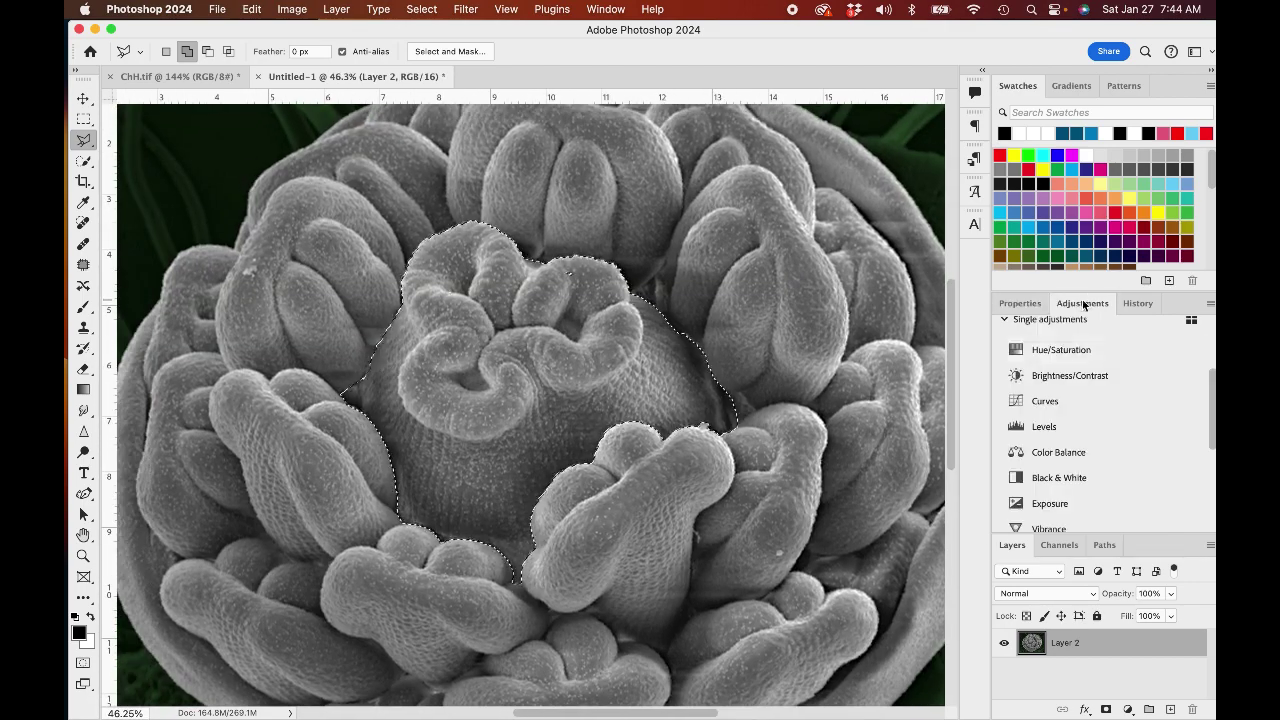
{"action": "left_click", "coordinate": [1060, 346]}
{"action": "left_click", "coordinate": [1083, 498]}
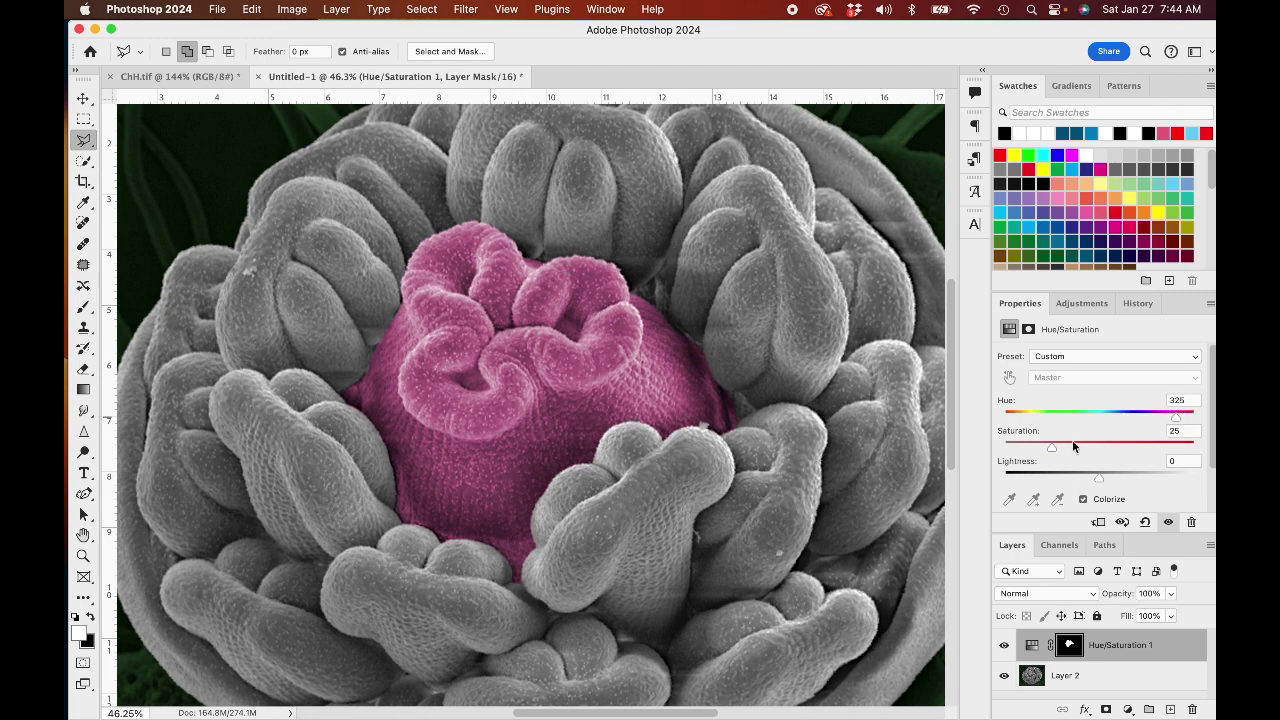
{"action": "mouse_move", "coordinate": [1097, 478]}
{"action": "left_mouse_down"}
{"action": "mouse_move", "coordinate": [1075, 478]}
{"action": "mouse_move", "coordinate": [1111, 480]}
{"action": "mouse_move", "coordinate": [1099, 485]}
{"action": "left_mouse_up"}
{"action": "double_click", "coordinate": [1185, 431]}
{"action": "type", "text": "25"}
{"action": "key", "text": "Tab"}
{"action": "type", "text": "-15"}
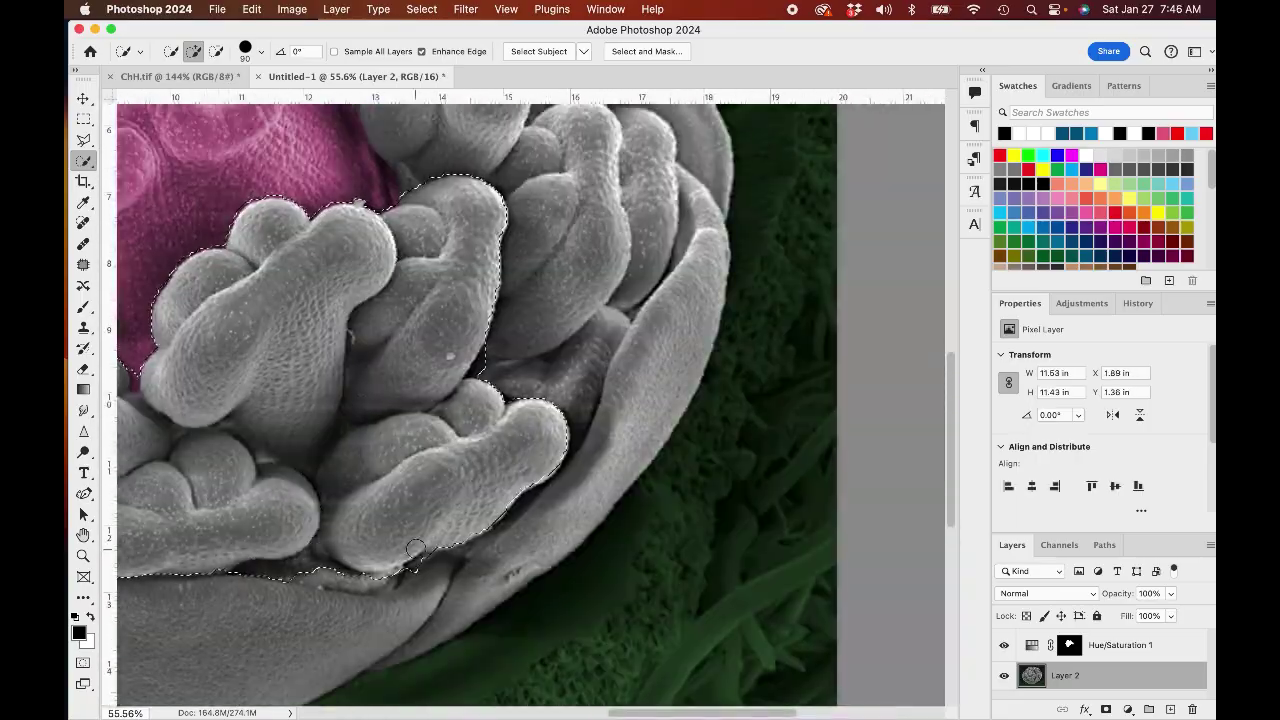
- Refine the selection of the stamen ring around the pistil on Layer 2 with the Quick Selection tool
{"action": "scroll", "coordinate": [868, 364], "scroll_direction": "up", "scroll_amount": 10}
{"action": "scroll", "coordinate": [868, 364], "scroll_direction": "left", "scroll_amount": 4}
{"action": "scroll", "coordinate": [868, 364], "scroll_direction": "right", "scroll_amount": 4}
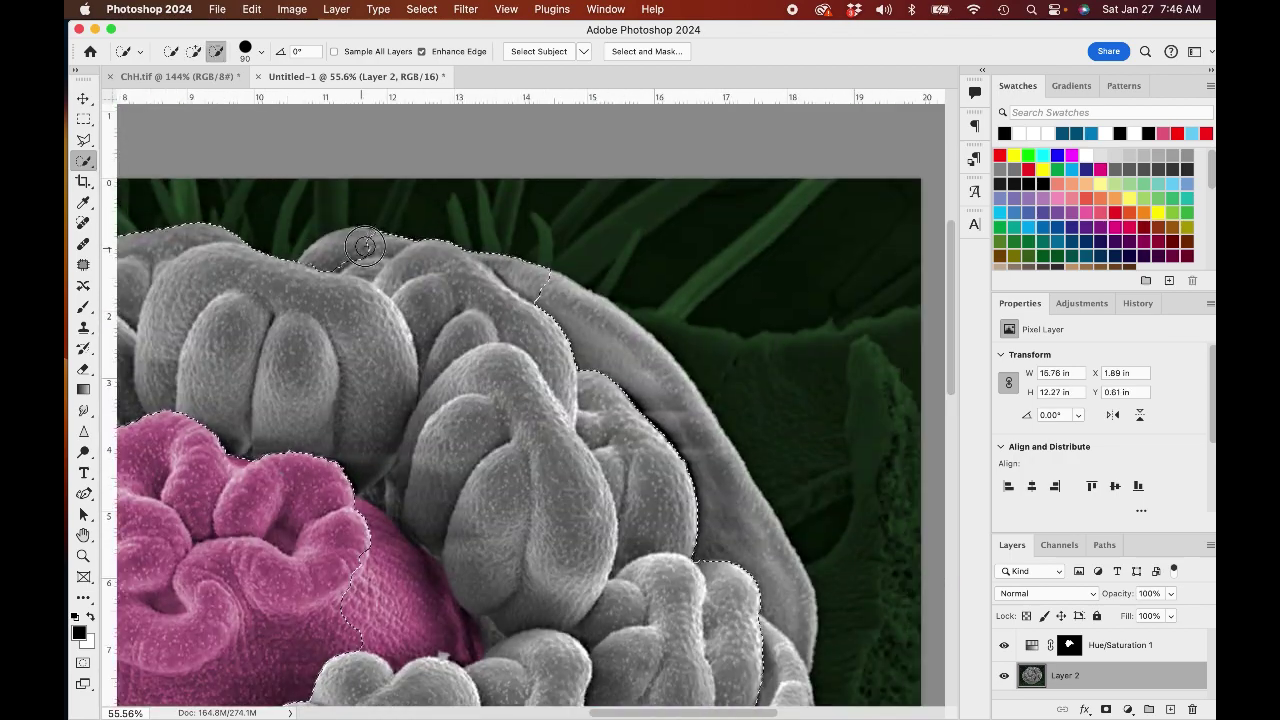
{"action": "scroll", "coordinate": [510, 270], "scroll_direction": "down", "scroll_amount": 5}
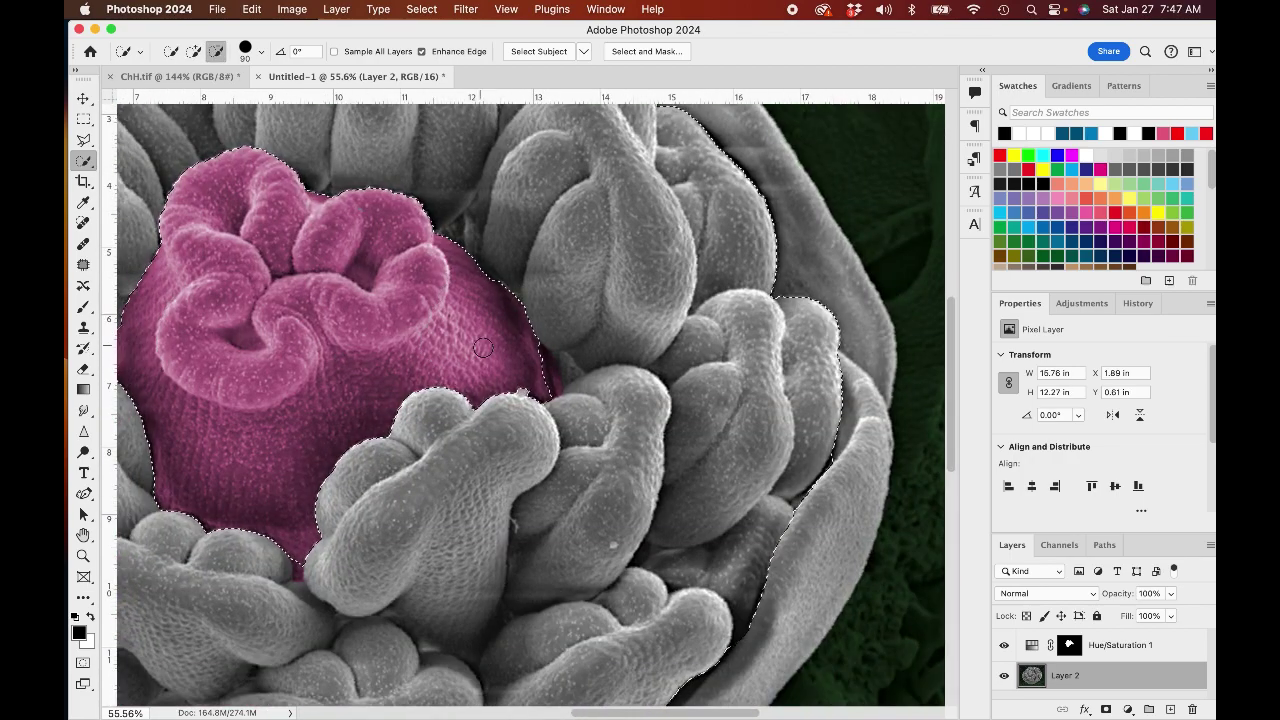
{"action": "scroll", "coordinate": [510, 270], "scroll_direction": "down", "scroll_amount": 4}
{"action": "left_click", "coordinate": [586, 538]}
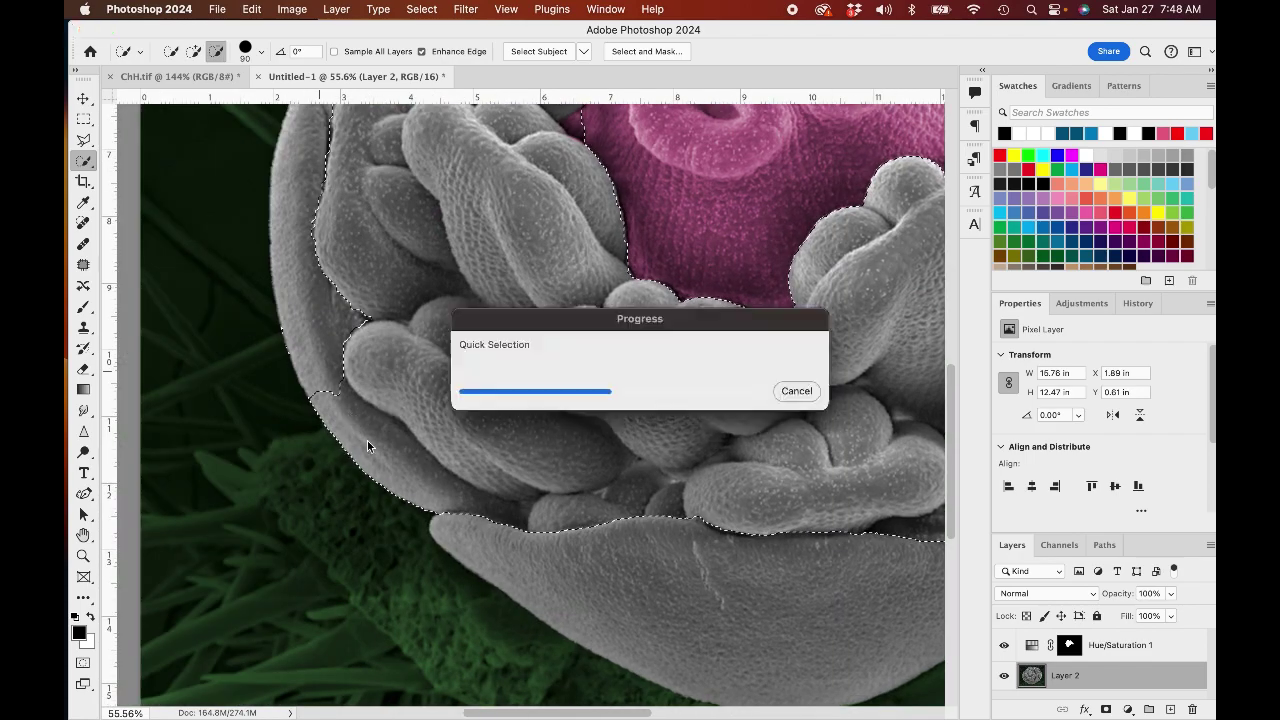
- Correct the stamen selection along the upper edge, beside the outer petal, with the Polygonal Lasso
{"action": "scroll", "coordinate": [511, 487], "scroll_direction": "up", "scroll_amount": 5}
{"action": "scroll", "coordinate": [600, 420], "scroll_direction": "up", "scroll_amount": 4}
{"action": "key", "text": "l"}
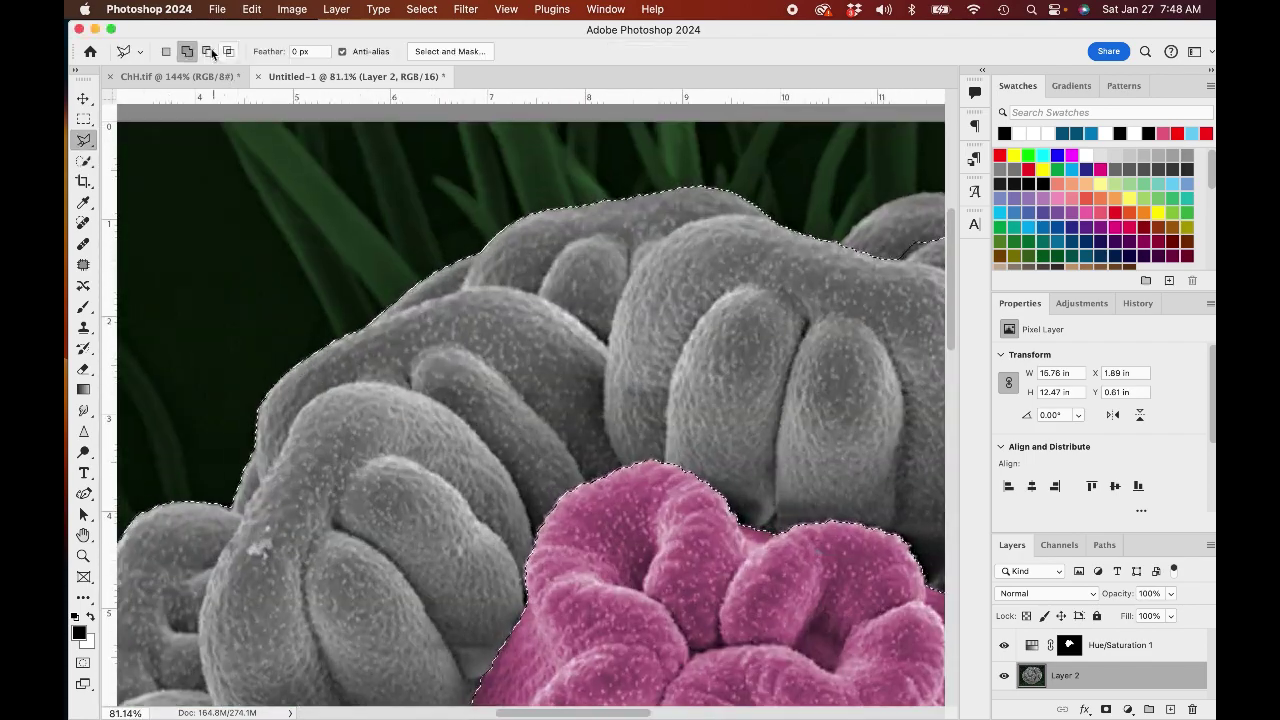
{"action": "scroll", "coordinate": [434, 280], "scroll_direction": "right", "scroll_amount": 5}
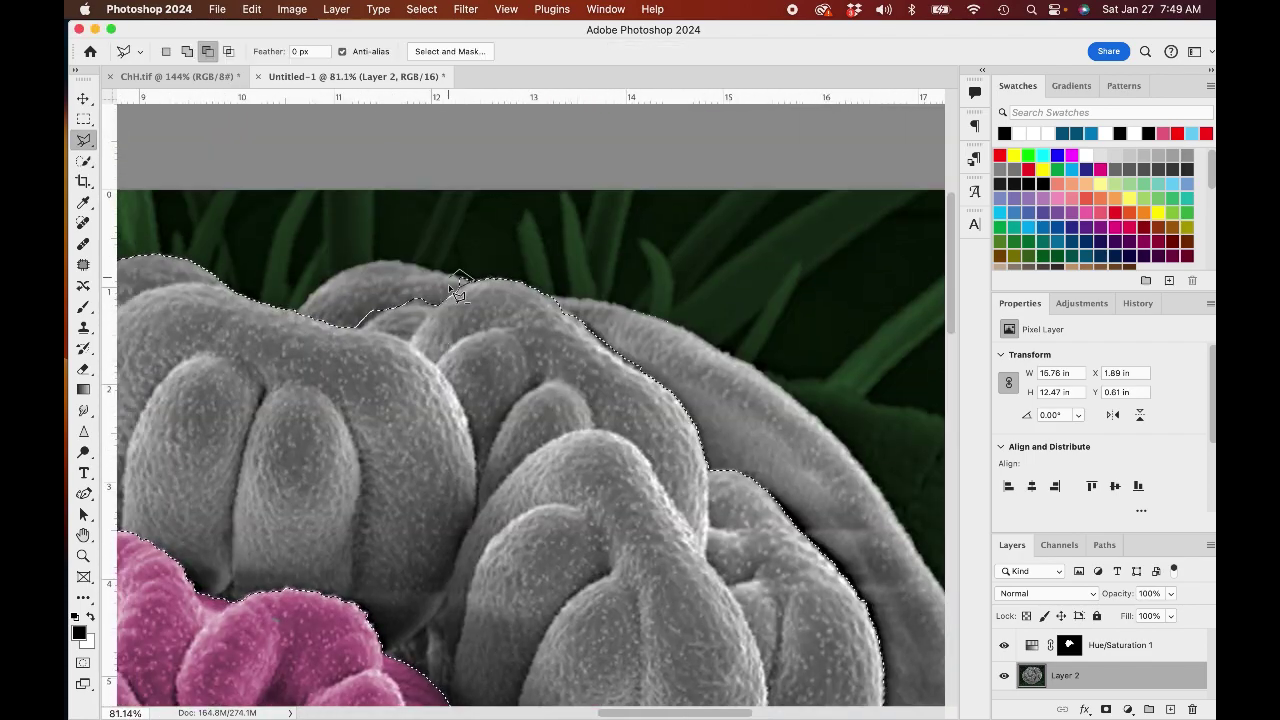
{"action": "left_click", "coordinate": [407, 328], "text": "shift"}
{"action": "double_click", "coordinate": [446, 334]}
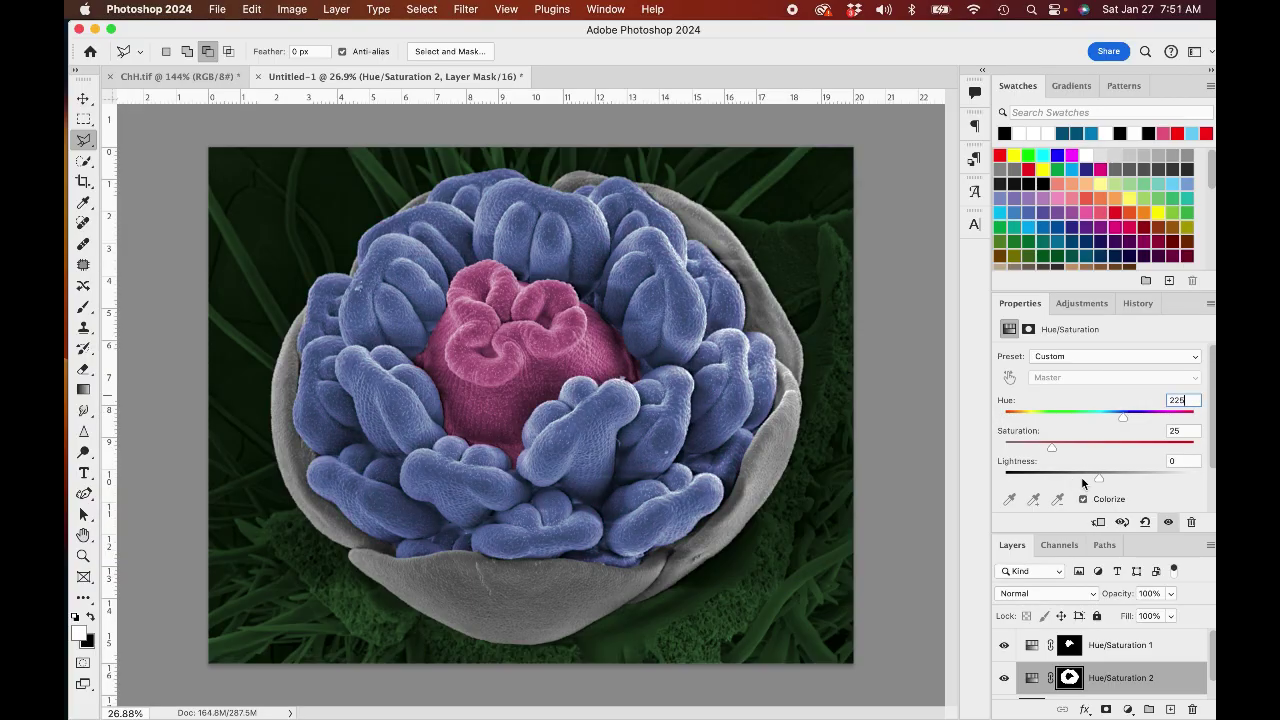
- Set the blue stamen adjustment's Lightness to -15 and its Saturation to 15
{"action": "double_click", "coordinate": [1178, 460]}
{"action": "type", "text": "-15"}
{"action": "double_click", "coordinate": [1176, 431]}
{"action": "type", "text": "50"}
{"action": "double_click", "coordinate": [1176, 431]}
{"action": "type", "text": "15"}
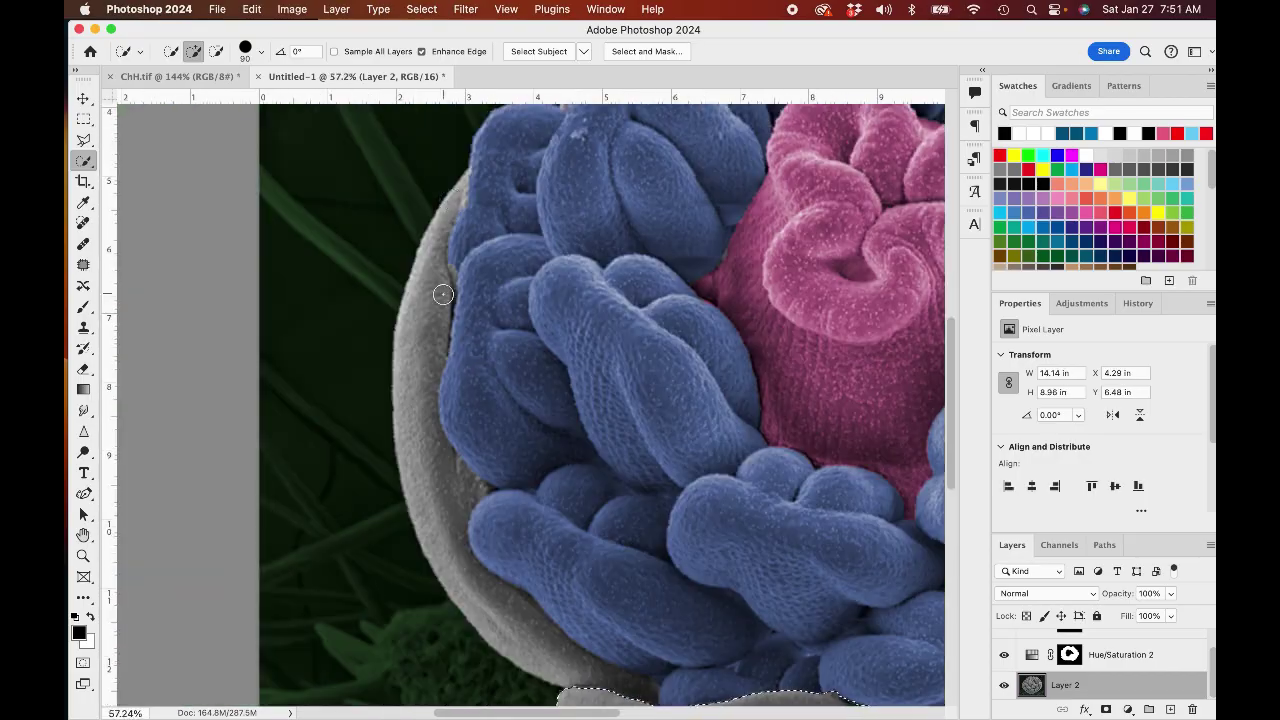
- Extend the outer petal selection up along the flower's uncolored left rim with the Quick Selection tool
{"action": "left_click_drag", "start_coordinate": [443, 294], "coordinate": [450, 190]}
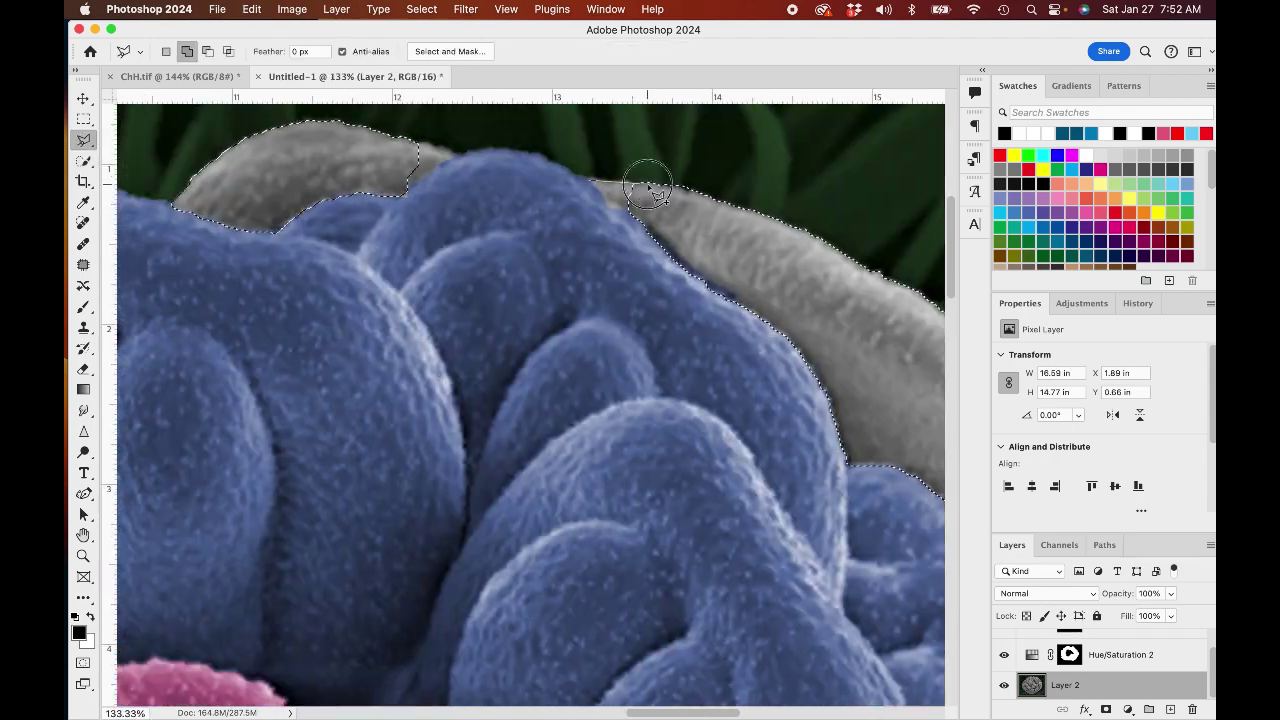
{"action": "scroll", "coordinate": [648, 186], "scroll_direction": "left", "scroll_amount": 3}
{"action": "scroll", "coordinate": [565, 206], "scroll_direction": "left", "scroll_amount": 15}
{"action": "scroll", "coordinate": [607, 394], "scroll_direction": "down", "scroll_amount": 7}
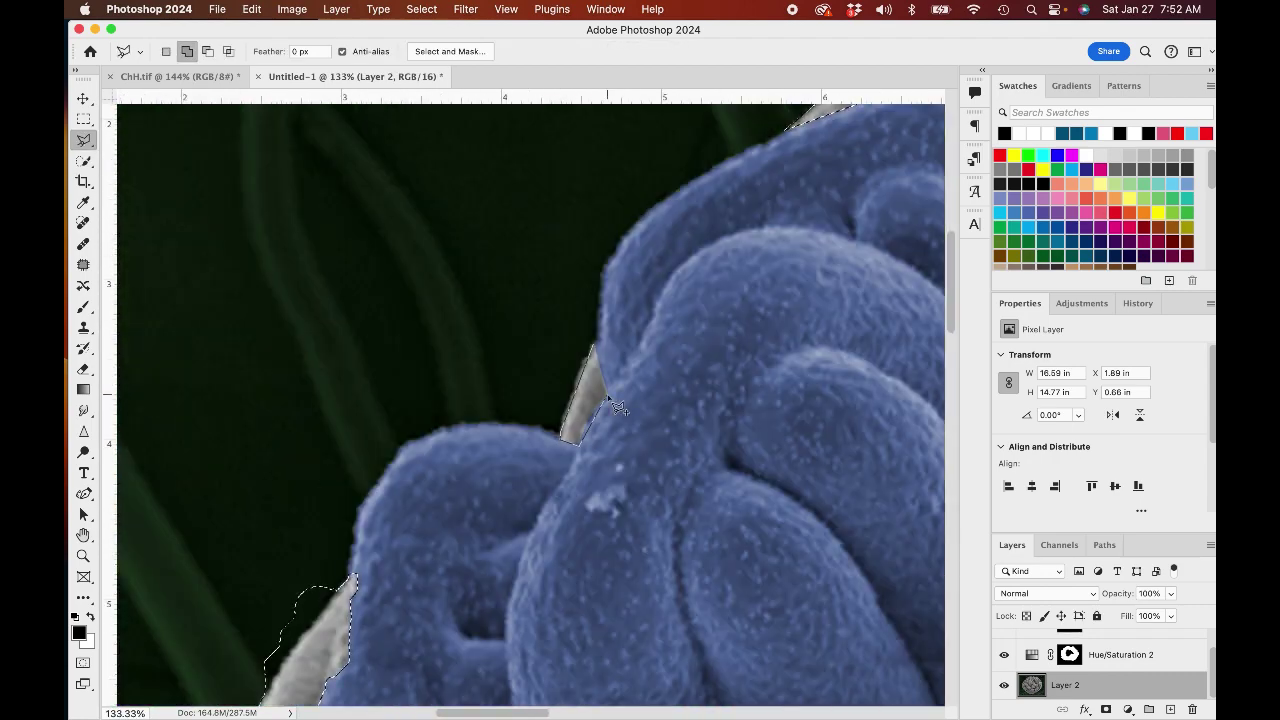
- Correct the outer petal selection around the narrow gray slivers between stamens and background with the Polygonal Lasso
{"action": "left_click", "coordinate": [592, 278], "text": "alt"}
{"action": "left_click", "coordinate": [499, 402]}
{"action": "left_click", "coordinate": [496, 355]}
{"action": "left_click", "coordinate": [531, 283]}
{"action": "double_click", "coordinate": [556, 279]}
{"action": "scroll", "coordinate": [556, 279], "scroll_direction": "down", "scroll_amount": 15}
{"action": "left_click", "coordinate": [729, 420]}
{"action": "left_click", "coordinate": [669, 403]}
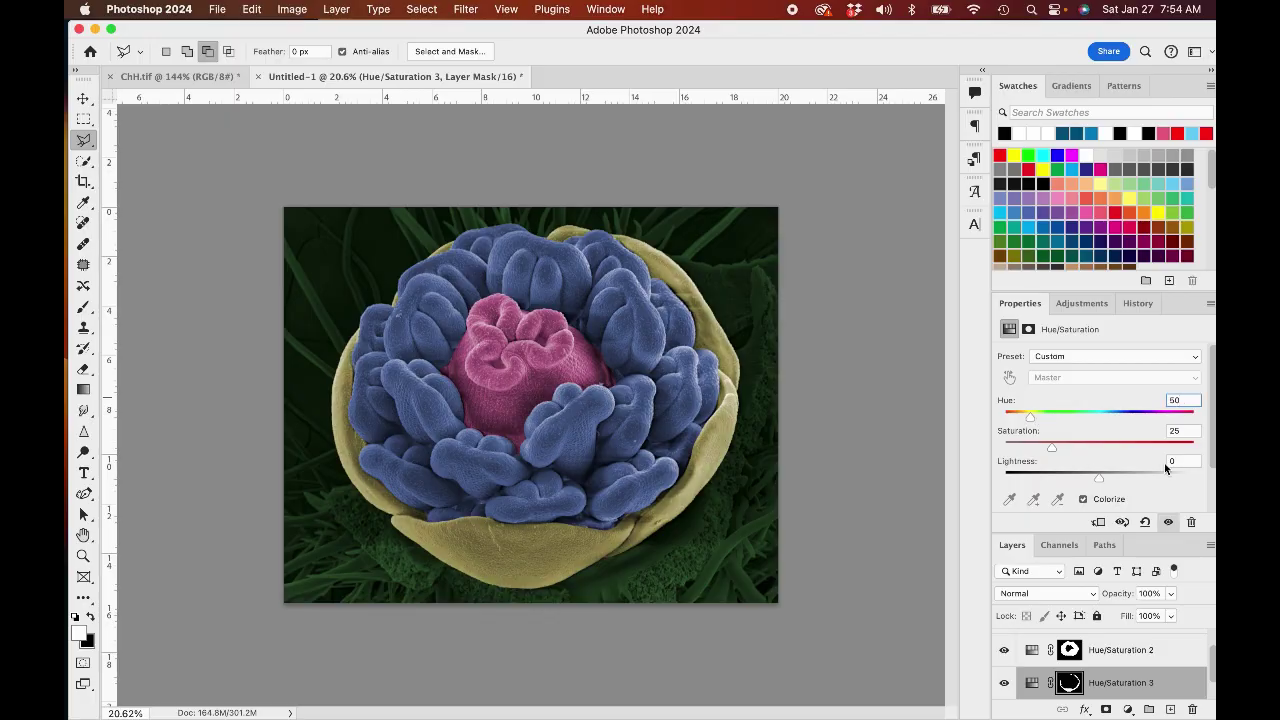
- Set the outer petals' yellow Hue/Saturation adjustment to Lightness 0 and Saturation 50
{"action": "type", "text": "25"}
{"action": "key", "text": "BackSpace"}
{"action": "key", "text": "BackSpace"}
{"action": "key", "text": "BackSpace"}
{"action": "type", "text": "0"}
{"action": "double_click", "coordinate": [1182, 431]}
{"action": "type", "text": "50"}
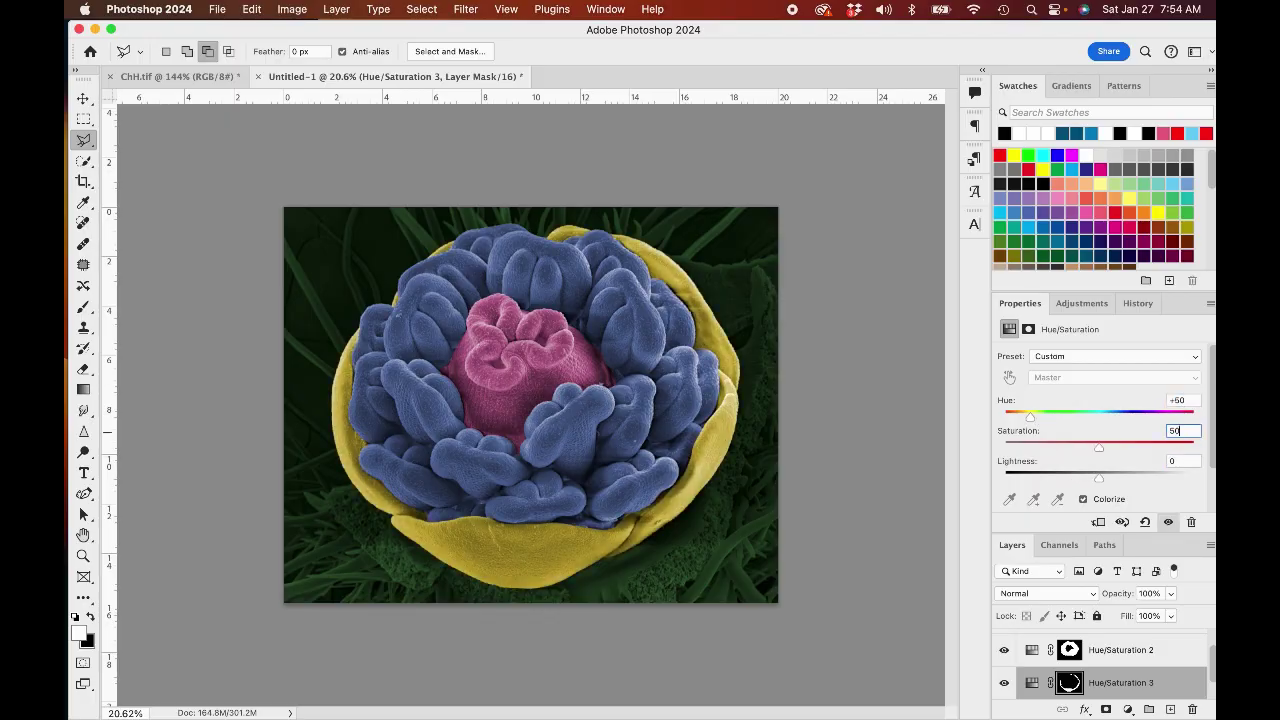
- Reduce the Saturation of the outer petals' yellow Hue/Saturation adjustment to 40
{"action": "key", "text": "BackSpace"}
{"action": "key", "text": "BackSpace"}
{"action": "type", "text": "40"}
{"action": "scroll", "coordinate": [834, 520], "scroll_direction": "down", "scroll_amount": 2}
{"action": "scroll", "coordinate": [846, 463], "scroll_direction": "up", "scroll_amount": 4}
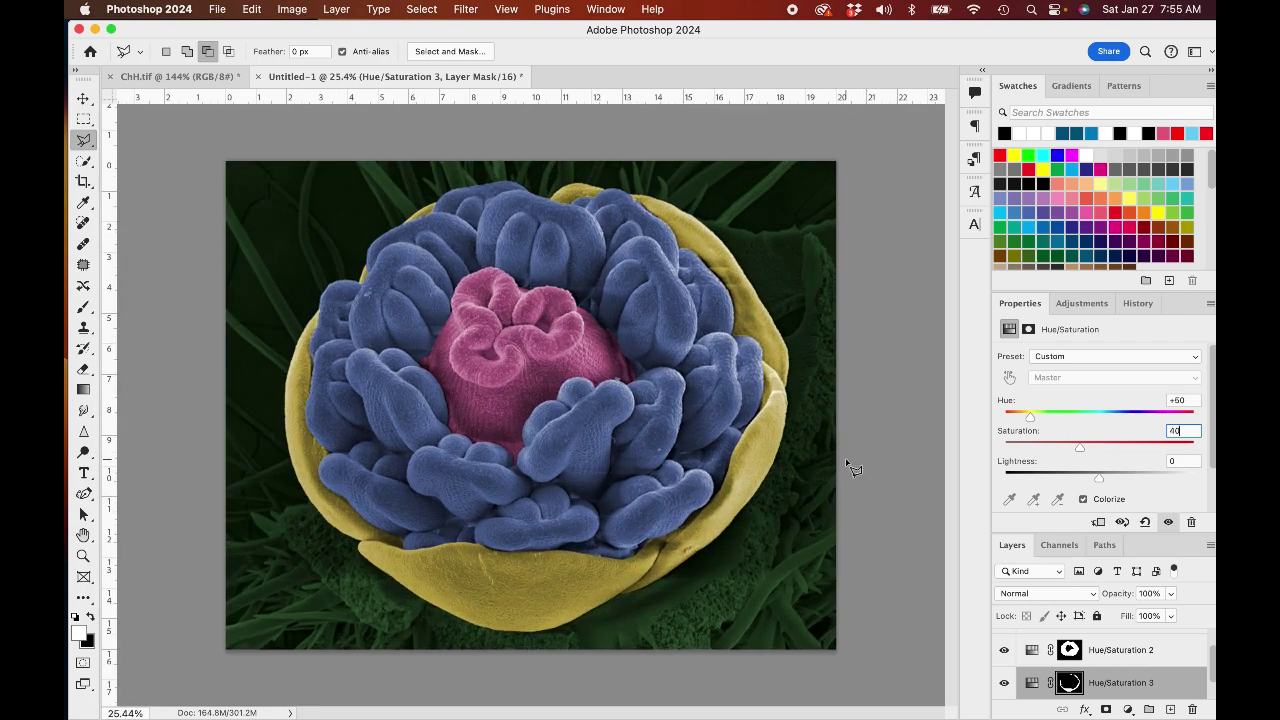
- Select the dark background areas on the micrograph layer with the Magic Wand, lower their Lightness through Hue/Saturation, and deselect
{"action": "scroll", "coordinate": [1097, 686], "scroll_direction": "down", "scroll_amount": 2}
{"action": "left_click", "coordinate": [1097, 686]}
{"action": "left_click", "coordinate": [84, 161]}
{"action": "key", "text": "shift+w"}
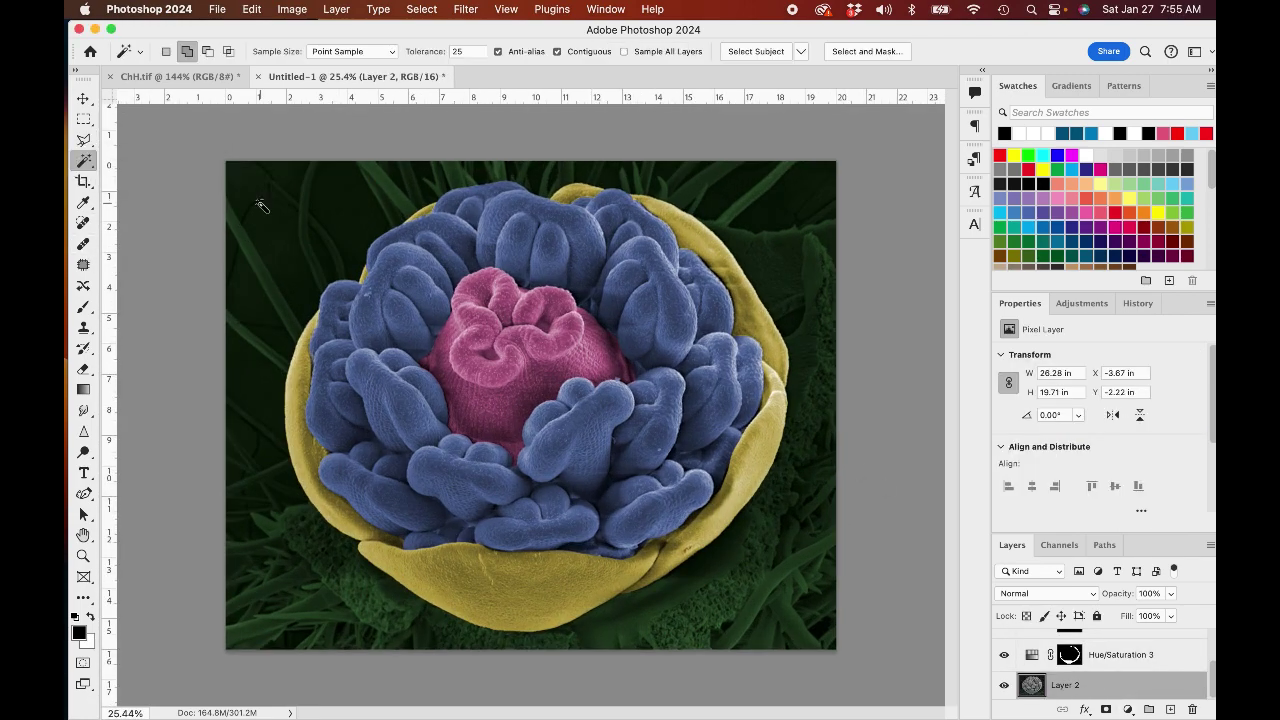
{"action": "left_click", "coordinate": [261, 205]}
{"action": "key", "text": "ctrl+u"}
{"action": "left_click_drag", "start_coordinate": [900, 606], "coordinate": [883, 609]}
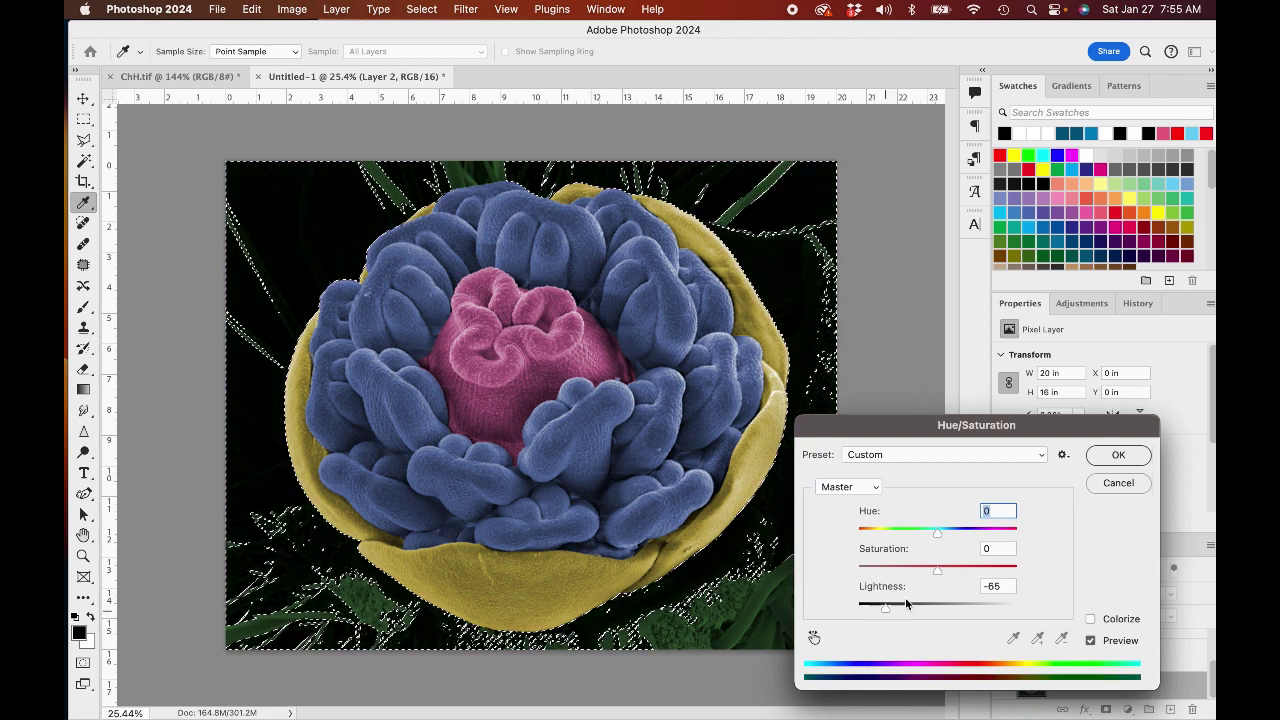
{"action": "key", "text": "Return"}
{"action": "key", "text": "ctrl+d"}
{"action": "left_click", "coordinate": [217, 9]}
{"action": "left_click", "coordinate": [144, 308]}
{"action": "key", "text": "v"}
- Outline the missed sliver between the outer stamen and the yellow petal rim with the Polygonal Lasso on the blue stamen mask
{"action": "scroll", "coordinate": [368, 388], "scroll_direction": "up", "scroll_amount": 5}
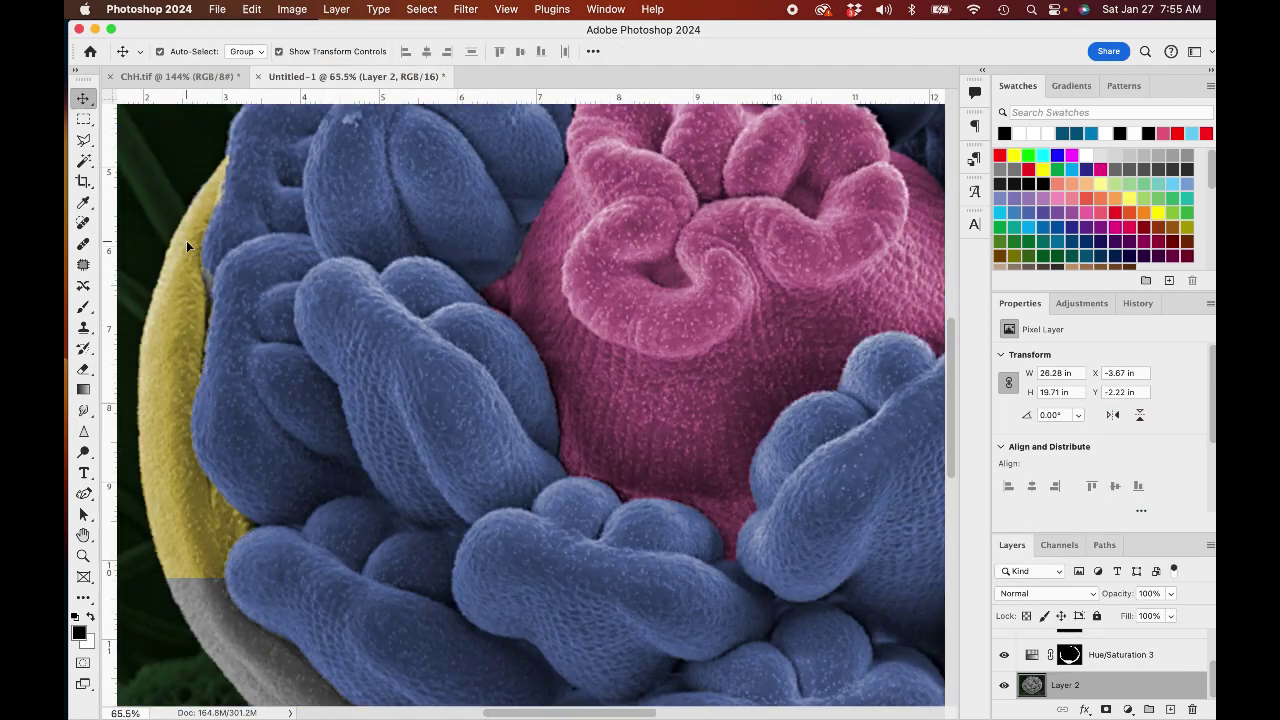
{"action": "scroll", "coordinate": [186, 240], "scroll_direction": "left", "scroll_amount": 3}
{"action": "left_click", "coordinate": [1069, 655]}
{"action": "key", "text": "l"}
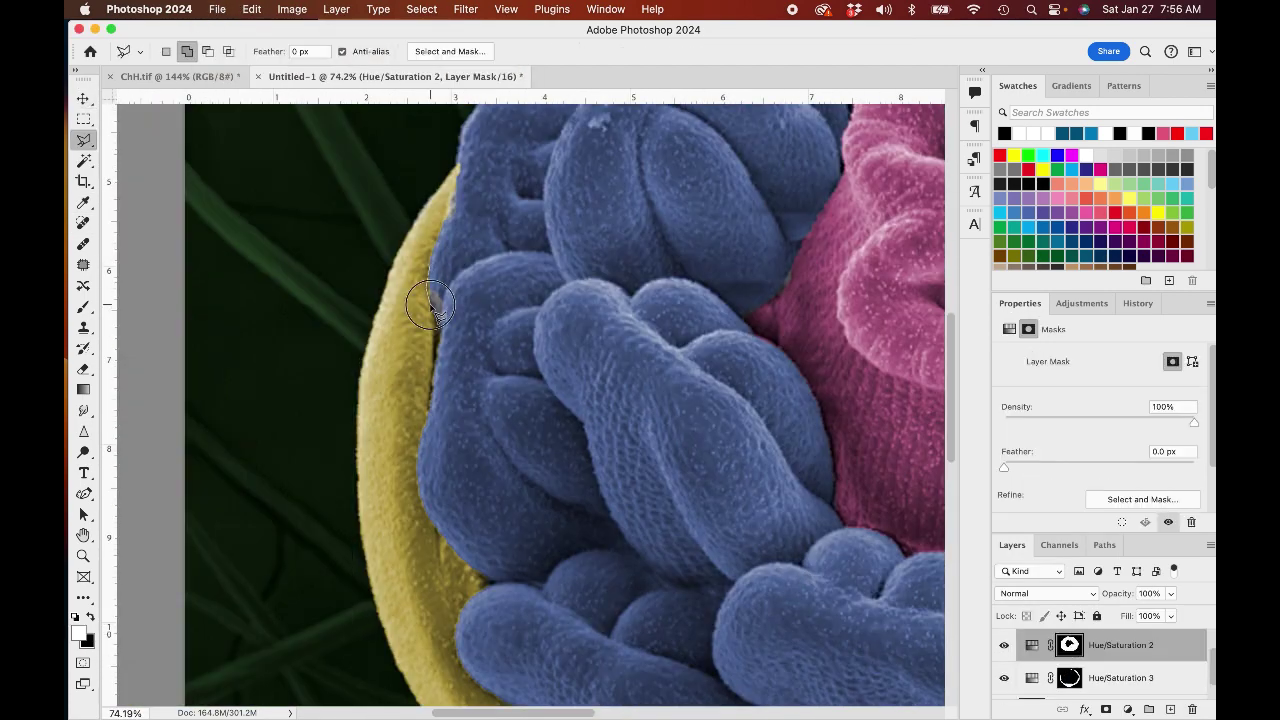
{"action": "left_click", "coordinate": [431, 269]}
- Add the sliver where the lowest stamens meet the front petal to the selection and fill the selected slivers white on the stamen mask
{"action": "scroll", "coordinate": [518, 325], "scroll_direction": "down", "scroll_amount": 4}
{"action": "scroll", "coordinate": [518, 325], "scroll_direction": "right", "scroll_amount": 6}
{"action": "scroll", "coordinate": [518, 325], "scroll_direction": "up", "scroll_amount": 5}
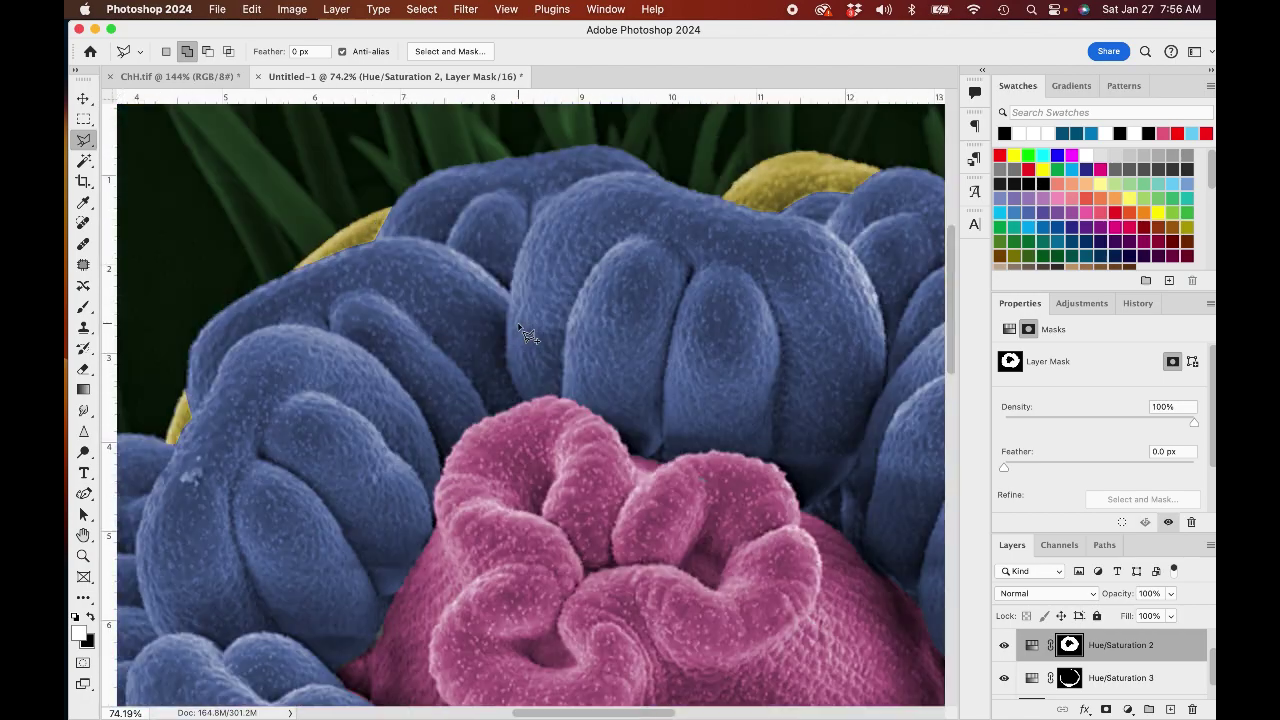
{"action": "scroll", "coordinate": [518, 325], "scroll_direction": "left", "scroll_amount": 5}
{"action": "scroll", "coordinate": [528, 335], "scroll_direction": "down", "scroll_amount": 8}
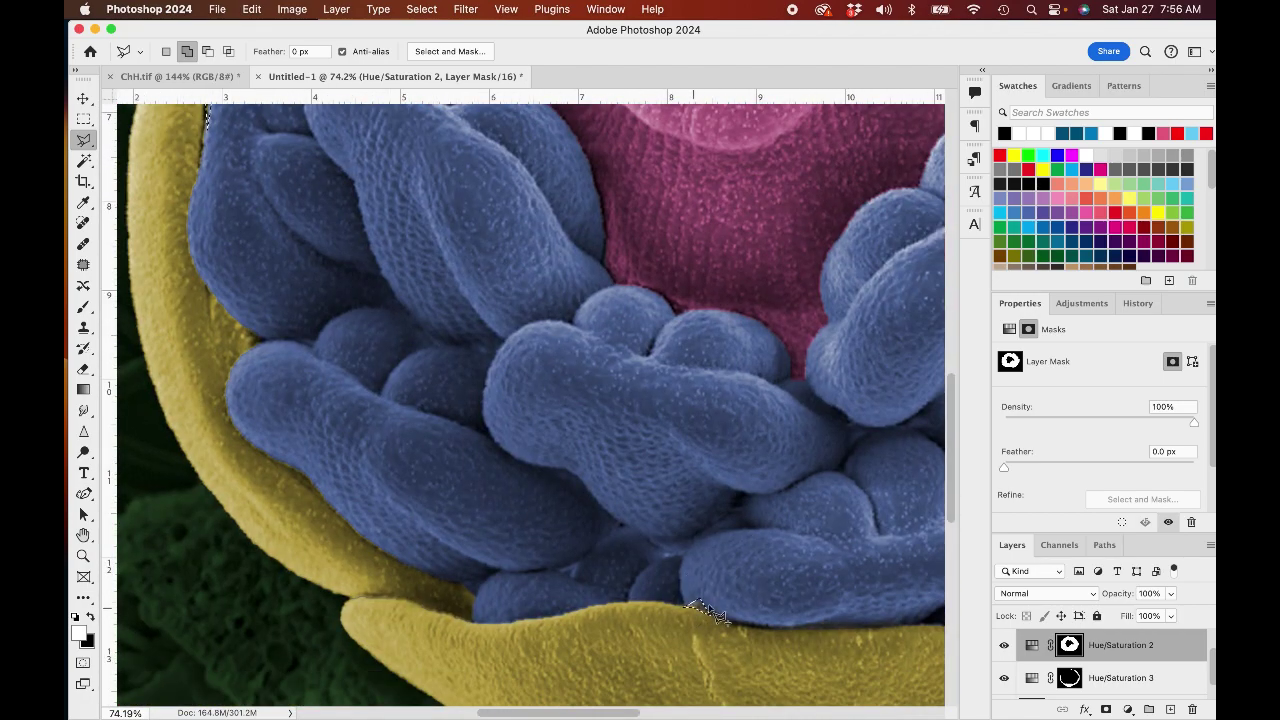
{"action": "key", "text": "g"}
{"action": "scroll", "coordinate": [286, 320], "scroll_direction": "down", "scroll_amount": 6}
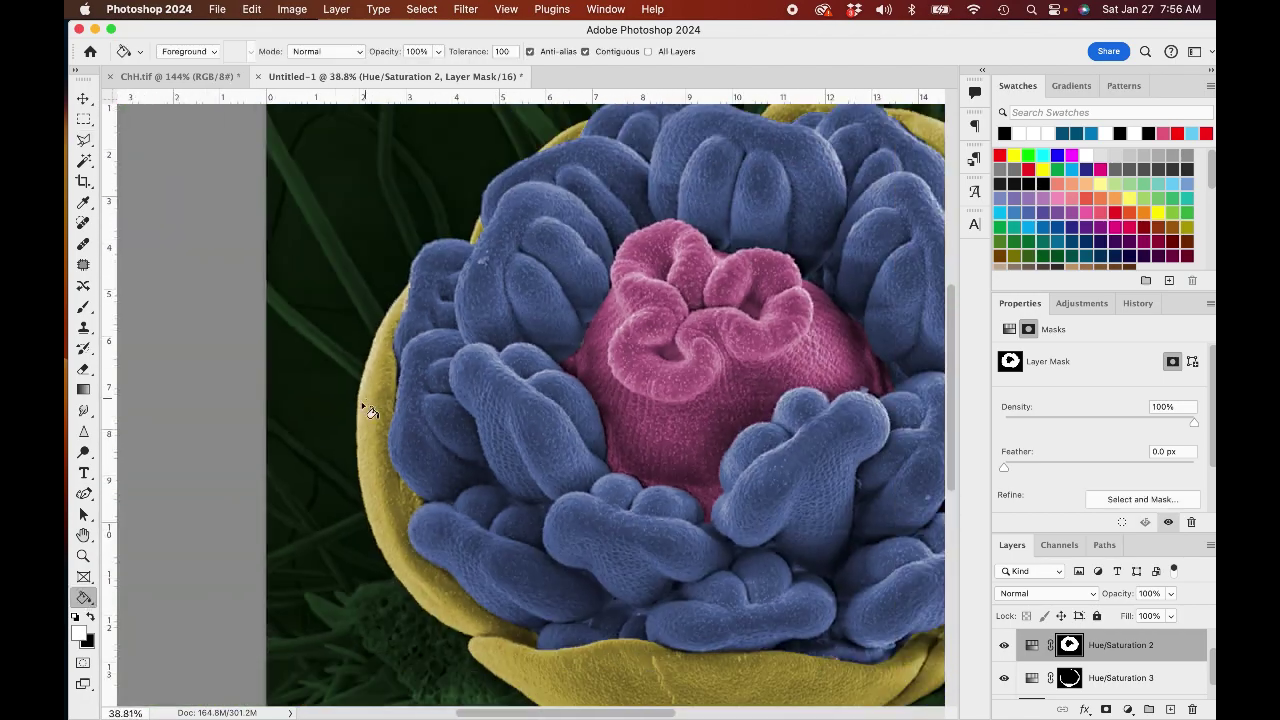
- Start saving the document as a TIFF and choose the Colourized SEMS folder inside Website Images 2024 on the BigDaddy drive
{"action": "left_click", "coordinate": [217, 9]}
{"action": "left_click", "coordinate": [274, 198]}
{"action": "left_click", "coordinate": [291, 572]}
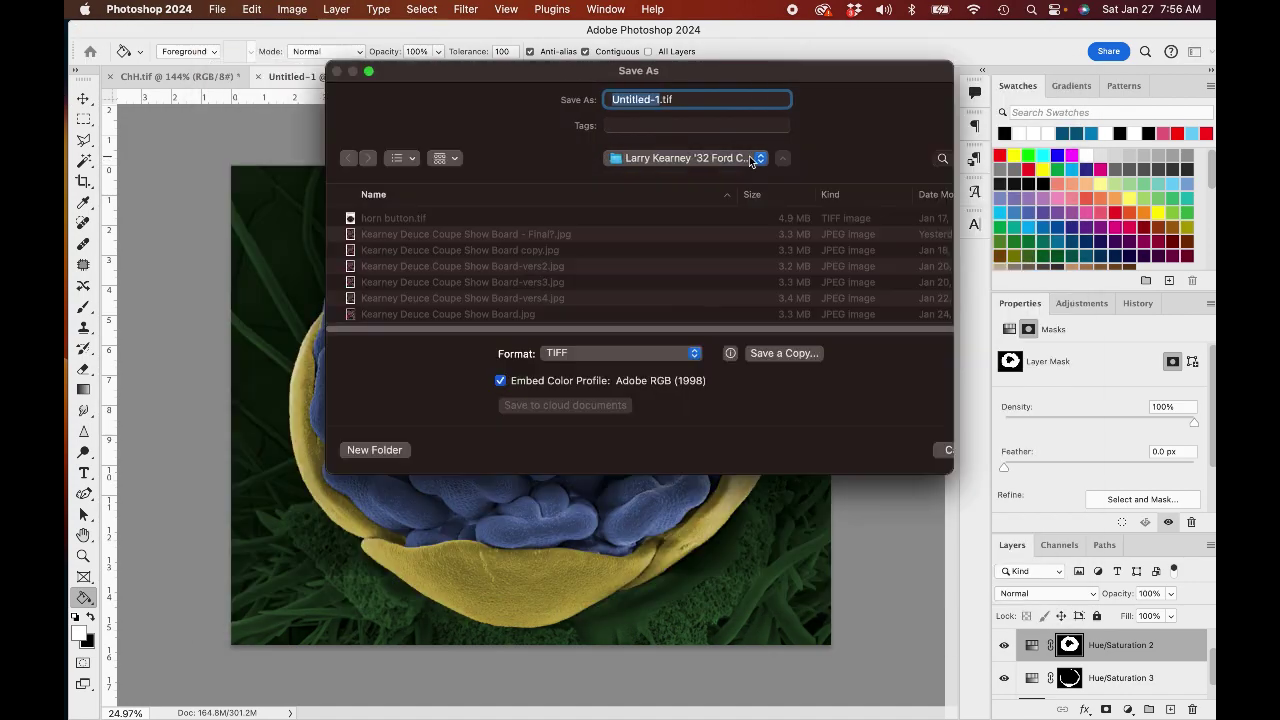
{"action": "left_click", "coordinate": [745, 160]}
{"action": "left_click", "coordinate": [264, 306]}
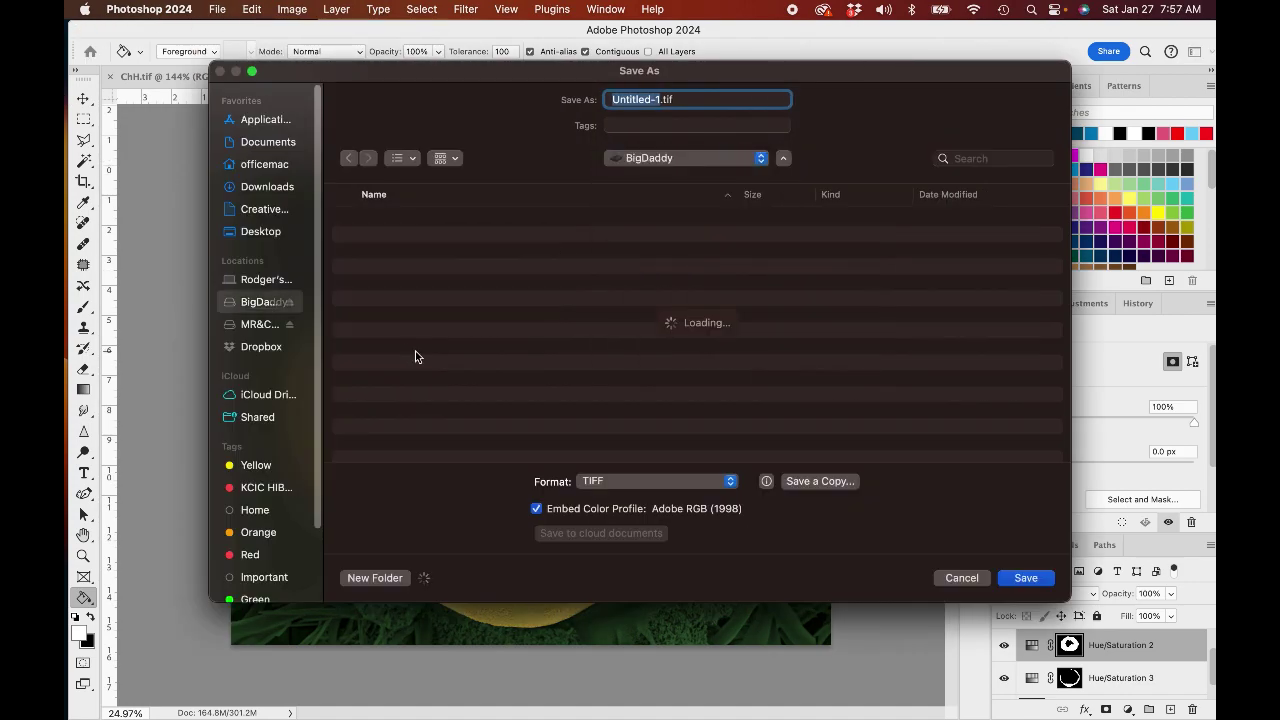
{"action": "scroll", "coordinate": [415, 354], "scroll_direction": "down", "scroll_amount": 10}
{"action": "double_click", "coordinate": [378, 431]}
{"action": "scroll", "coordinate": [383, 417], "scroll_direction": "down", "scroll_amount": 8}
{"action": "double_click", "coordinate": [386, 432]}
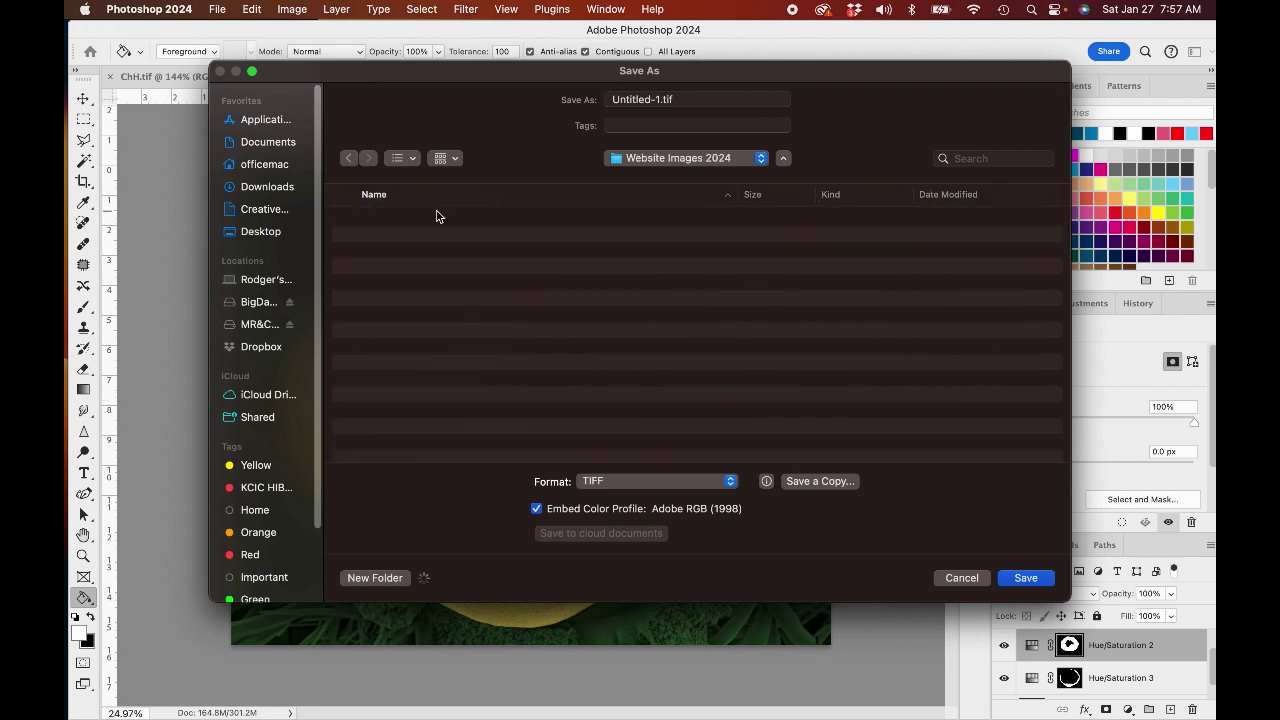
{"action": "double_click", "coordinate": [380, 220]}
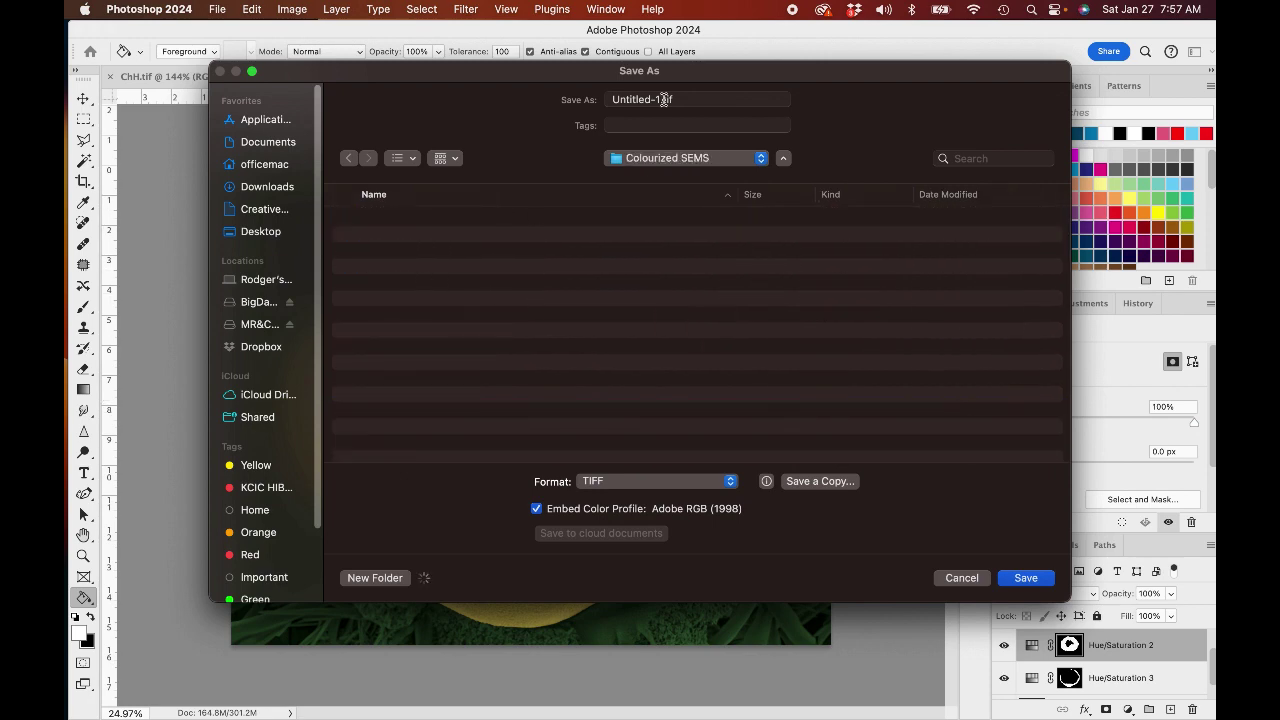
- Name the file Crocanthemum Moid Devcelopment and save the layered TIFF
{"action": "type", "text": "Ch"}
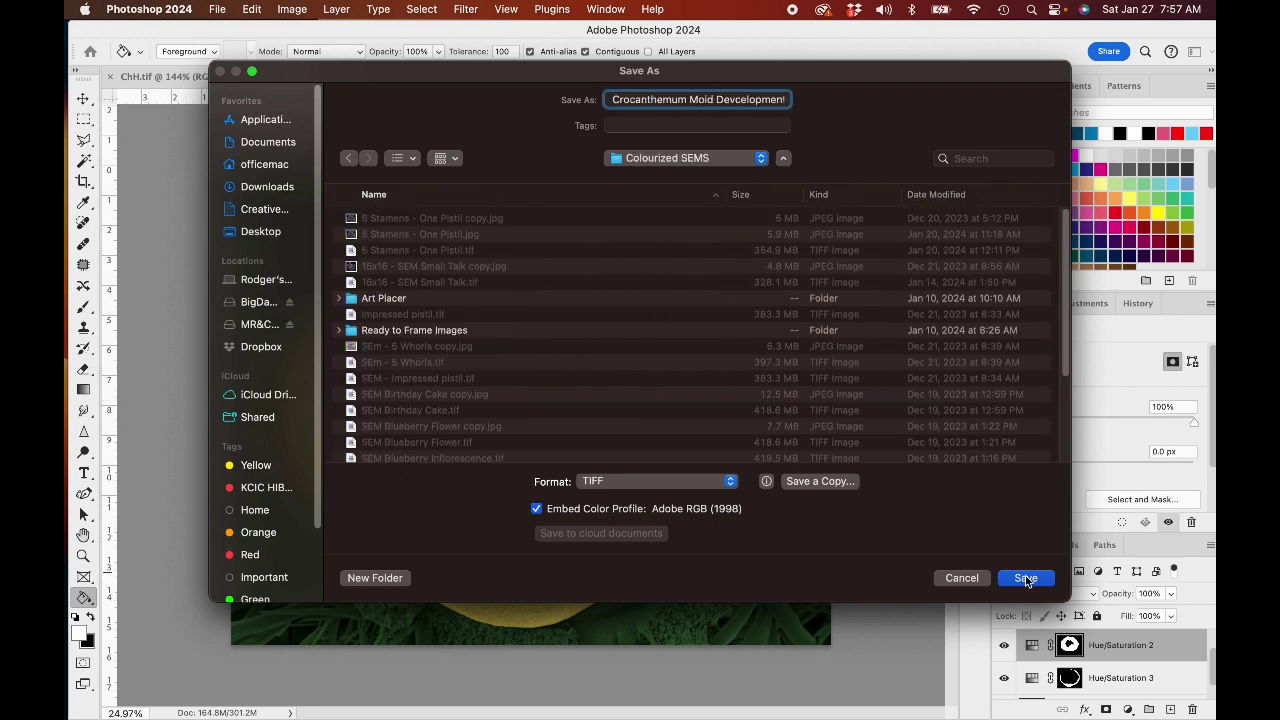
{"action": "left_click", "coordinate": [1025, 578]}
{"action": "left_click", "coordinate": [500, 106]}
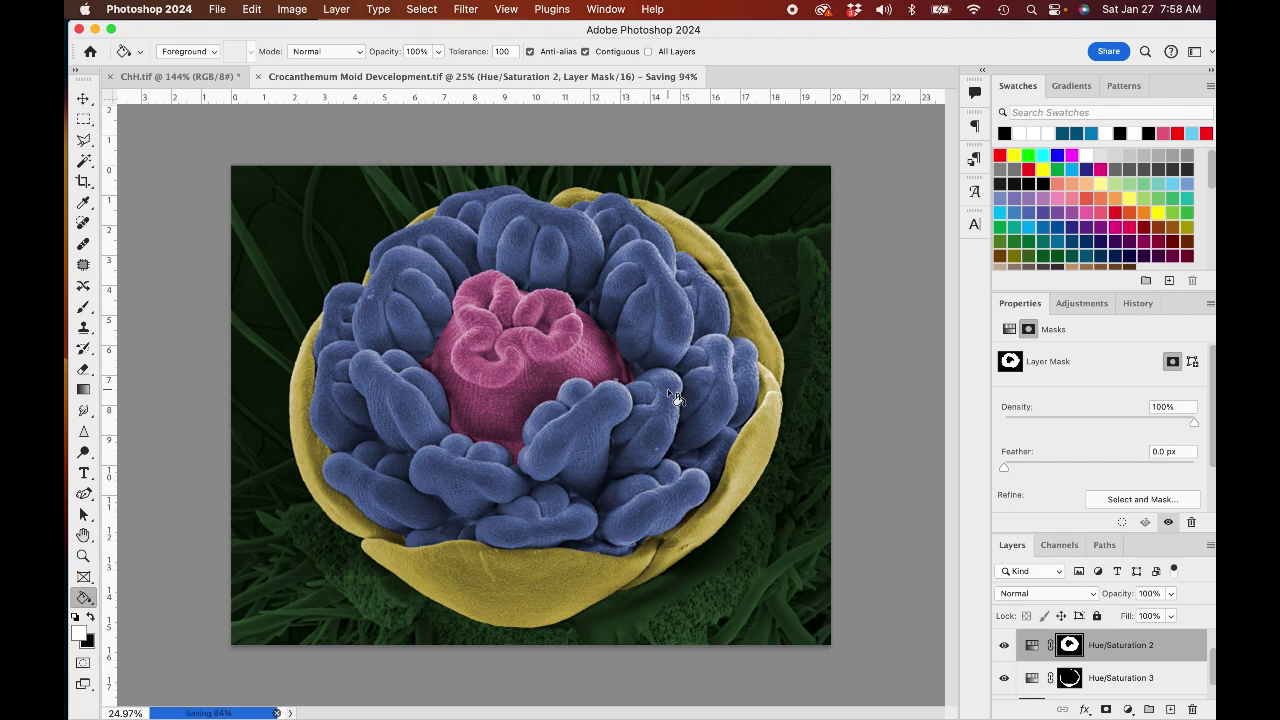
- Save a JPEG copy of the colorized image at quality 12 (Maximum) with Baseline ("Standard") format
{"action": "left_click", "coordinate": [218, 13]}
{"action": "left_click", "coordinate": [255, 229]}
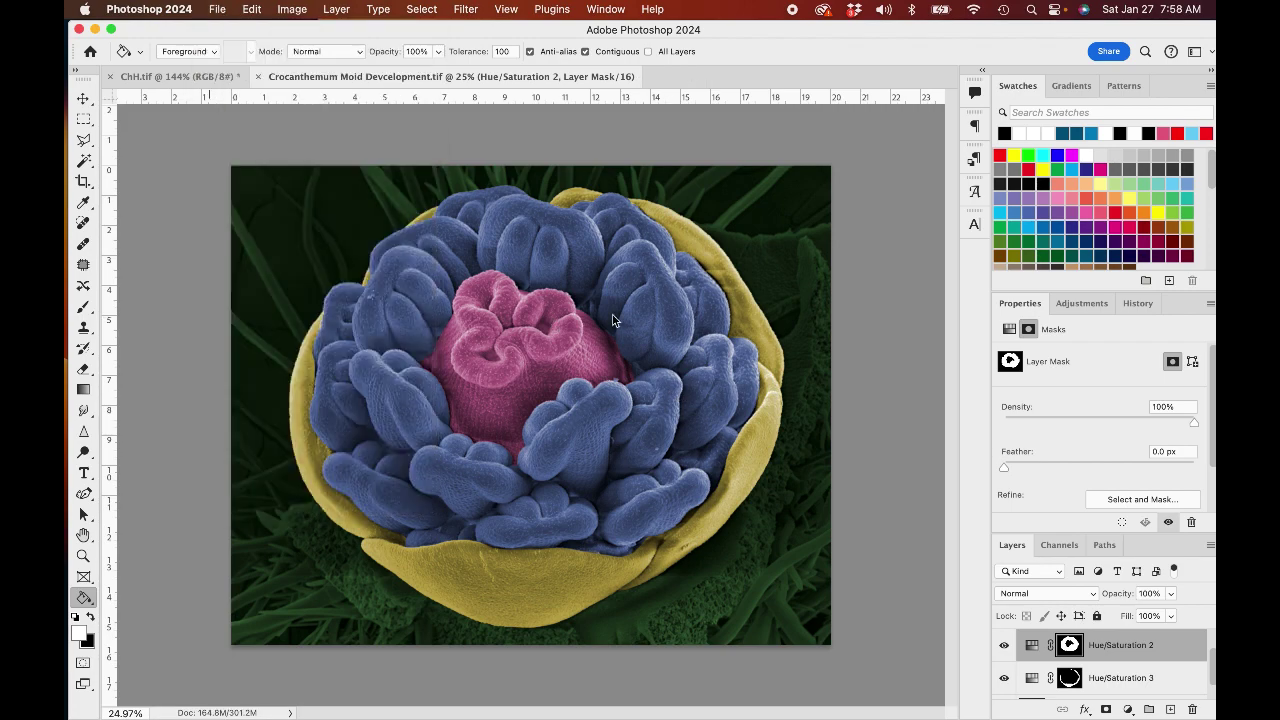
{"action": "key", "text": "Return"}
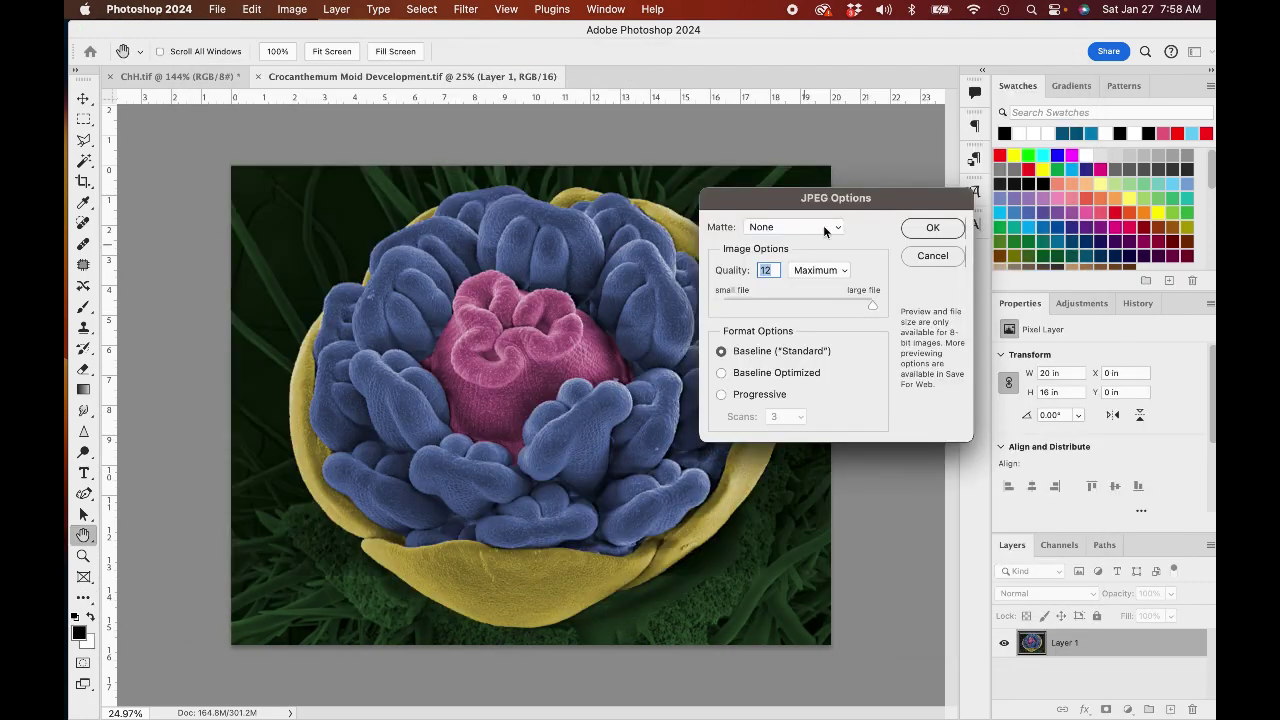
{"action": "left_click", "coordinate": [925, 228]}
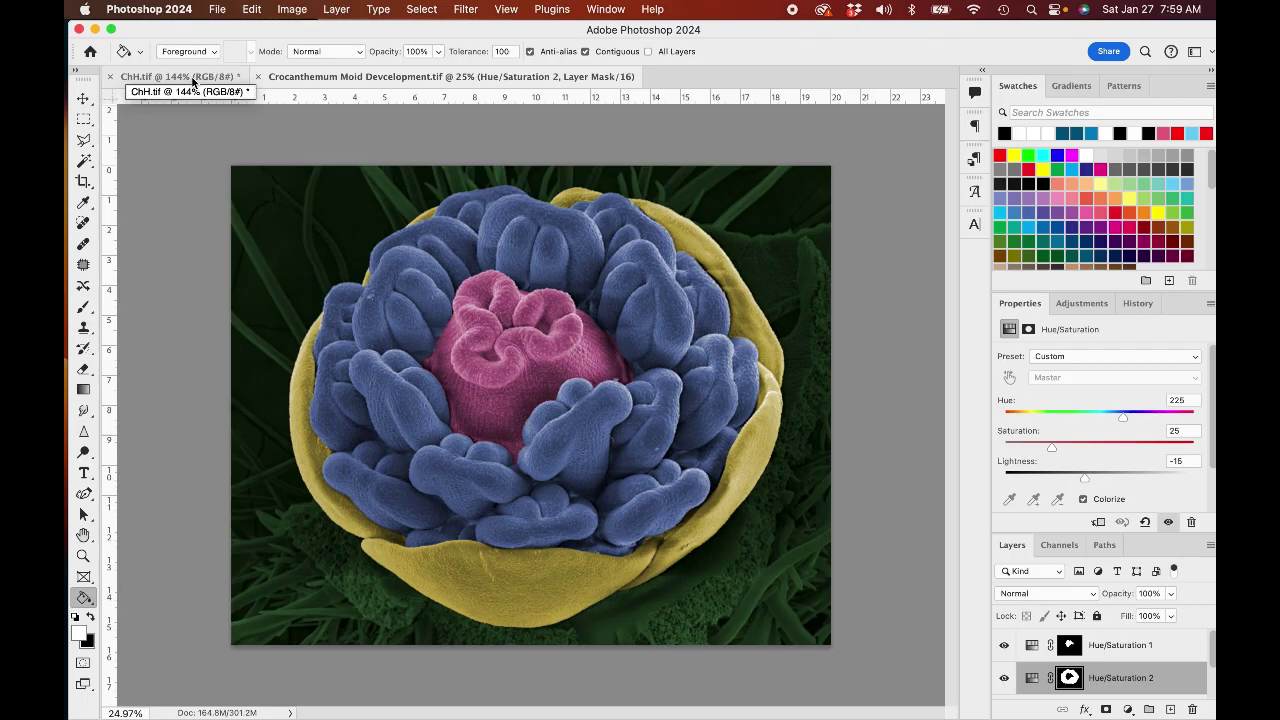
- Compare the original ChH.tif micrograph with the finished colorized image by switching between the two documents
{"action": "left_click", "coordinate": [195, 80]}
{"action": "left_click", "coordinate": [366, 78]}
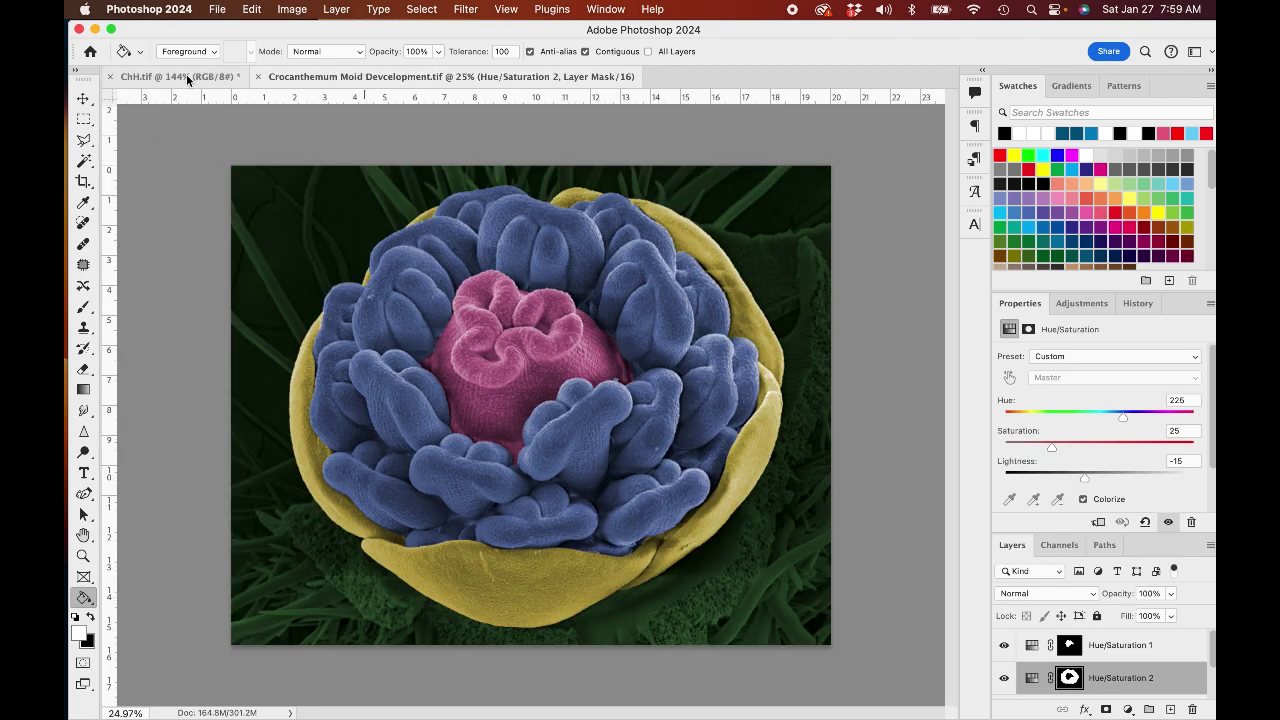
{"action": "left_click", "coordinate": [188, 78]}
{"action": "left_click", "coordinate": [446, 78]}
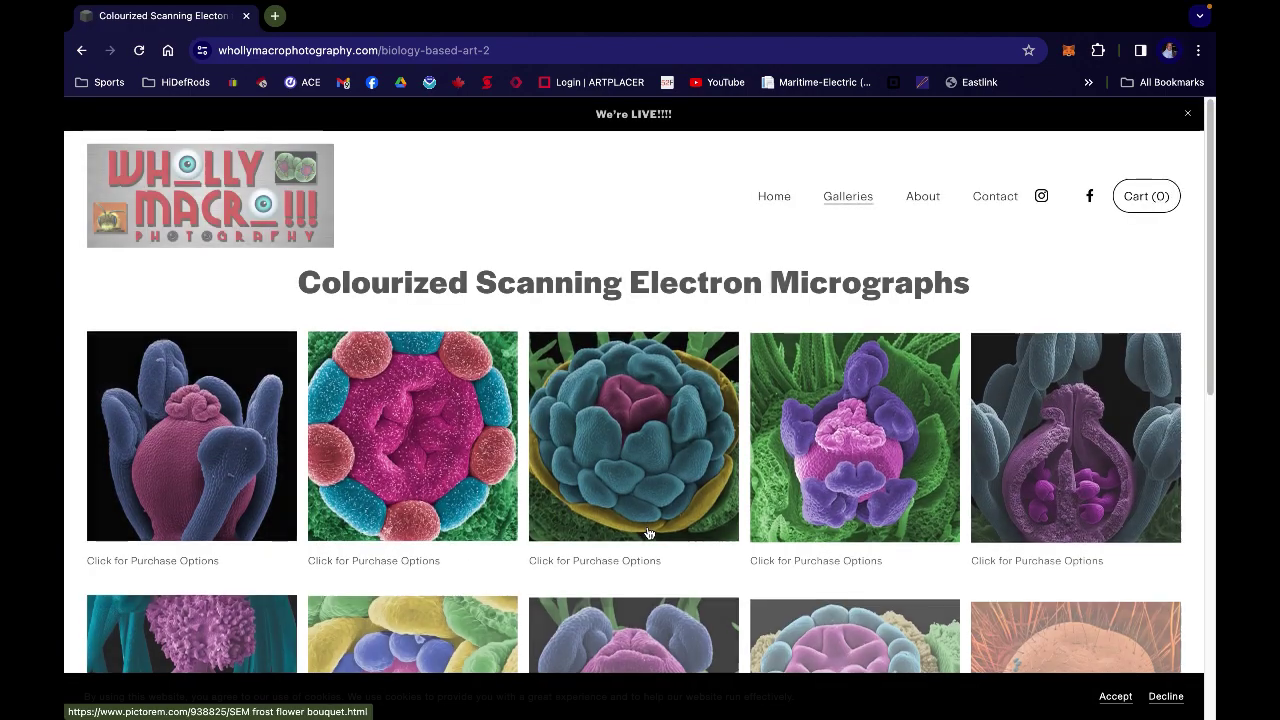
- Switch to the browser, open the new flower print from the Colourized Scanning Electron Micrographs gallery, and view its room and canvas previews
{"action": "scroll", "coordinate": [648, 534], "scroll_direction": "down", "scroll_amount": 4}
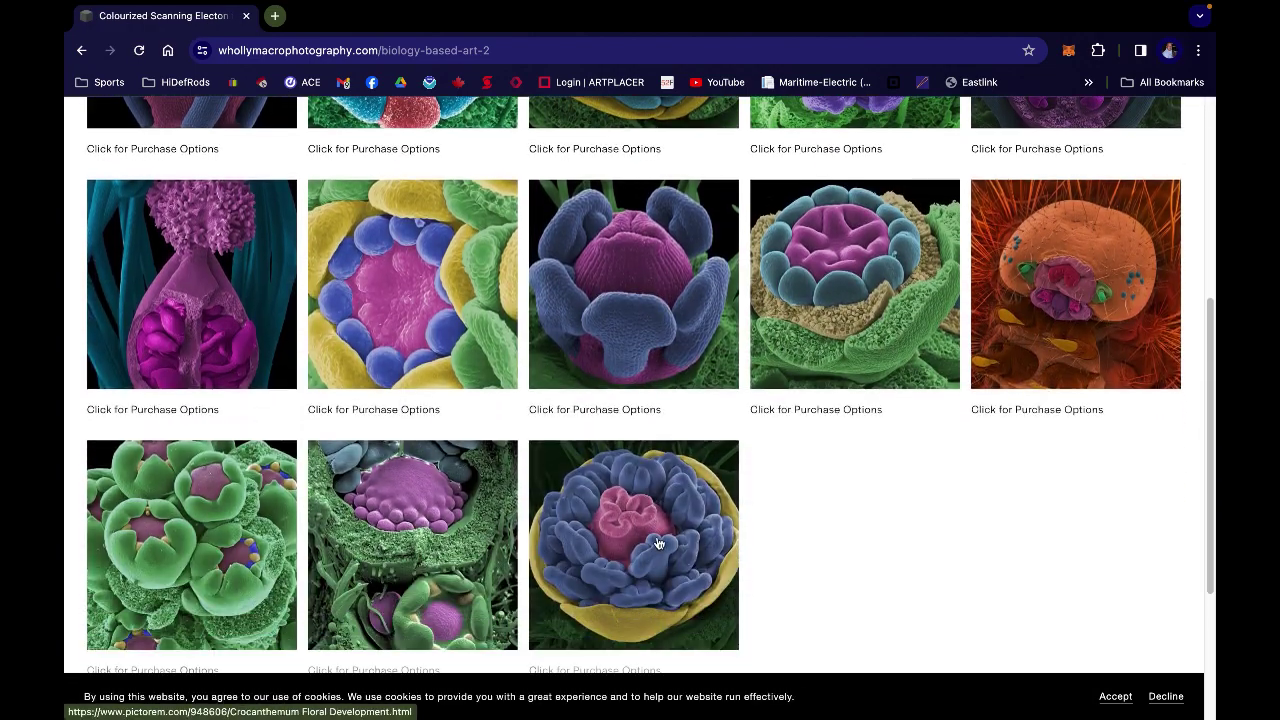
{"action": "left_click", "coordinate": [658, 543]}
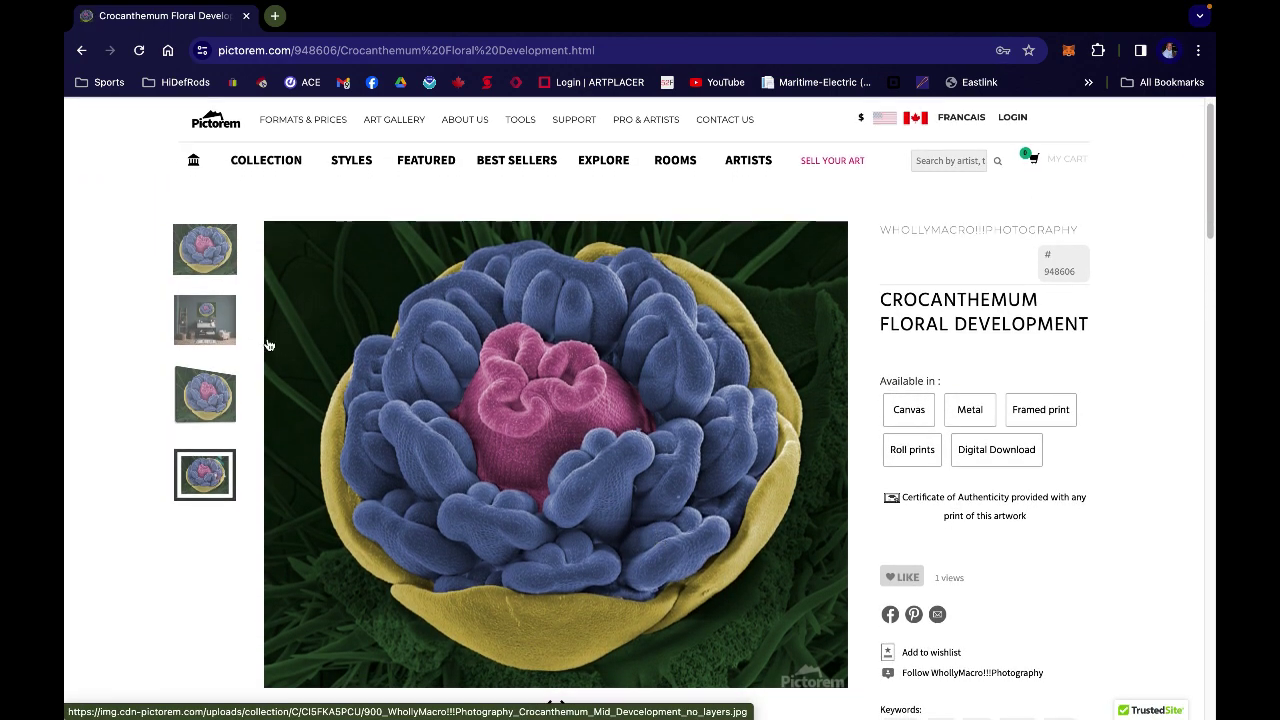
{"action": "left_click", "coordinate": [211, 317]}
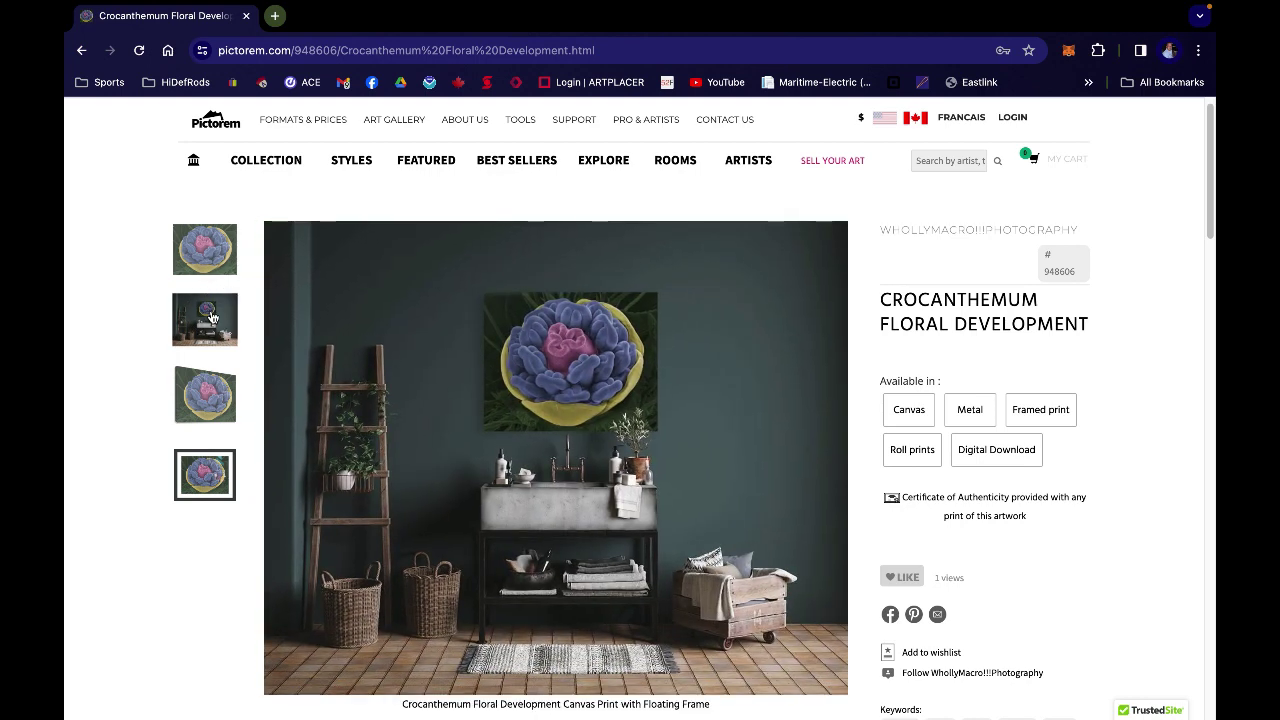
{"action": "left_click", "coordinate": [210, 404]}
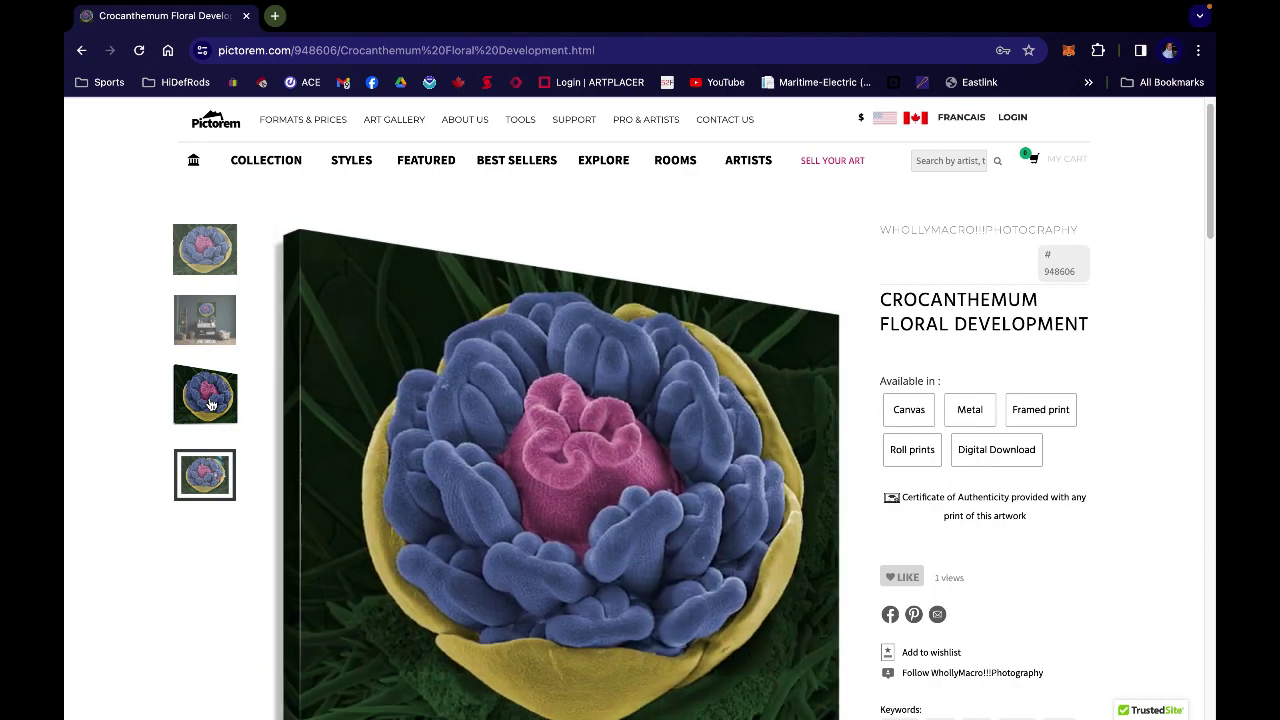
- Review the custom framed print mockups and frame options on the Crocanthemum Floral Development page
{"action": "scroll", "coordinate": [419, 454], "scroll_direction": "down", "scroll_amount": 1}
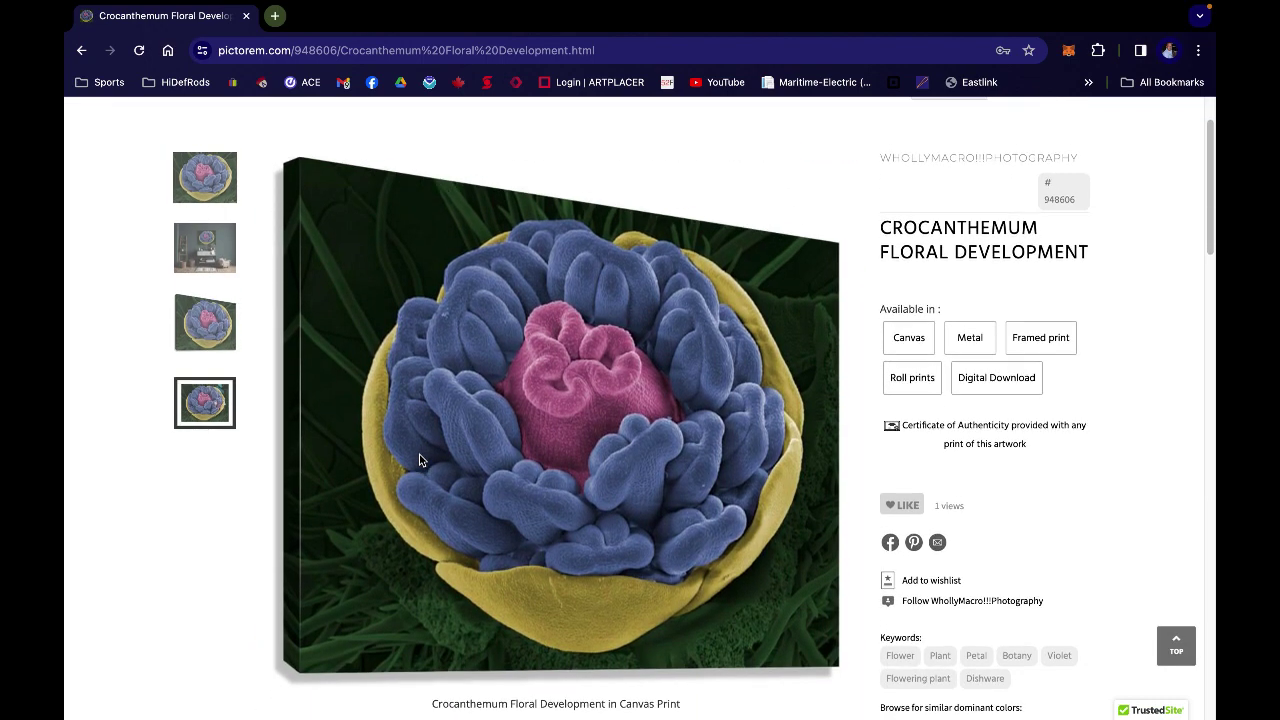
{"action": "scroll", "coordinate": [199, 404], "scroll_direction": "down", "scroll_amount": 2}
{"action": "scroll", "coordinate": [199, 404], "scroll_direction": "down", "scroll_amount": 6}
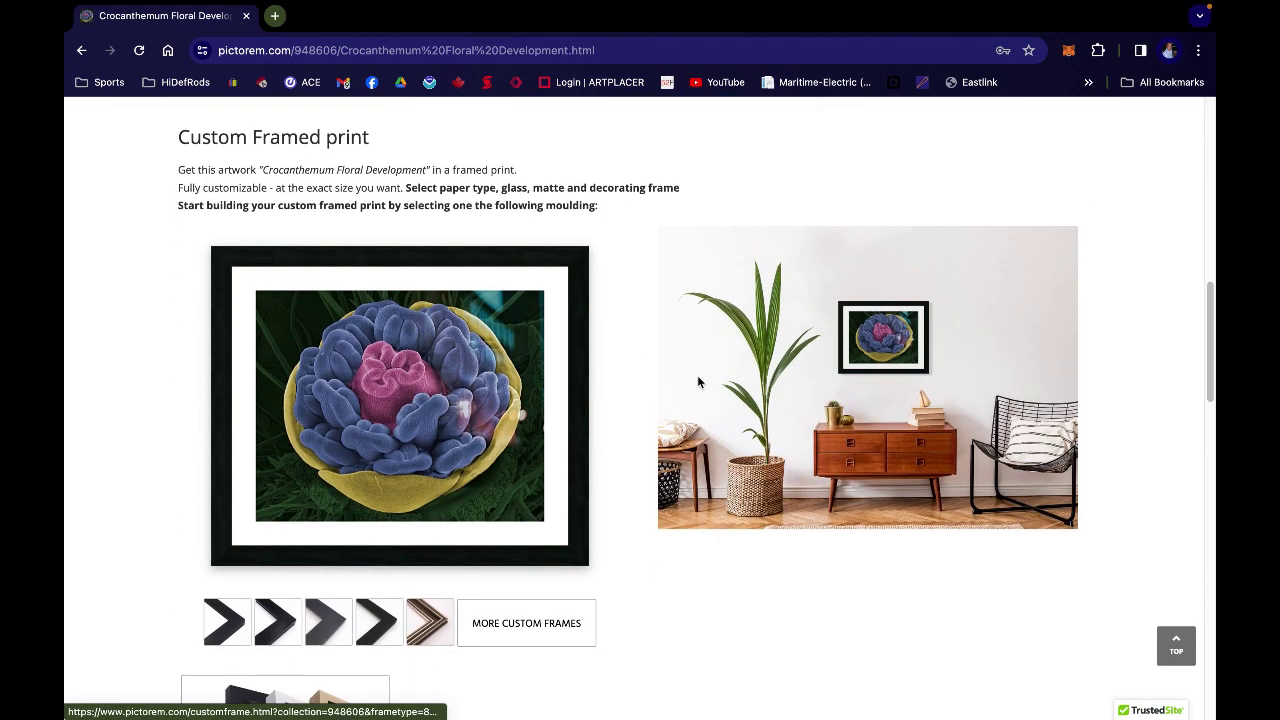
{"action": "scroll", "coordinate": [866, 374], "scroll_direction": "down", "scroll_amount": 5}
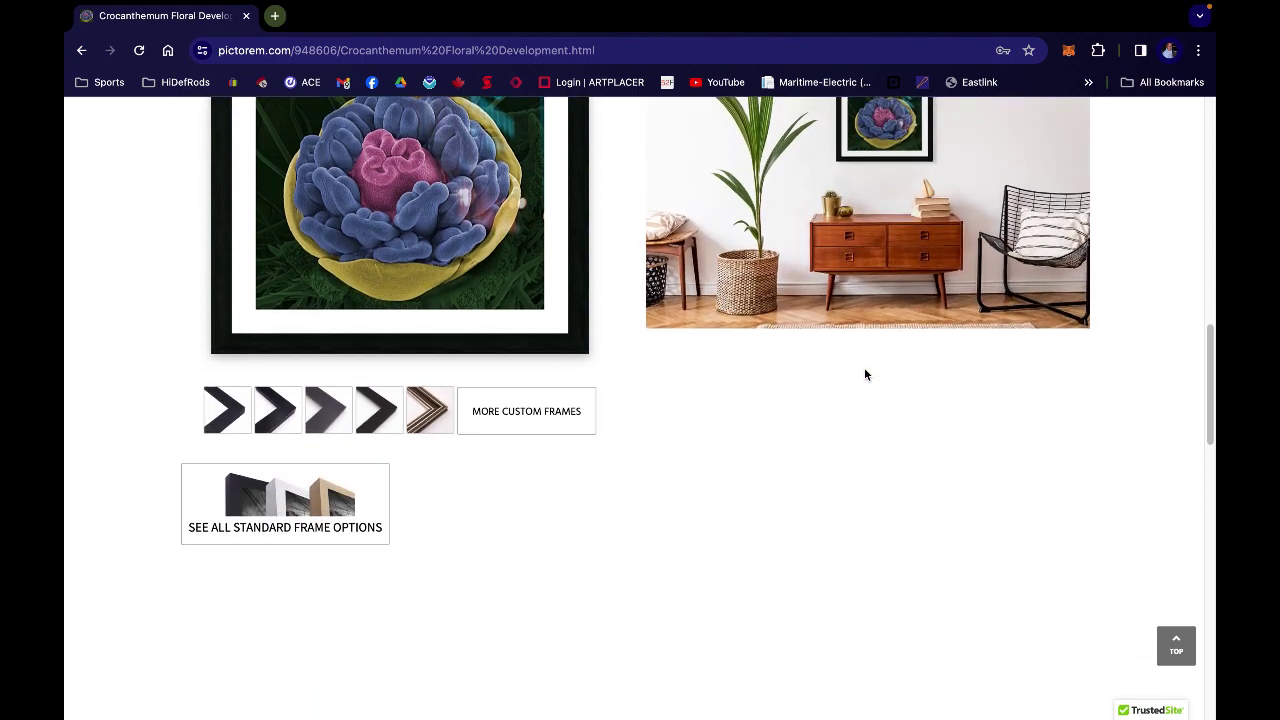
{"action": "scroll", "coordinate": [866, 374], "scroll_direction": "down", "scroll_amount": 2}
{"action": "scroll", "coordinate": [866, 374], "scroll_direction": "up", "scroll_amount": 12}
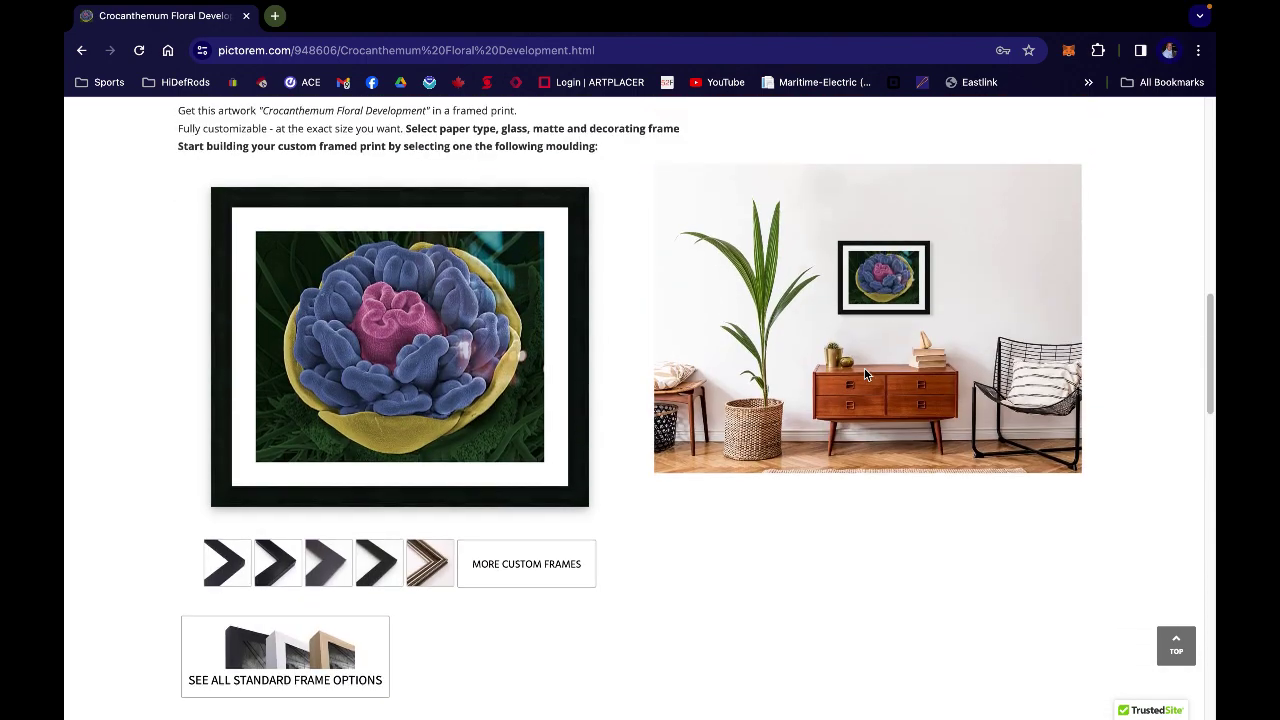
{"action": "scroll", "coordinate": [866, 374], "scroll_direction": "up", "scroll_amount": 4}
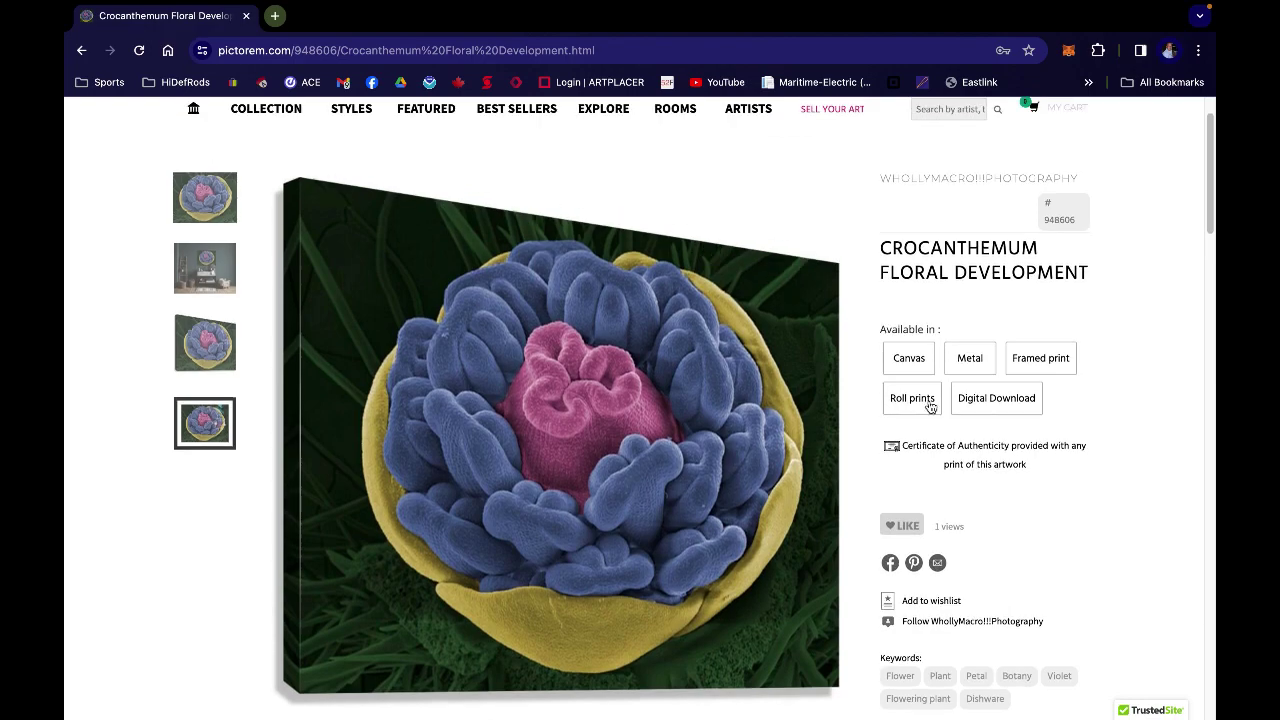
- Review the metal print options, including the brushed metal floating frame and stand-off sizes and prices
{"action": "left_click", "coordinate": [968, 357]}
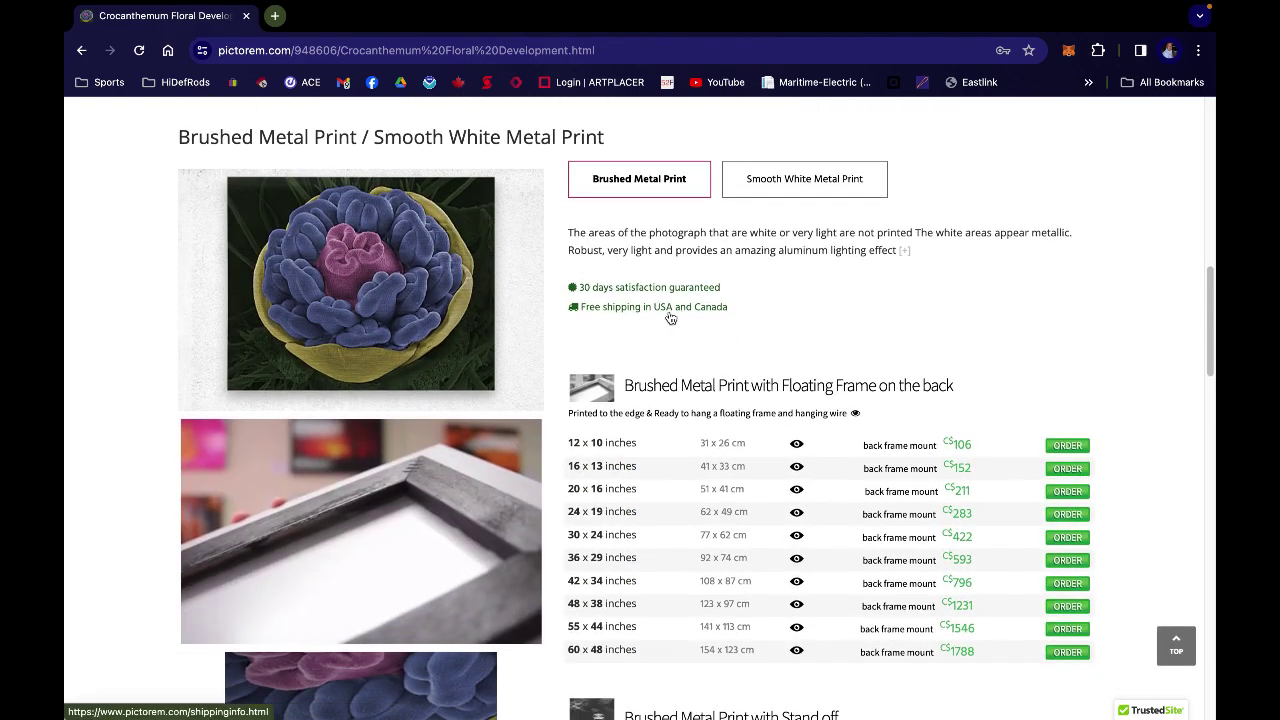
{"action": "scroll", "coordinate": [583, 503], "scroll_direction": "down", "scroll_amount": 3}
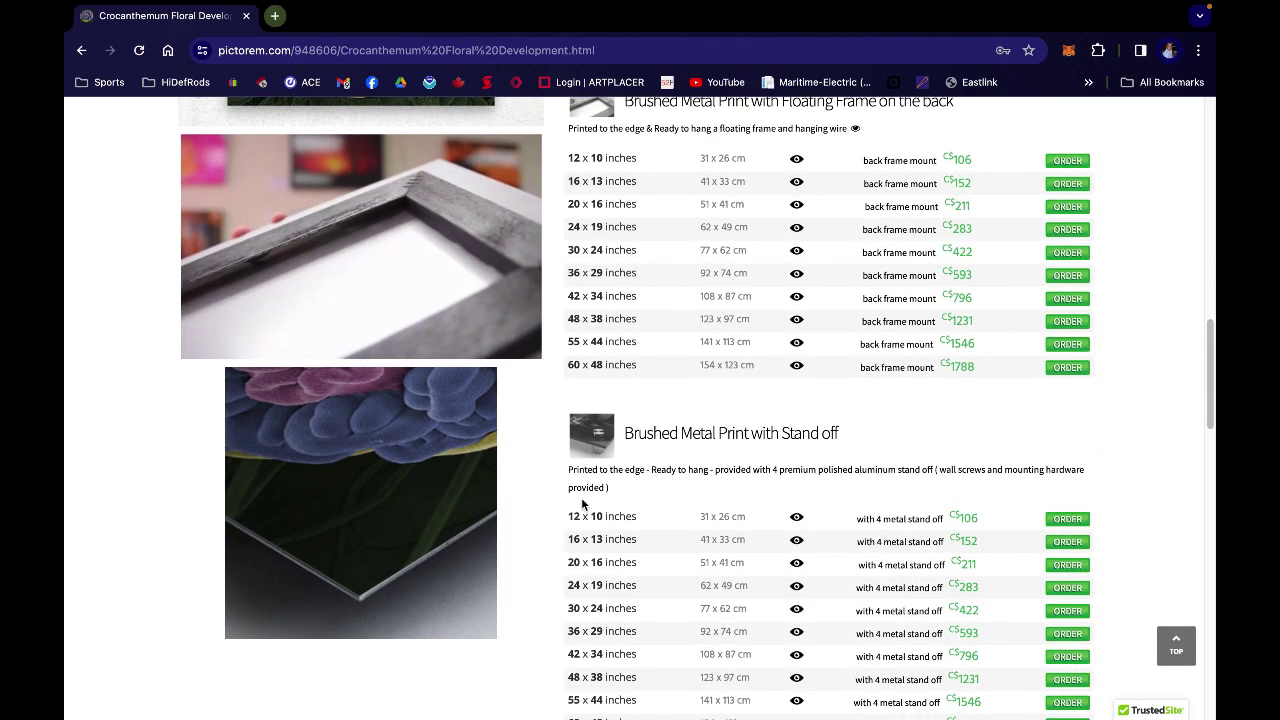
{"action": "scroll", "coordinate": [582, 503], "scroll_direction": "up", "scroll_amount": 15}
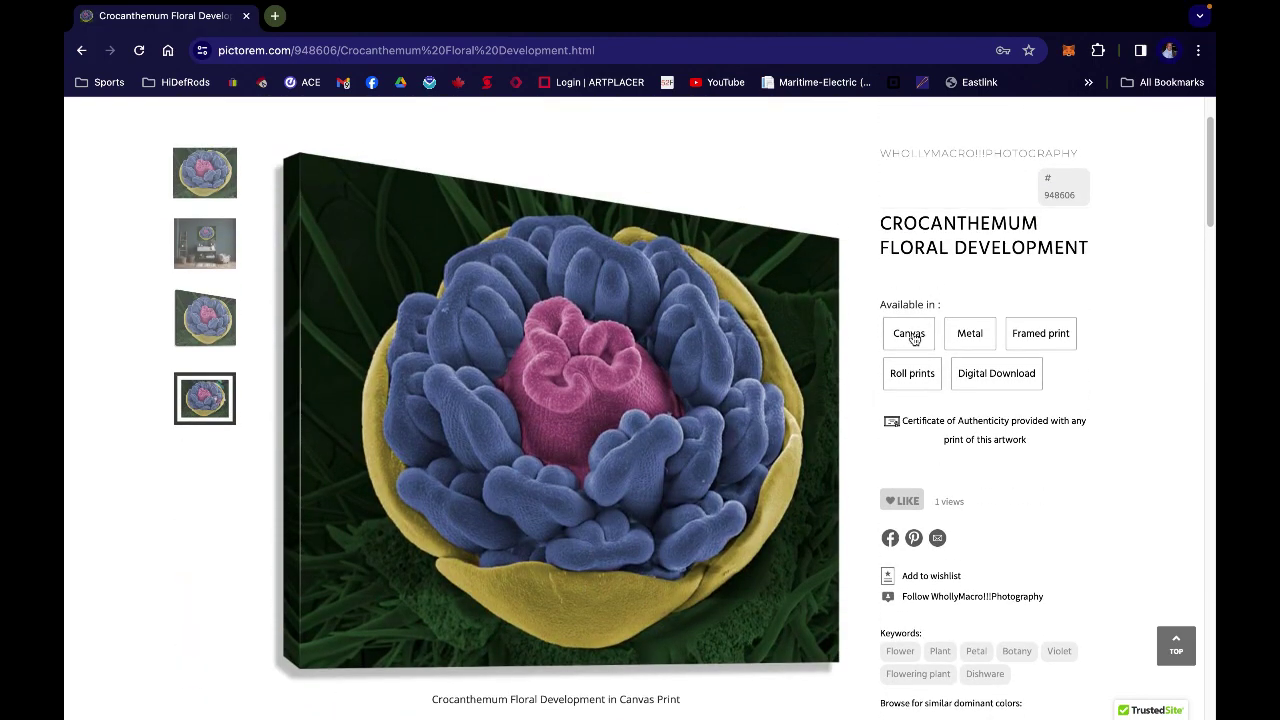
- Open the stretched canvas print options and examine the wall preview of the 60 x 48 inch size
{"action": "left_click", "coordinate": [913, 337]}
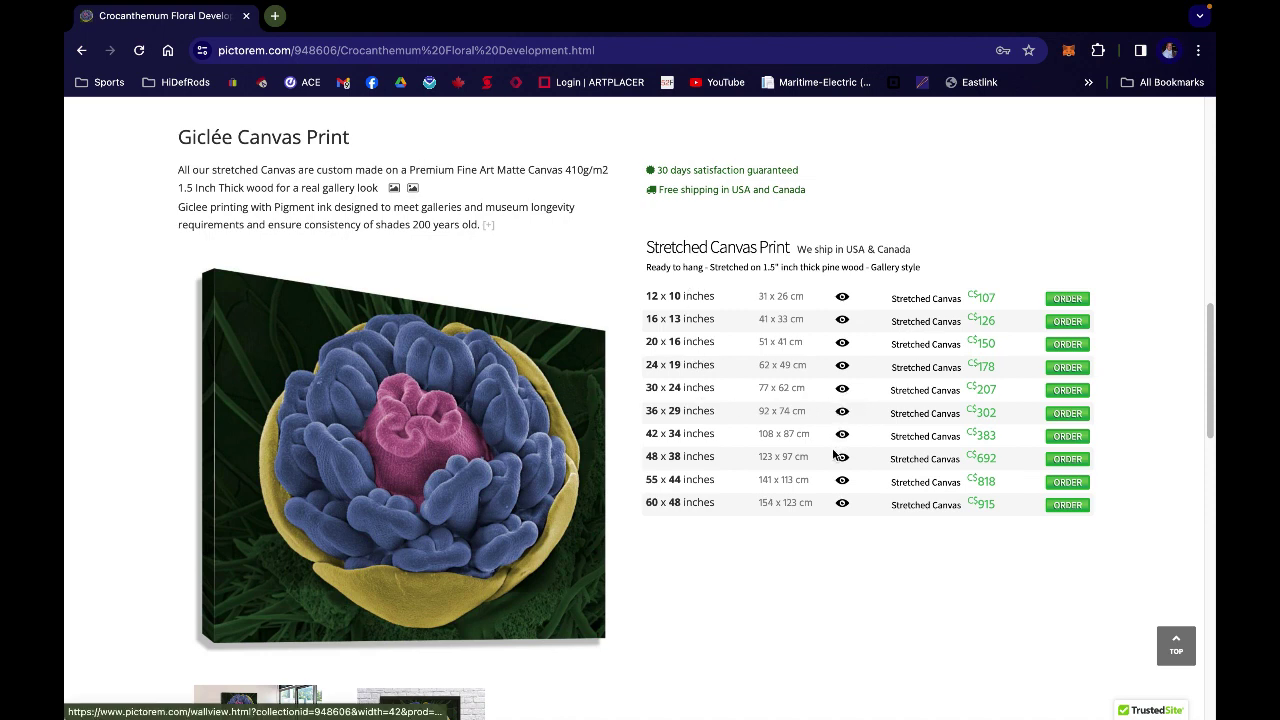
{"action": "left_click", "coordinate": [842, 505]}
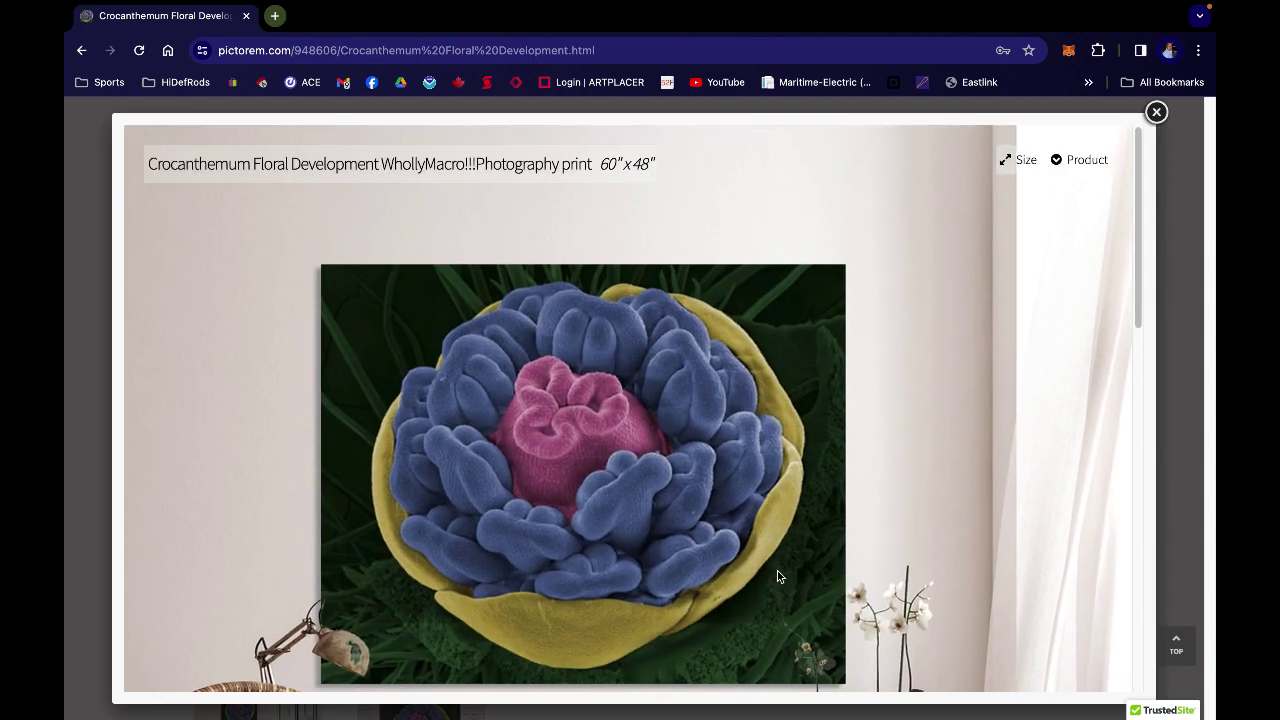
{"action": "scroll", "coordinate": [778, 576], "scroll_direction": "down", "scroll_amount": 2}
{"action": "scroll", "coordinate": [778, 576], "scroll_direction": "down", "scroll_amount": 4}
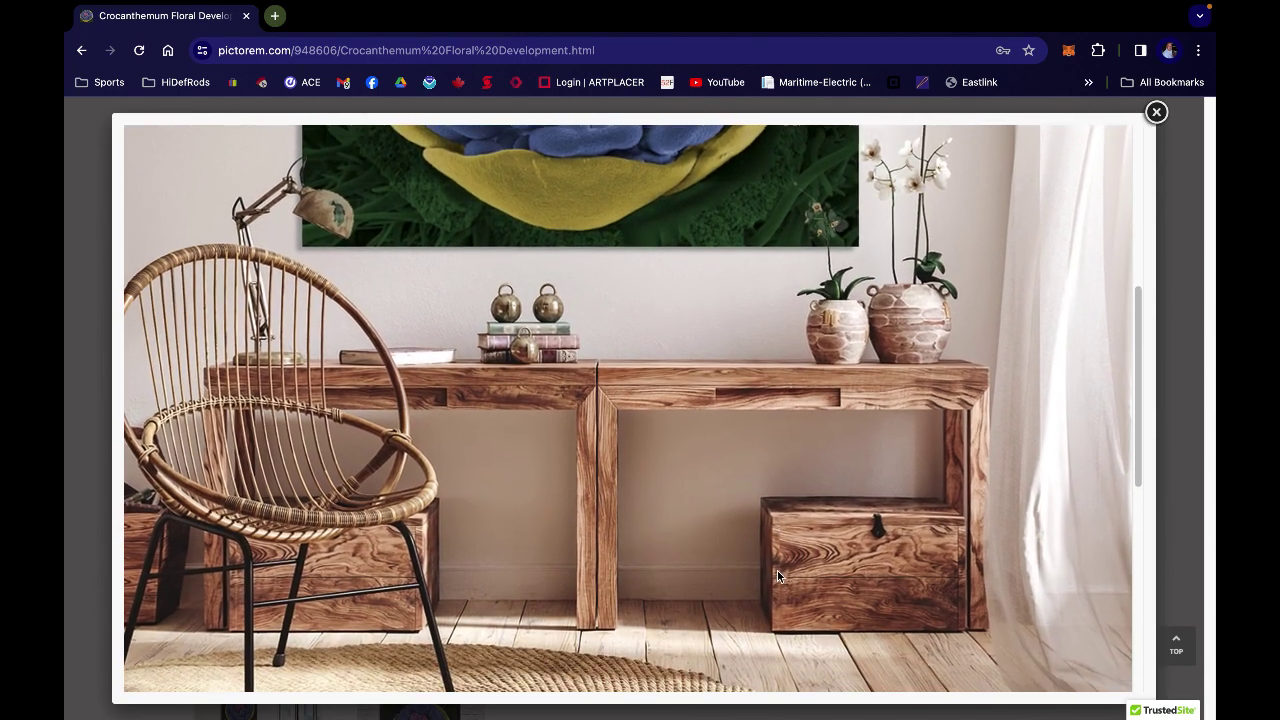
{"action": "scroll", "coordinate": [858, 503], "scroll_direction": "up", "scroll_amount": 6}
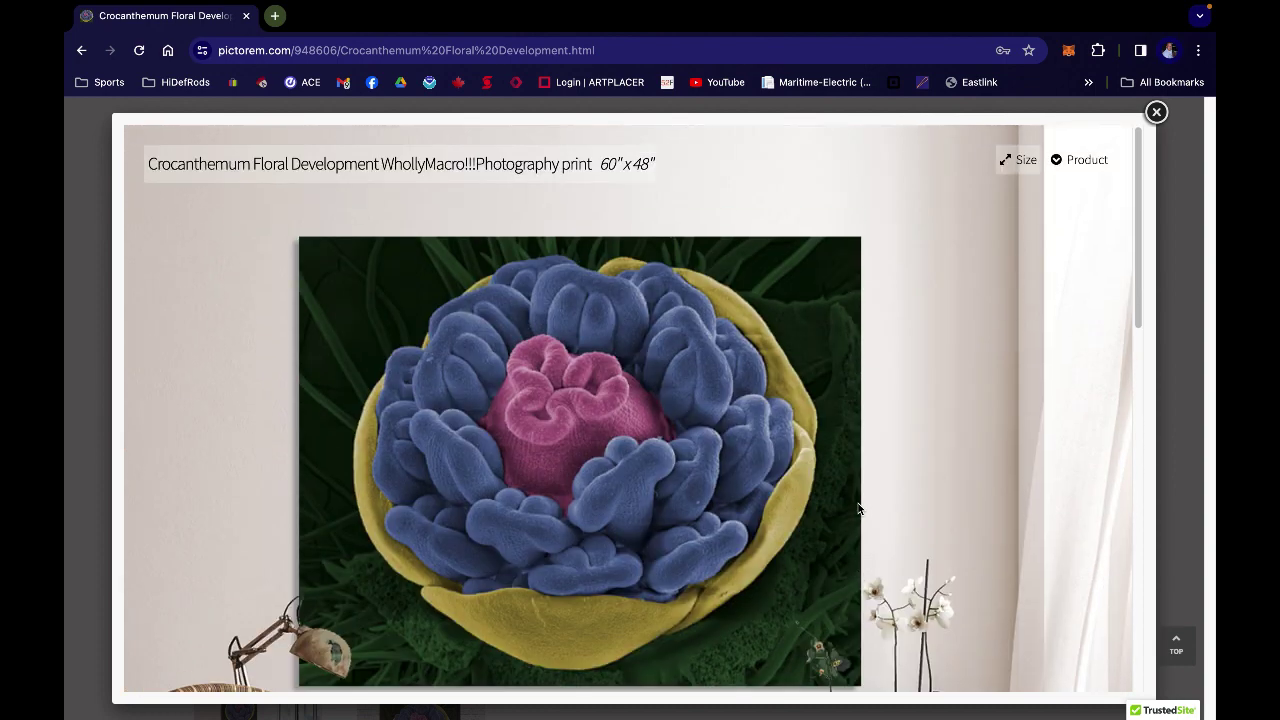
- Preview the stretched canvas print on the wall at 30 x 24 and at 12 x 10 inches
{"action": "left_click", "coordinate": [1022, 157]}
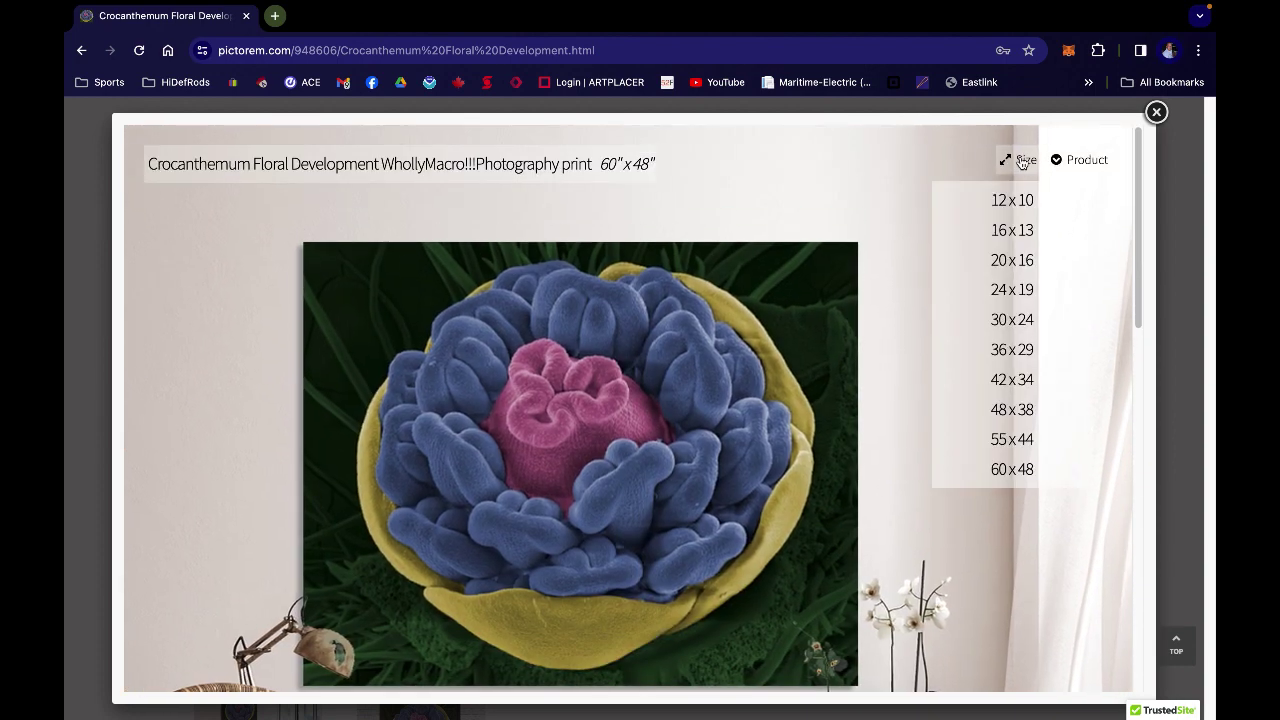
{"action": "left_click", "coordinate": [1015, 320]}
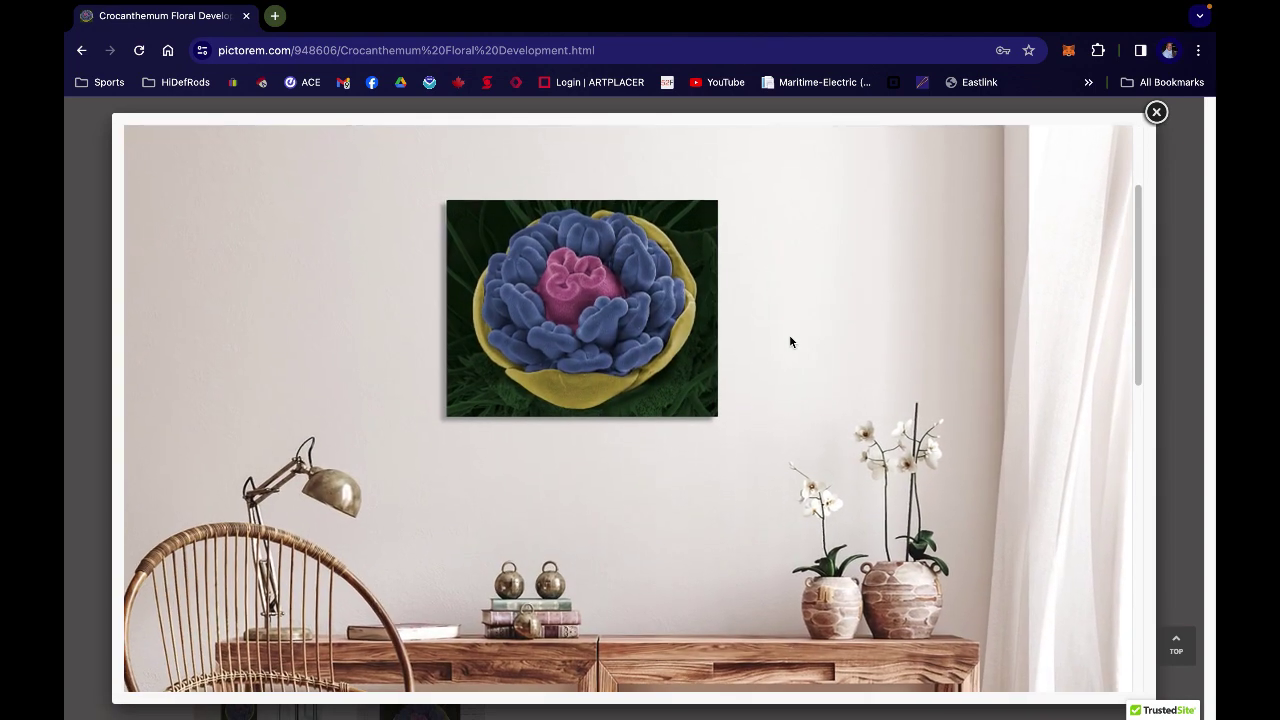
{"action": "left_click", "coordinate": [1019, 163]}
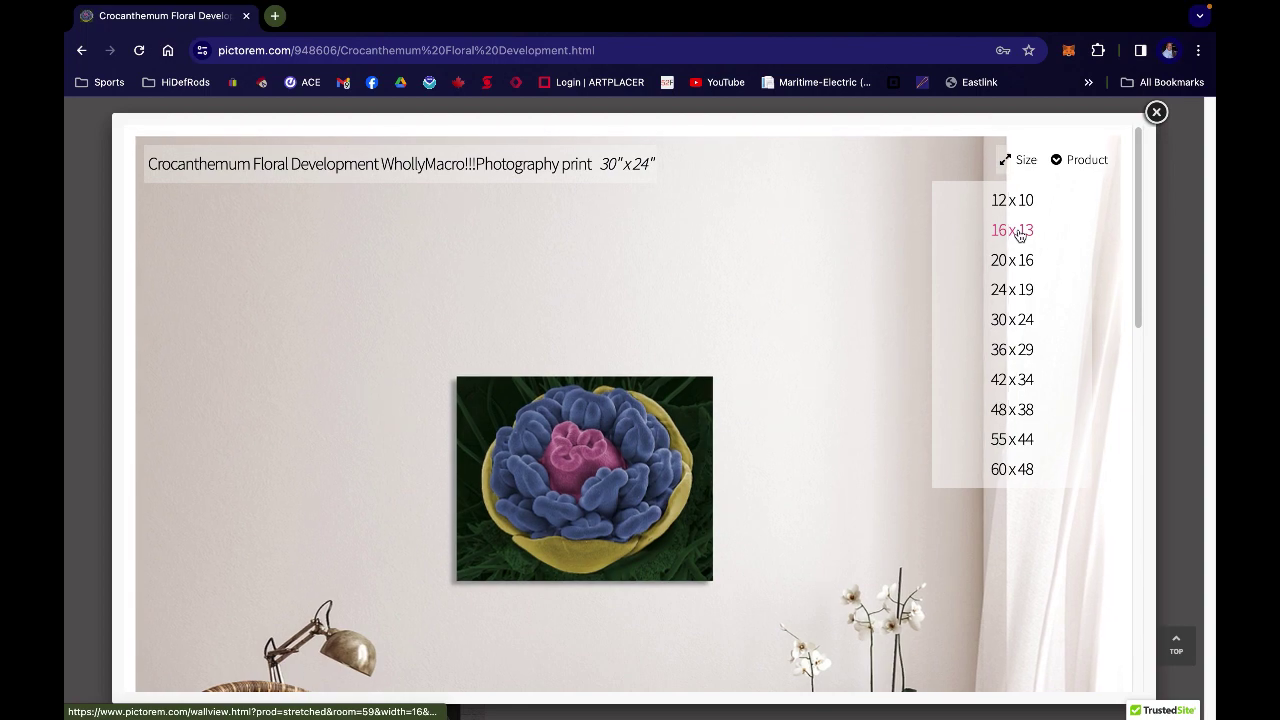
{"action": "left_click", "coordinate": [1015, 203]}
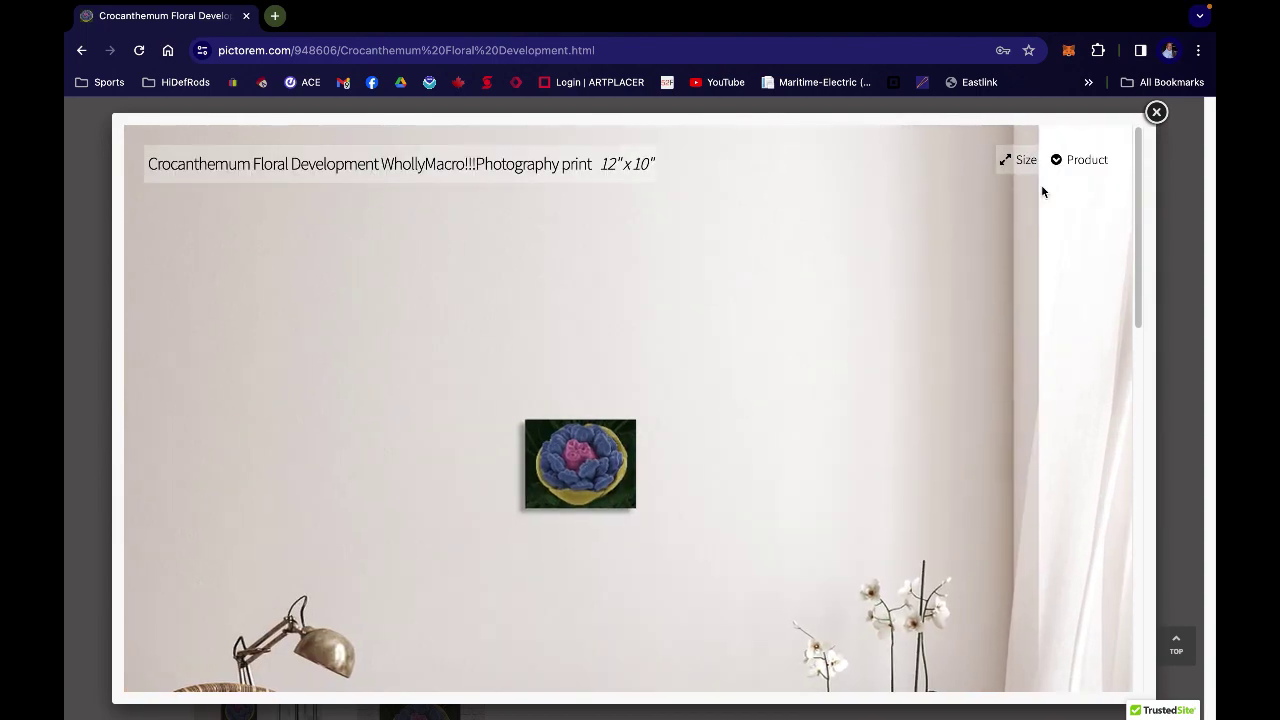
- Check the available product types and preview the print on the wall at 42 x 34 inches
{"action": "left_click", "coordinate": [1077, 162]}
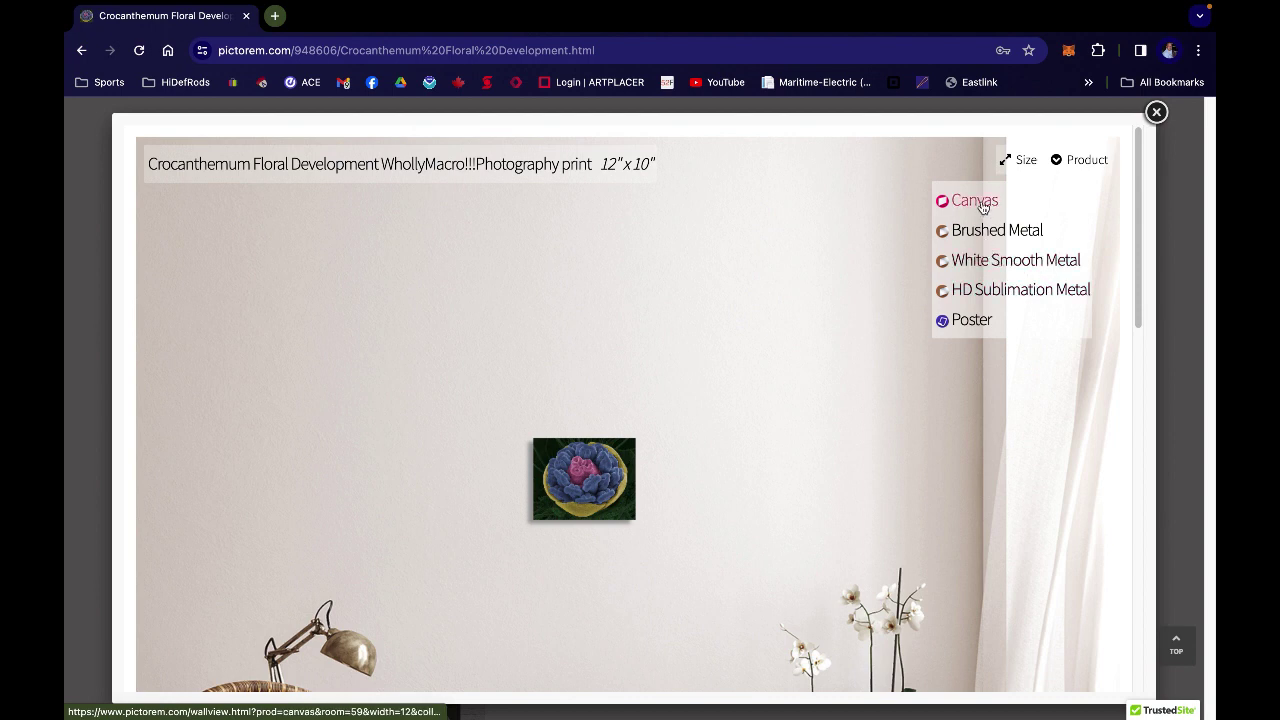
{"action": "left_click", "coordinate": [1022, 163]}
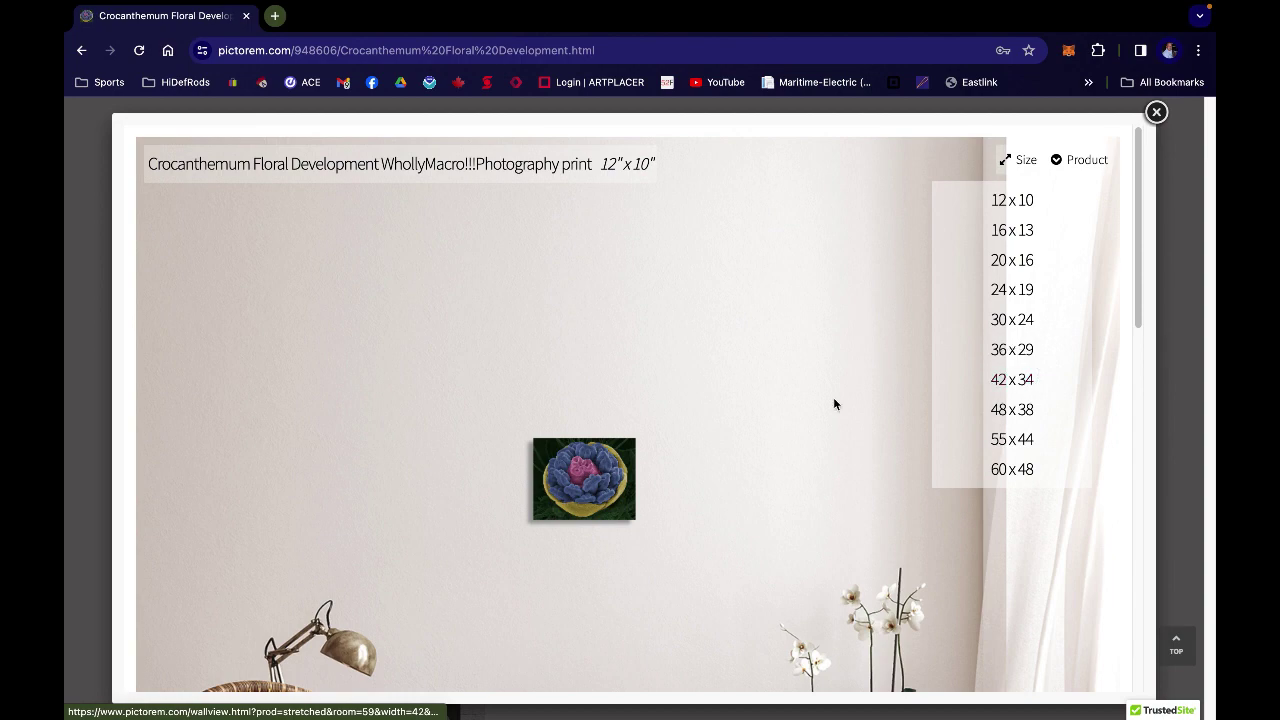
{"action": "scroll", "coordinate": [735, 400], "scroll_direction": "down", "scroll_amount": 3}
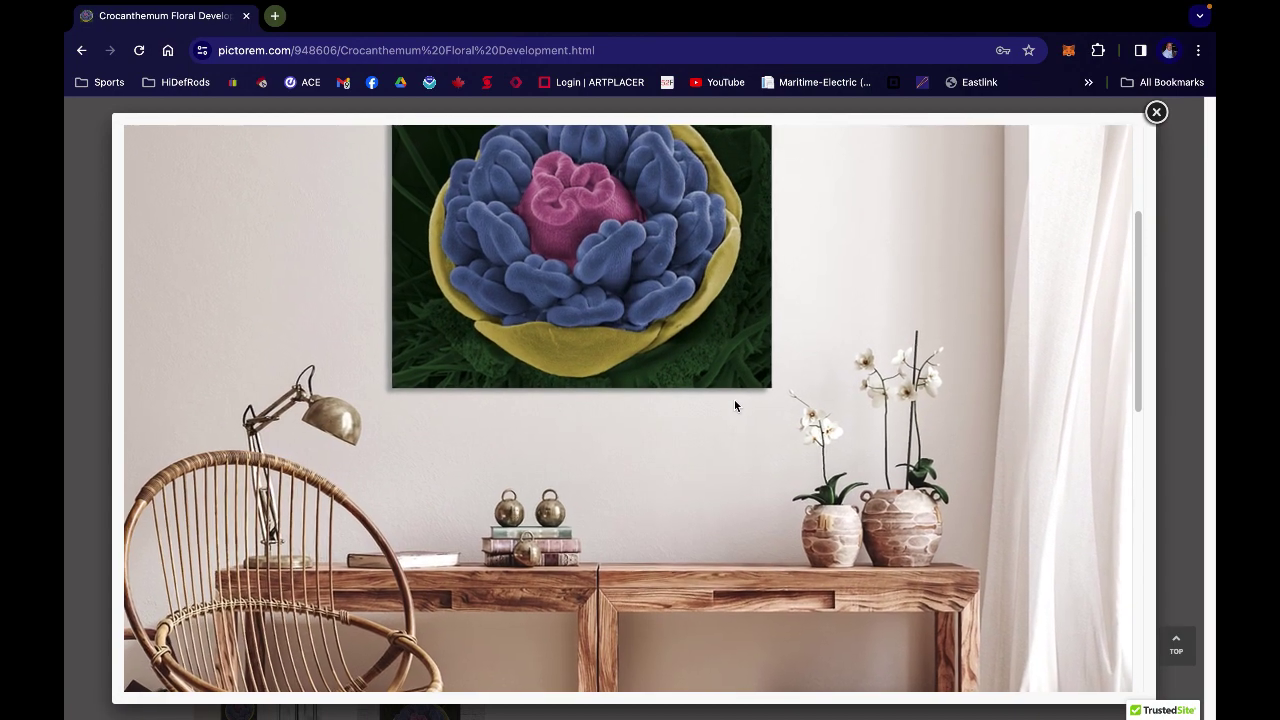
{"action": "scroll", "coordinate": [734, 400], "scroll_direction": "up", "scroll_amount": 3}
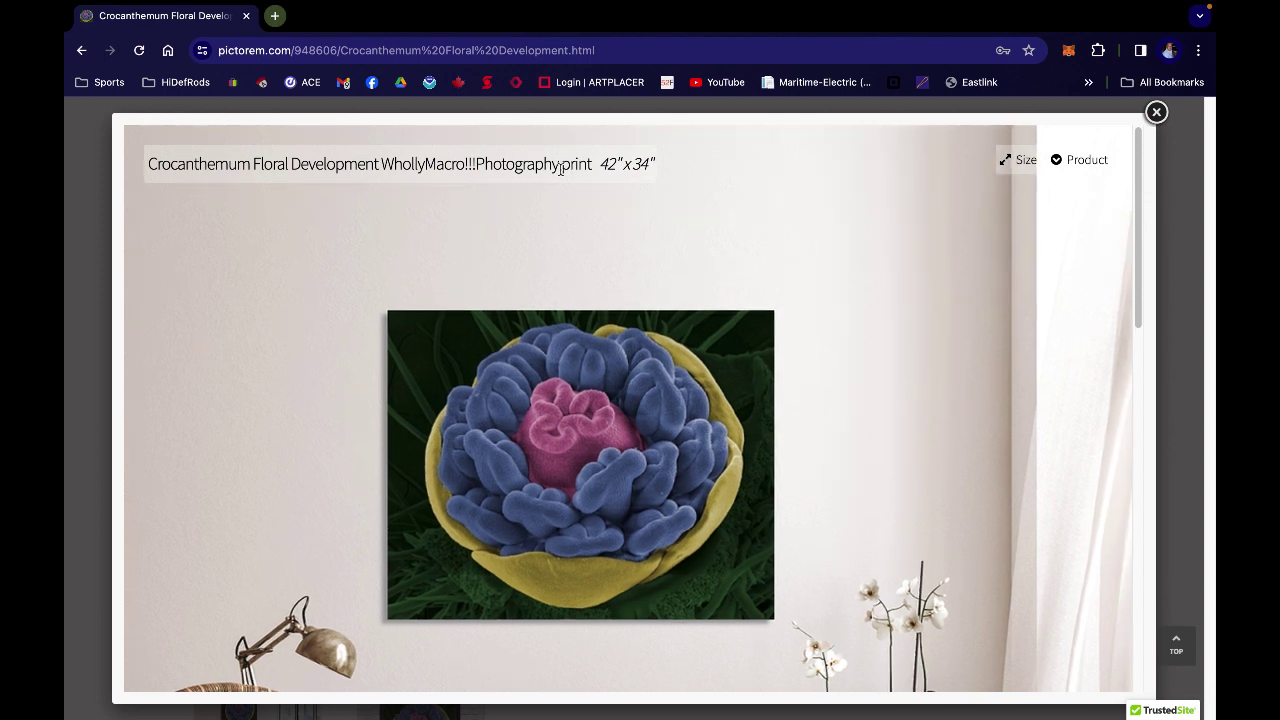
- Preview the 42 x 34 inch print on the wall as Canvas and as Poster
{"action": "left_click", "coordinate": [1072, 159]}
{"action": "left_click", "coordinate": [986, 201]}
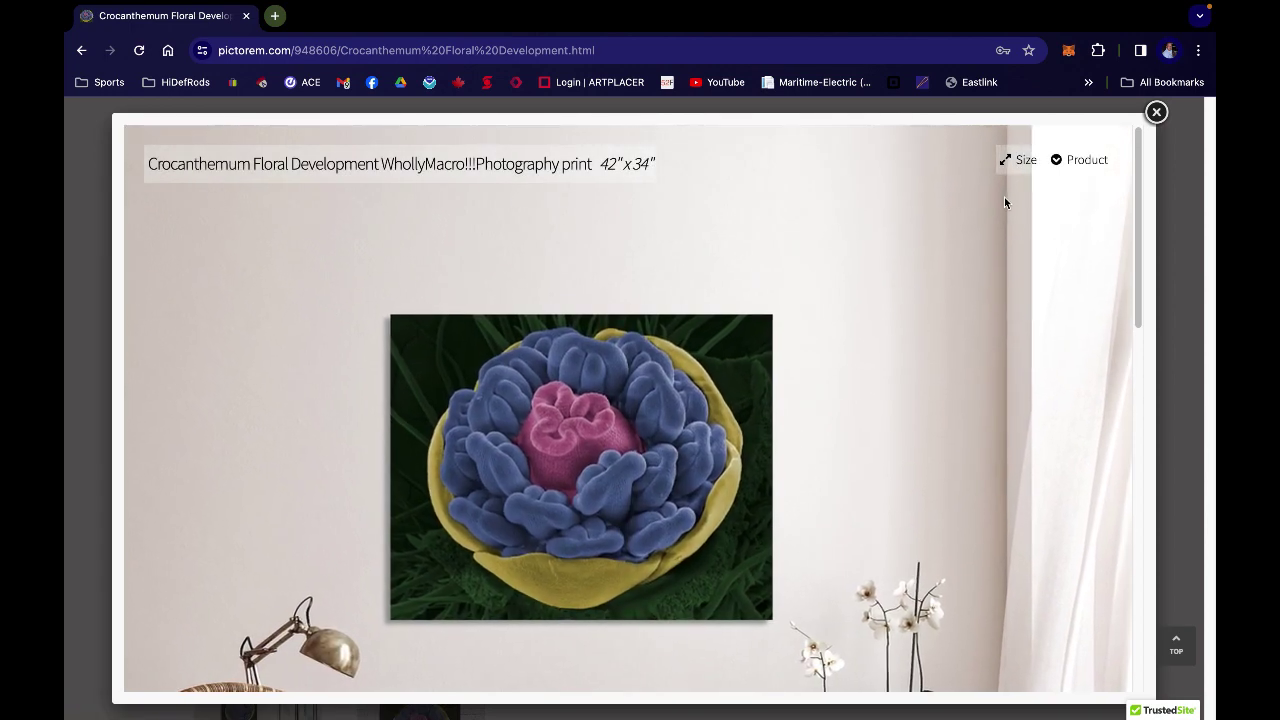
{"action": "left_click", "coordinate": [1085, 162]}
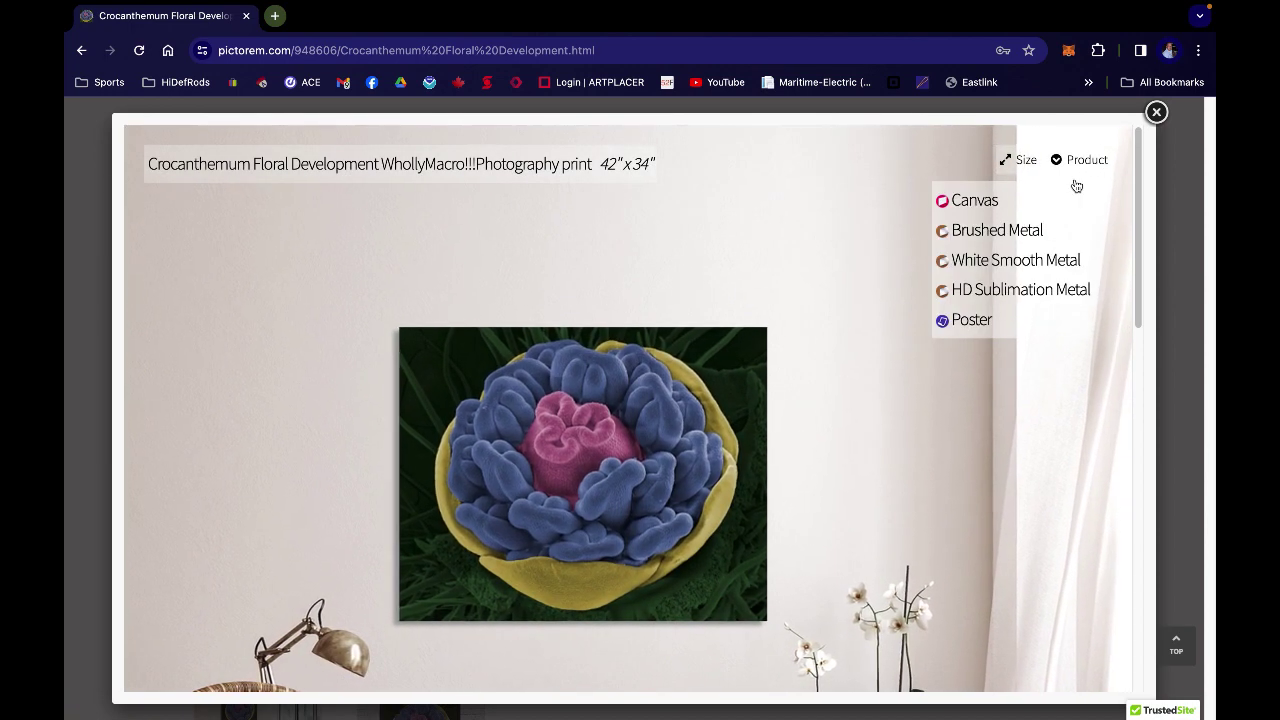
{"action": "left_click", "coordinate": [971, 320]}
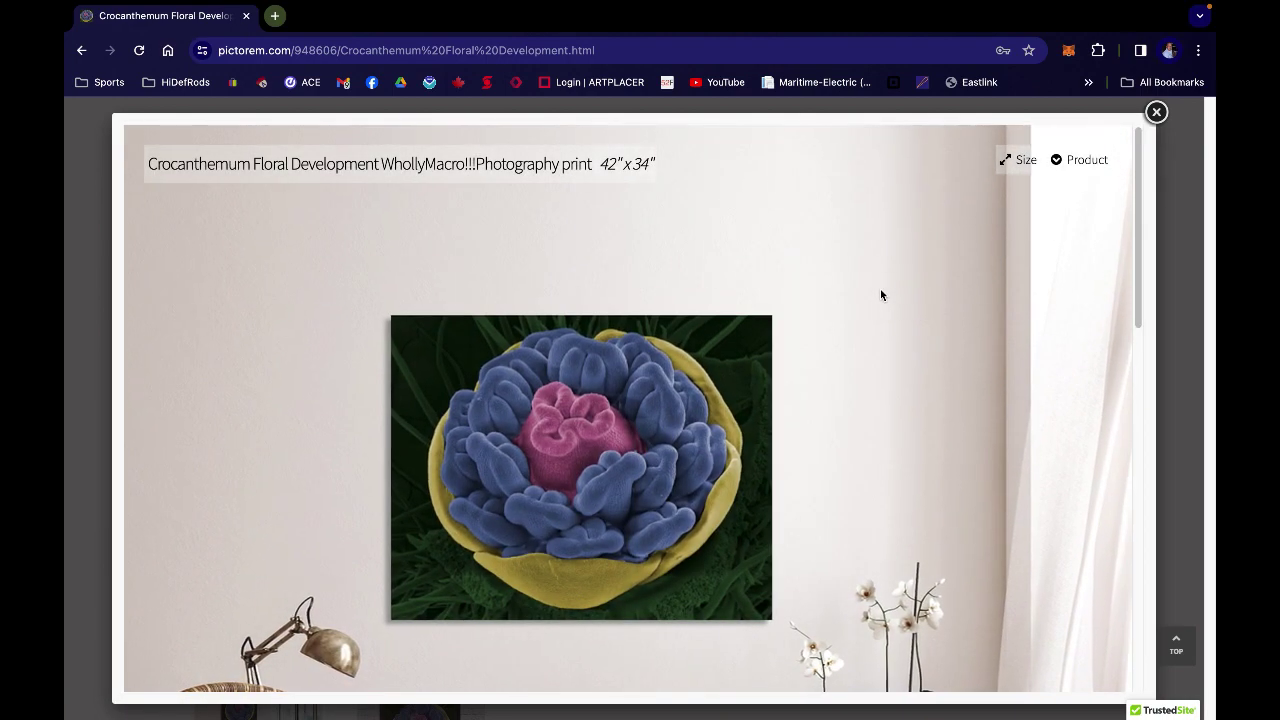
- Browse the alternative room backgrounds beneath the wall preview and close the preview
{"action": "scroll", "coordinate": [881, 295], "scroll_direction": "down", "scroll_amount": 5}
{"action": "scroll", "coordinate": [880, 295], "scroll_direction": "down", "scroll_amount": 10}
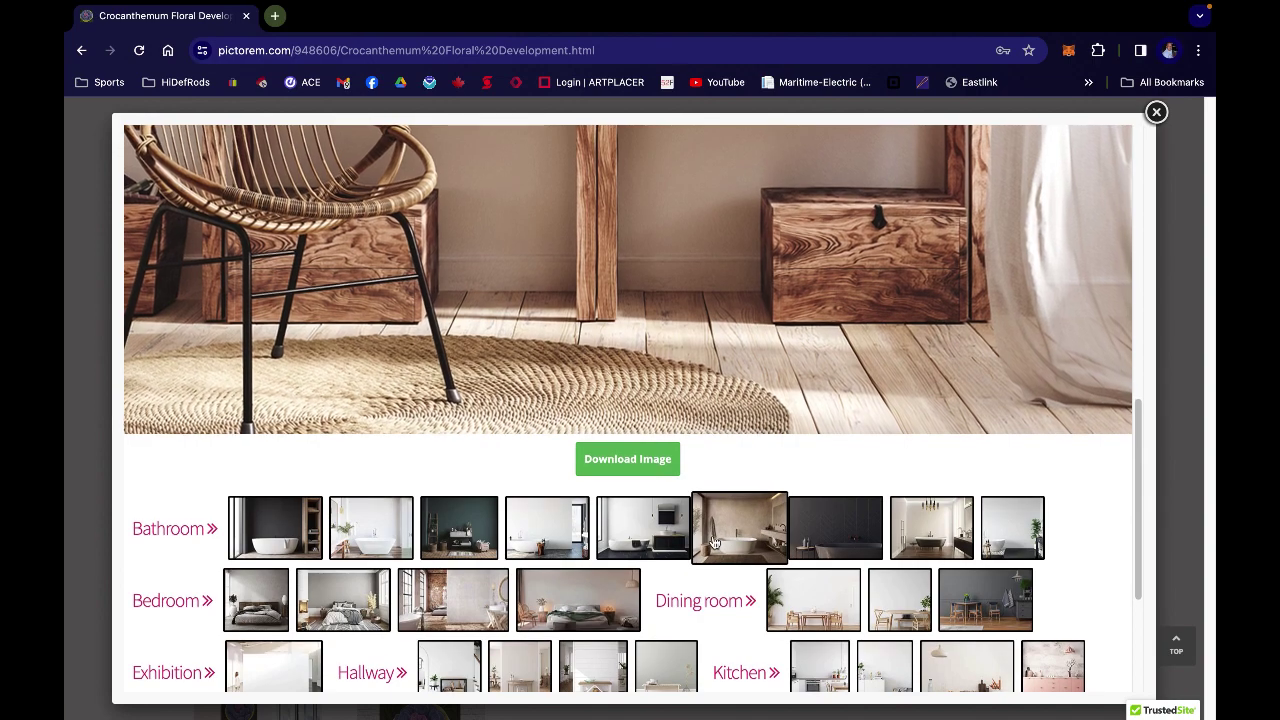
{"action": "scroll", "coordinate": [714, 542], "scroll_direction": "down", "scroll_amount": 5}
{"action": "left_click", "coordinate": [714, 542]}
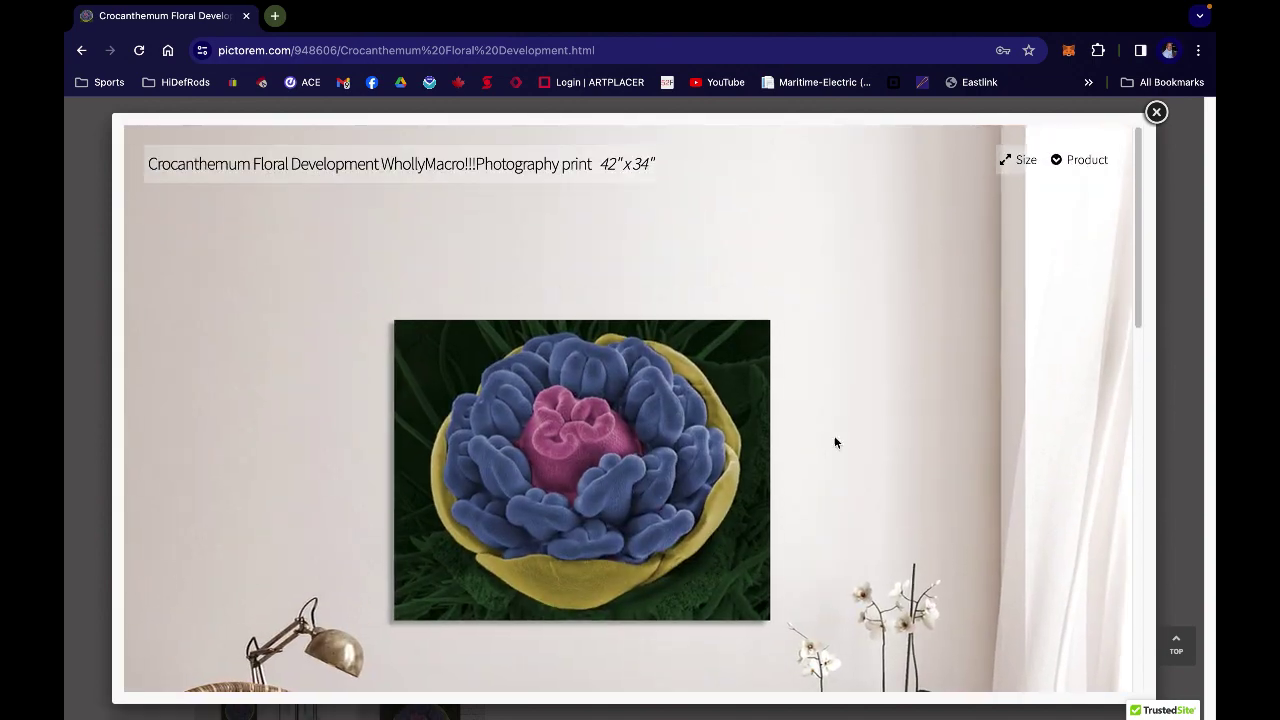
{"action": "left_click", "coordinate": [1156, 112]}
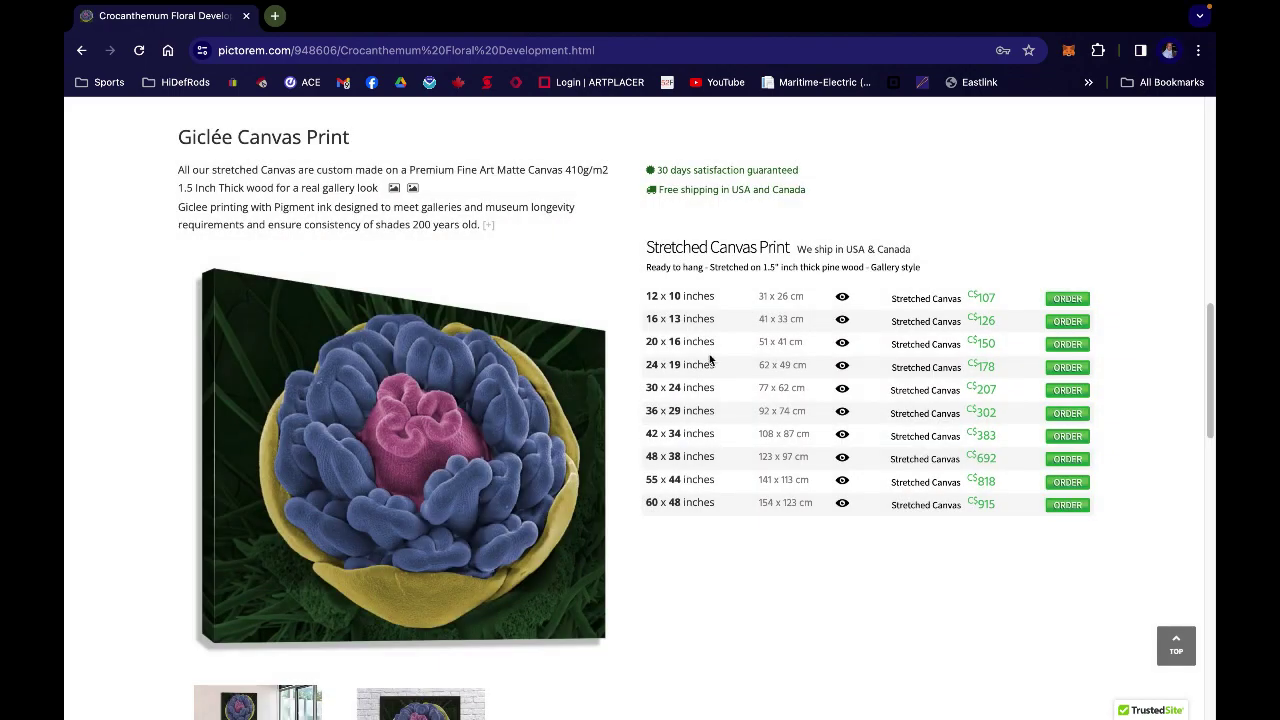
- Open the custom frame configurator from the black framed print mockup and look over its glass, print media and mat options
{"action": "scroll", "coordinate": [710, 360], "scroll_direction": "up", "scroll_amount": 10}
{"action": "left_click", "coordinate": [210, 474]}
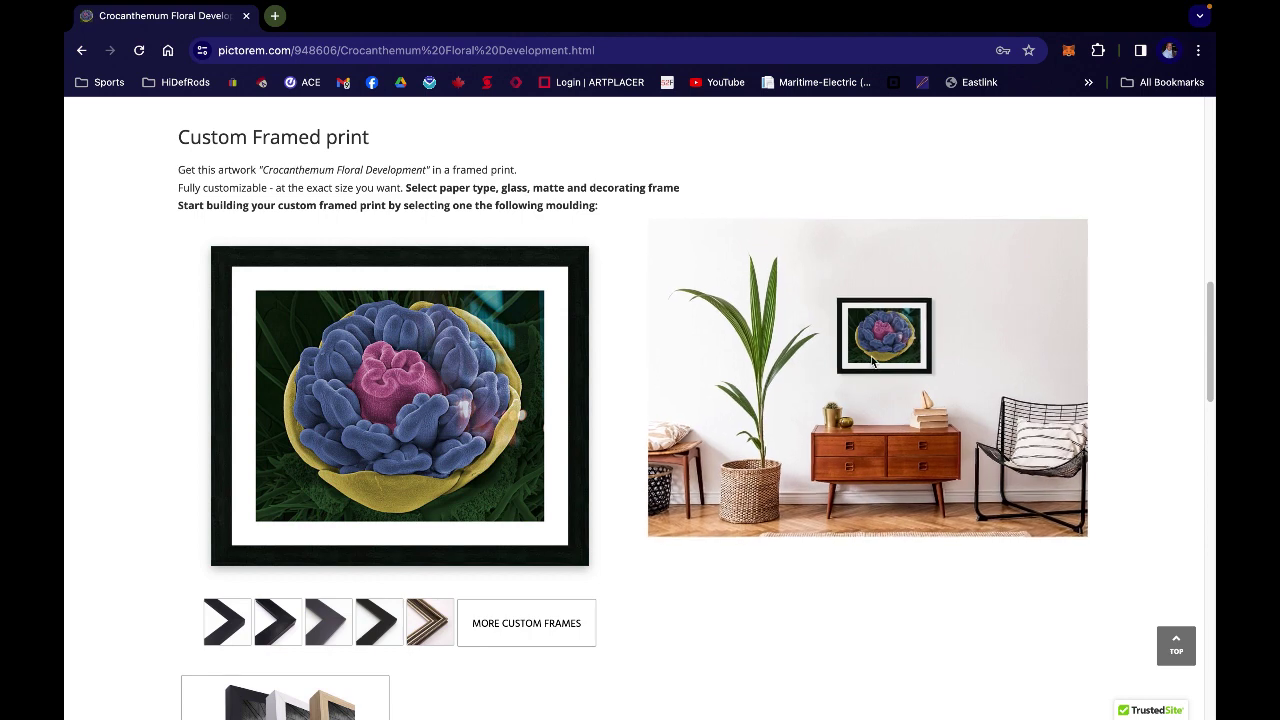
{"action": "scroll", "coordinate": [871, 356], "scroll_direction": "down", "scroll_amount": 2}
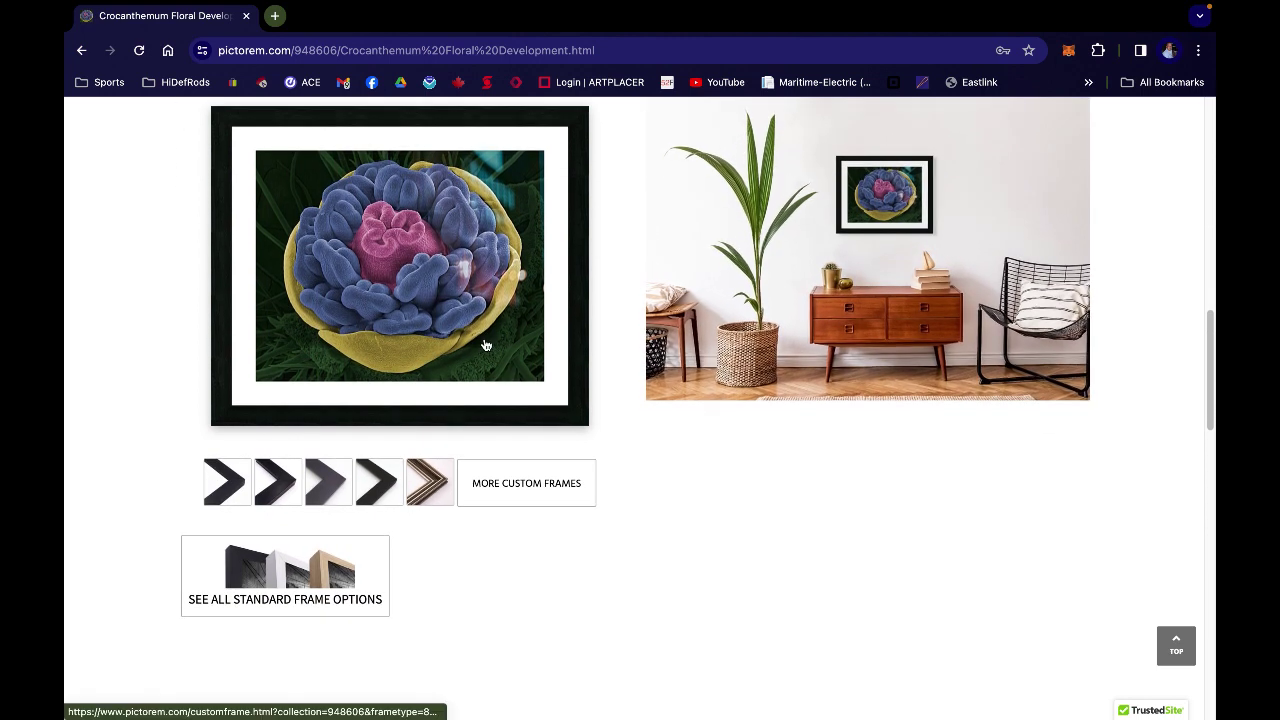
{"action": "left_click", "coordinate": [486, 343]}
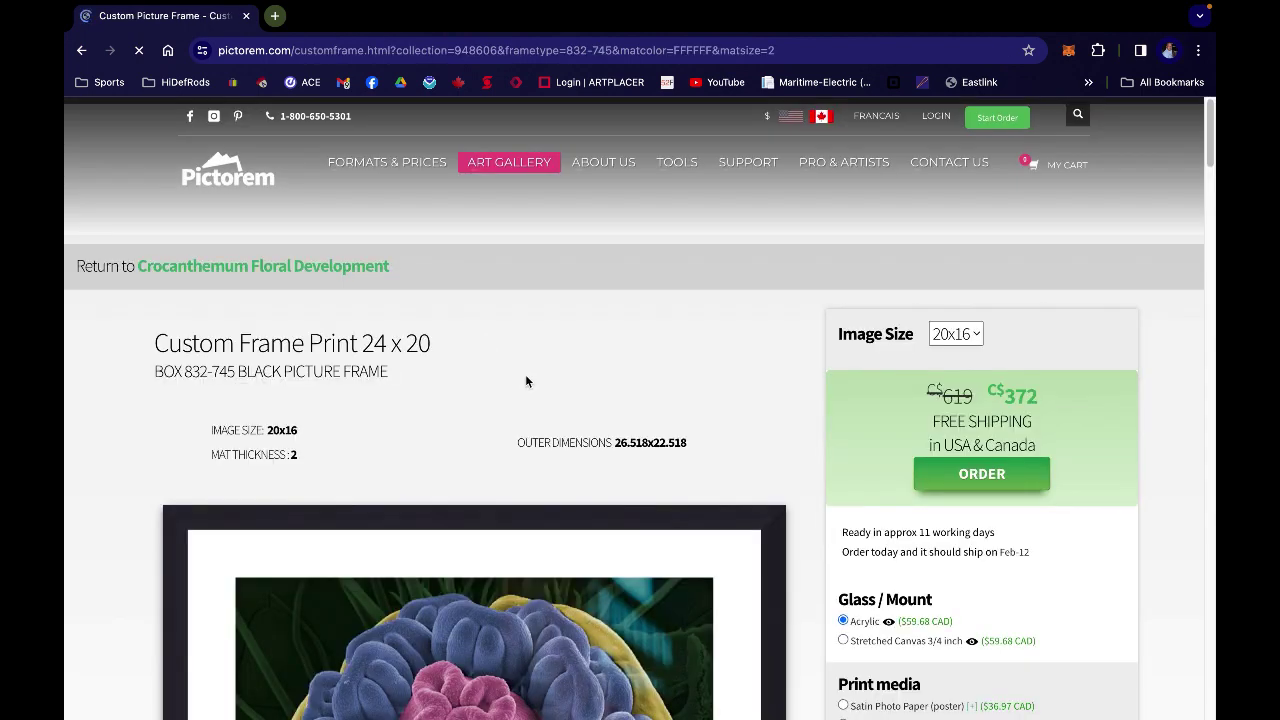
{"action": "scroll", "coordinate": [606, 450], "scroll_direction": "down", "scroll_amount": 1}
{"action": "scroll", "coordinate": [610, 450], "scroll_direction": "down", "scroll_amount": 5}
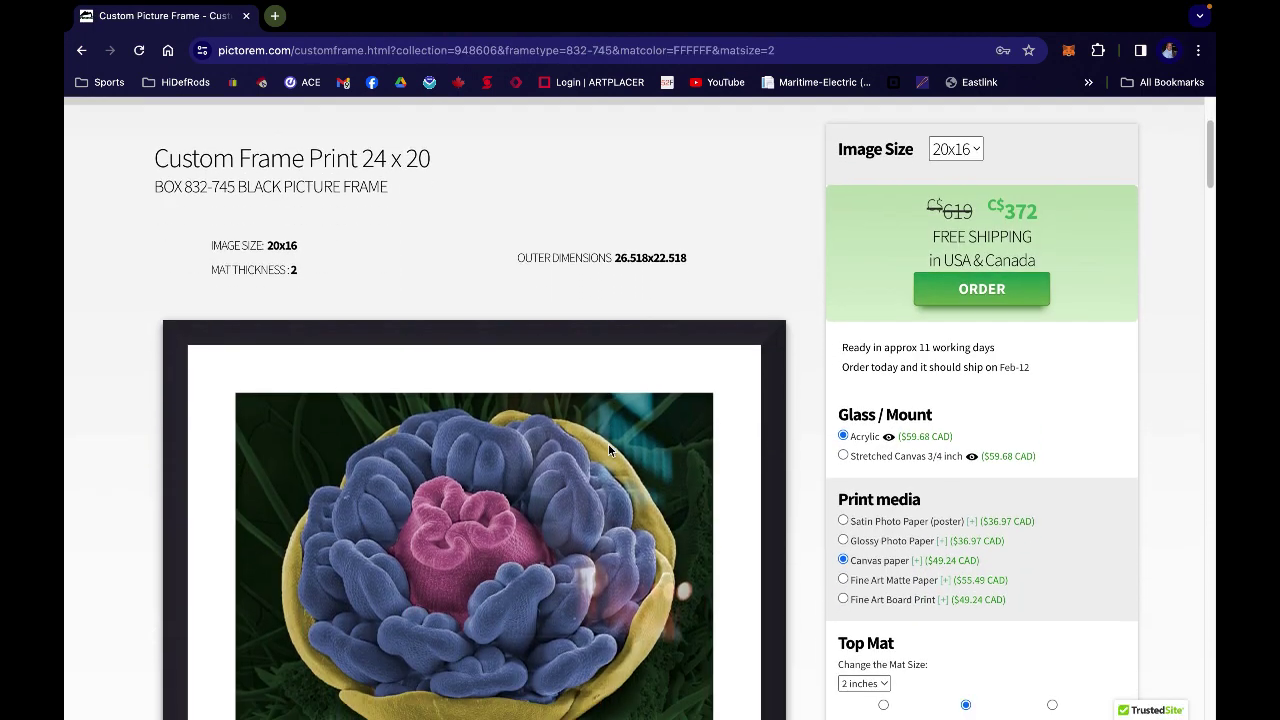
{"action": "scroll", "coordinate": [609, 450], "scroll_direction": "up", "scroll_amount": 5}
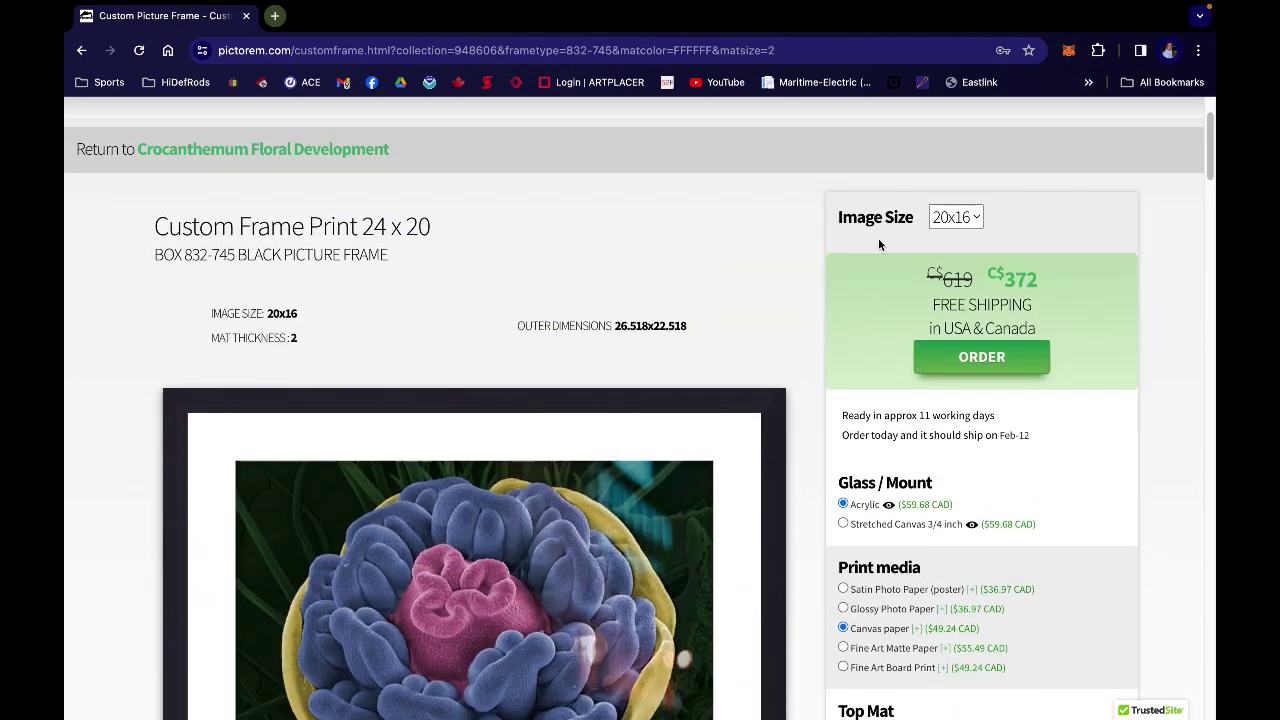
{"action": "left_click", "coordinate": [970, 218]}
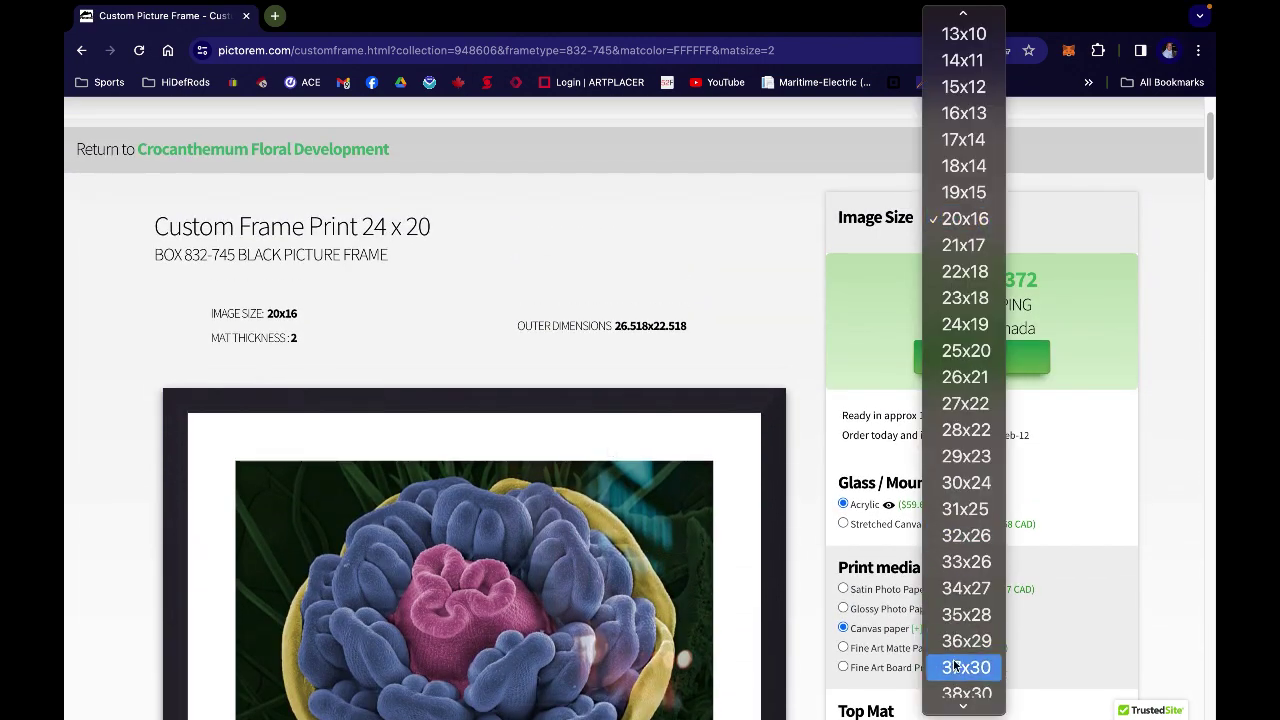
{"action": "scroll", "coordinate": [957, 668], "scroll_direction": "down", "scroll_amount": 1}
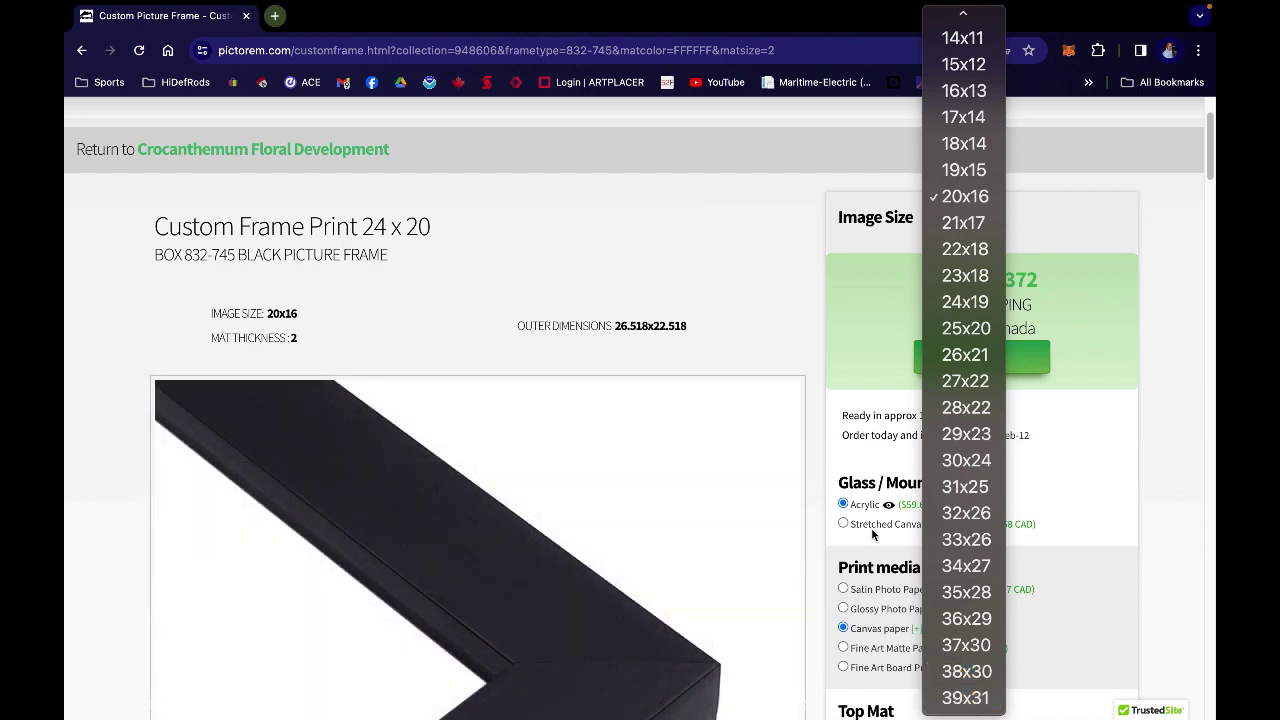
{"action": "left_click", "coordinate": [784, 271]}
{"action": "scroll", "coordinate": [784, 271], "scroll_direction": "up", "scroll_amount": 2}
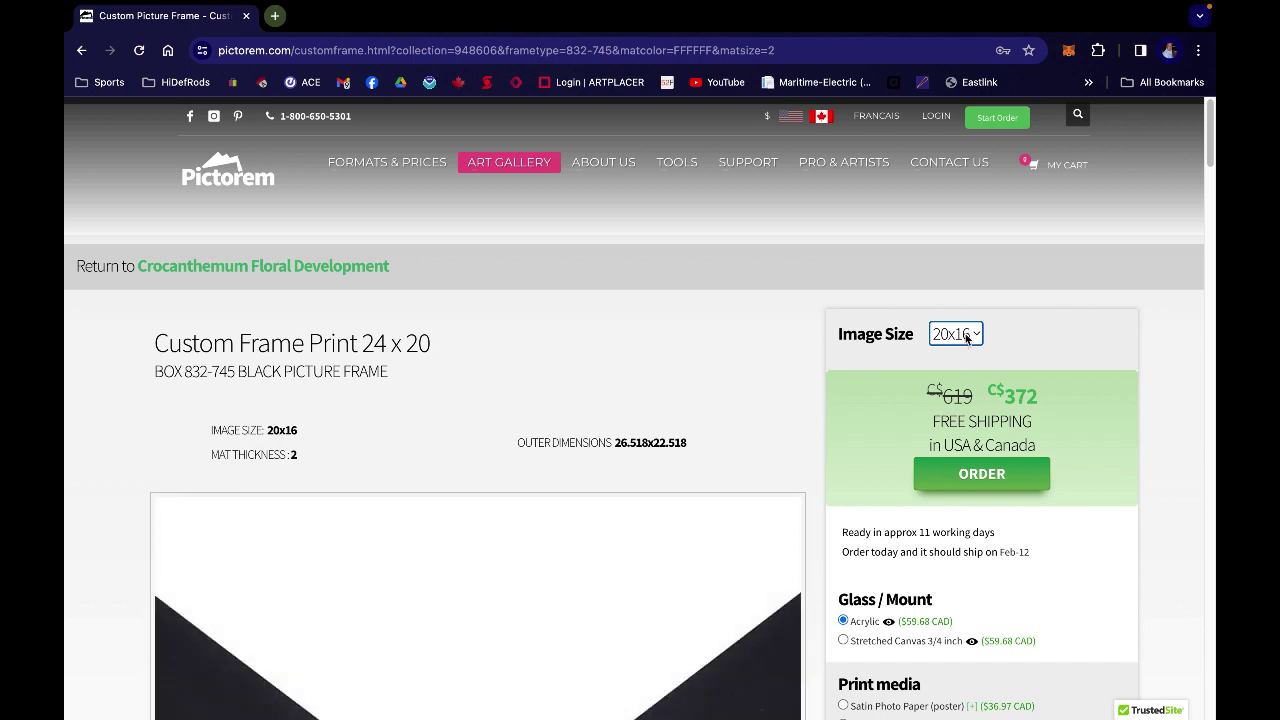
- Set the custom framed print's image size to 38x30
{"action": "left_click", "coordinate": [966, 339]}
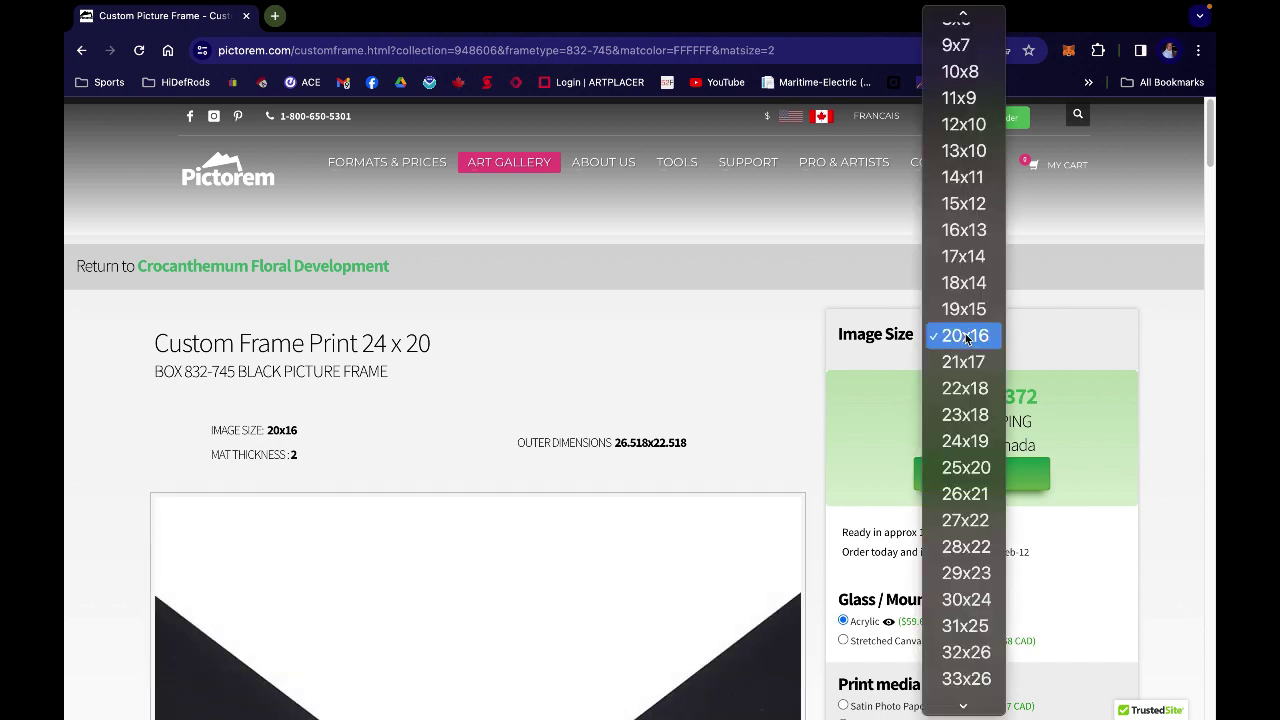
{"action": "scroll", "coordinate": [972, 413], "scroll_direction": "down", "scroll_amount": 3}
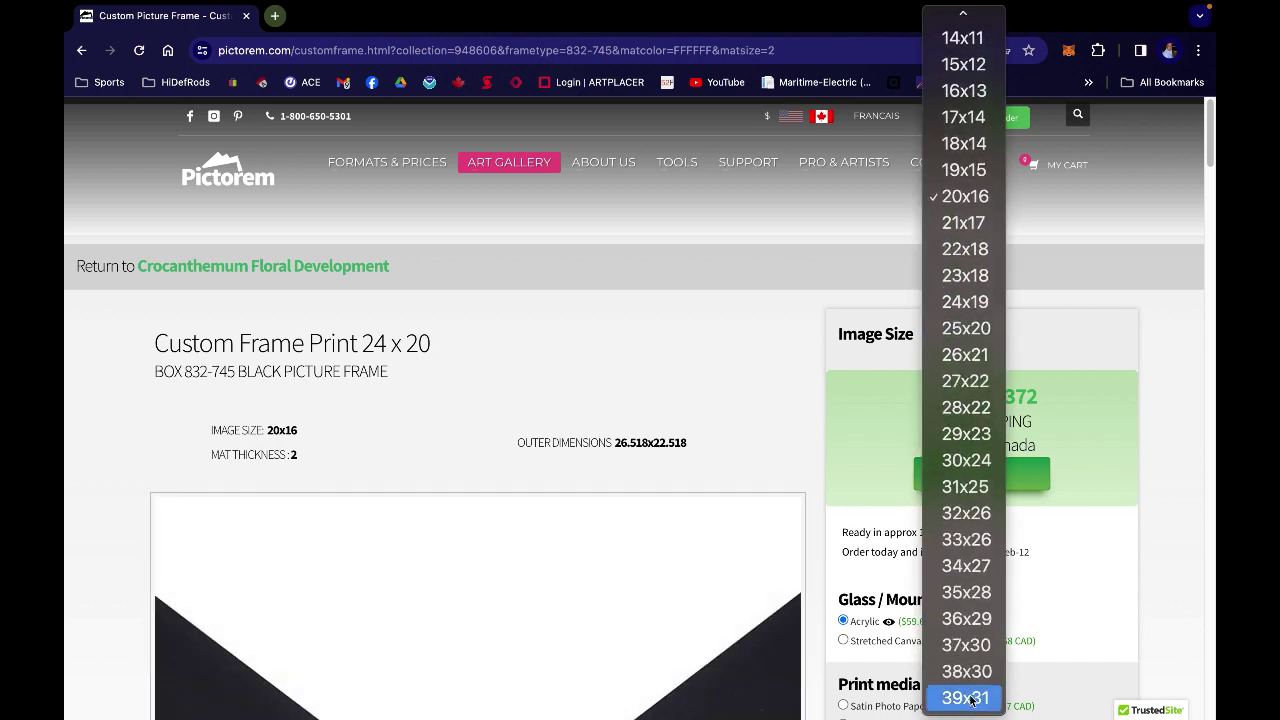
{"action": "left_click", "coordinate": [966, 671]}
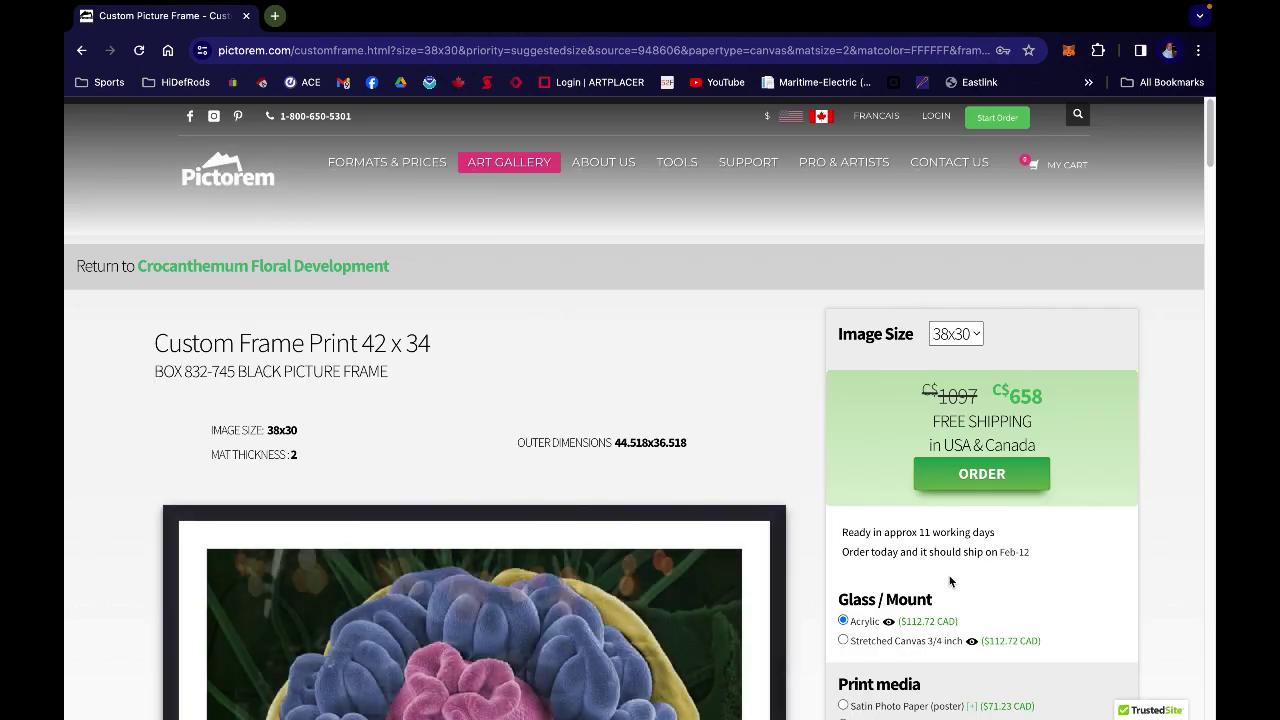
- Review the 38x30 framed print's price, glass, print media, top mat and frame type options, plus the room mockup and framing details
{"action": "scroll", "coordinate": [950, 581], "scroll_direction": "down", "scroll_amount": 4}
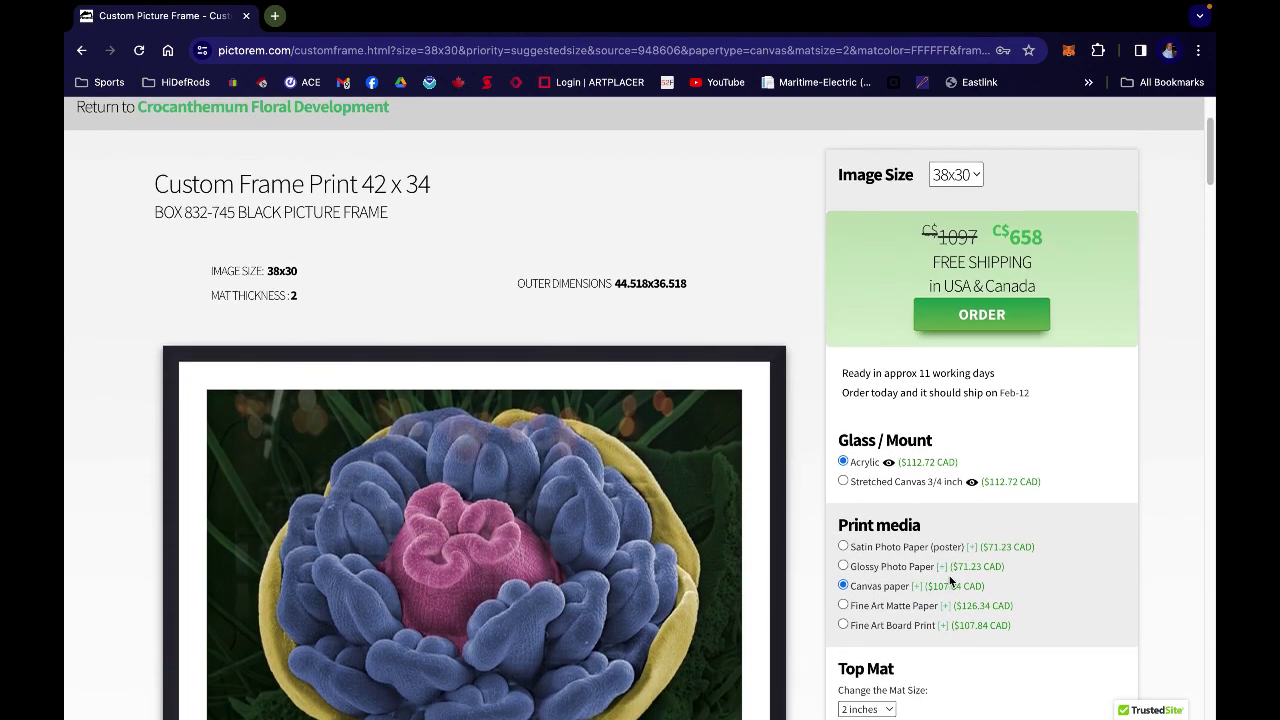
{"action": "scroll", "coordinate": [949, 575], "scroll_direction": "down", "scroll_amount": 3}
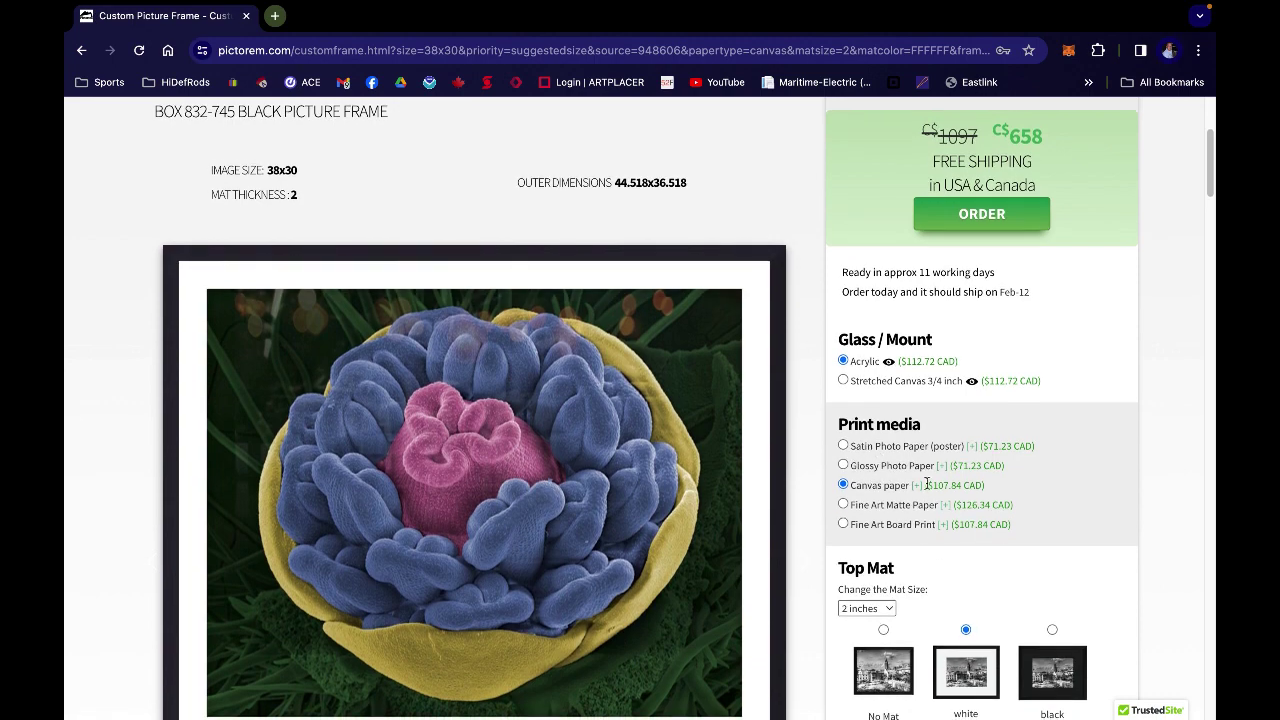
{"action": "scroll", "coordinate": [979, 503], "scroll_direction": "down", "scroll_amount": 5}
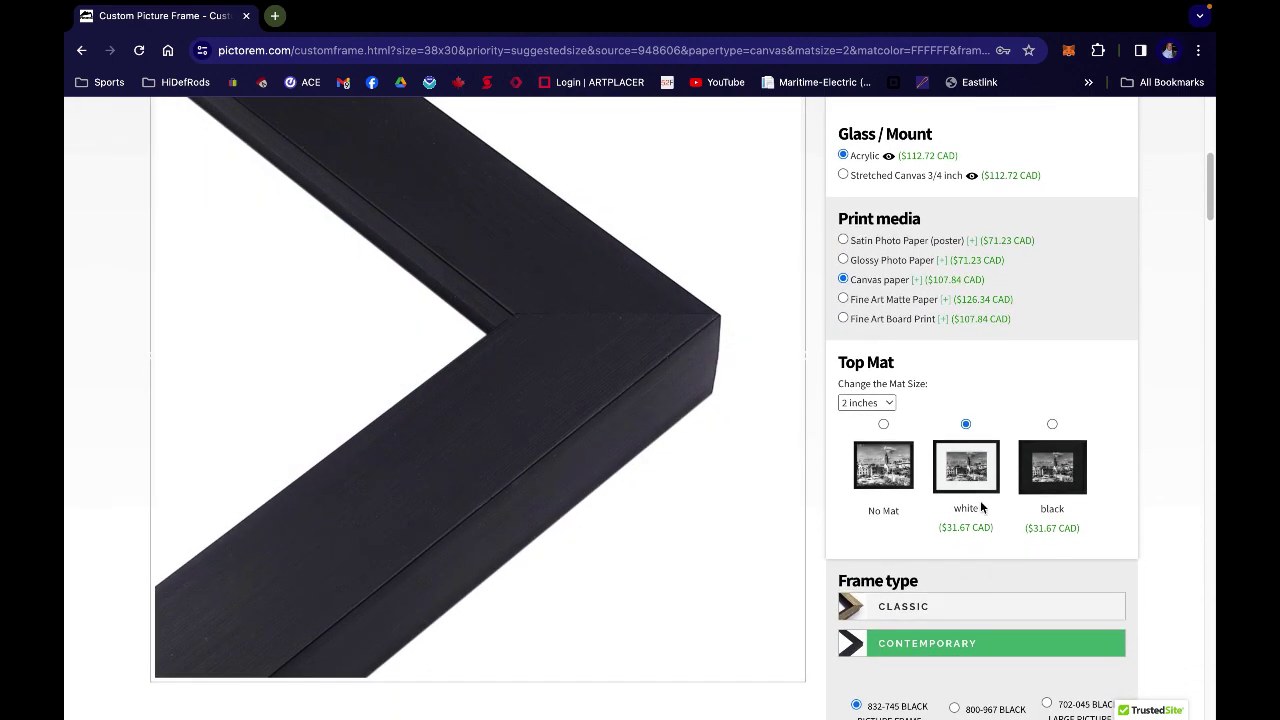
{"action": "scroll", "coordinate": [981, 507], "scroll_direction": "down", "scroll_amount": 7}
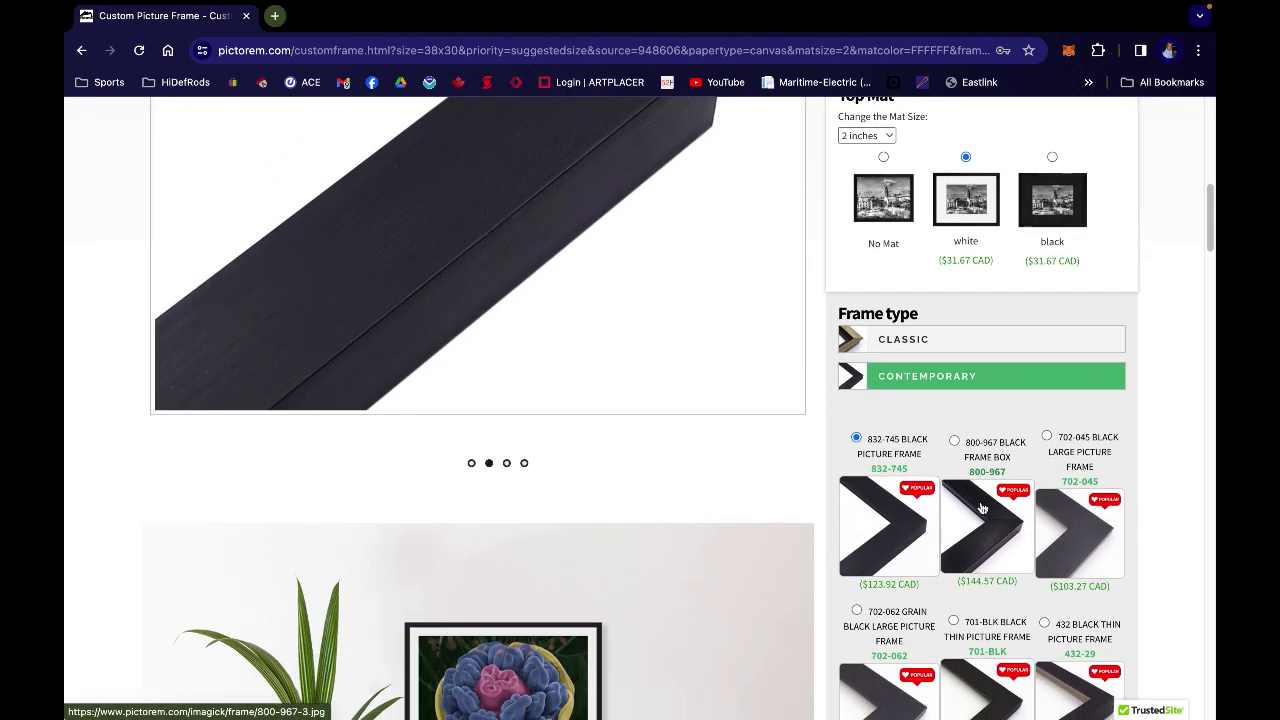
{"action": "scroll", "coordinate": [981, 508], "scroll_direction": "down", "scroll_amount": 10}
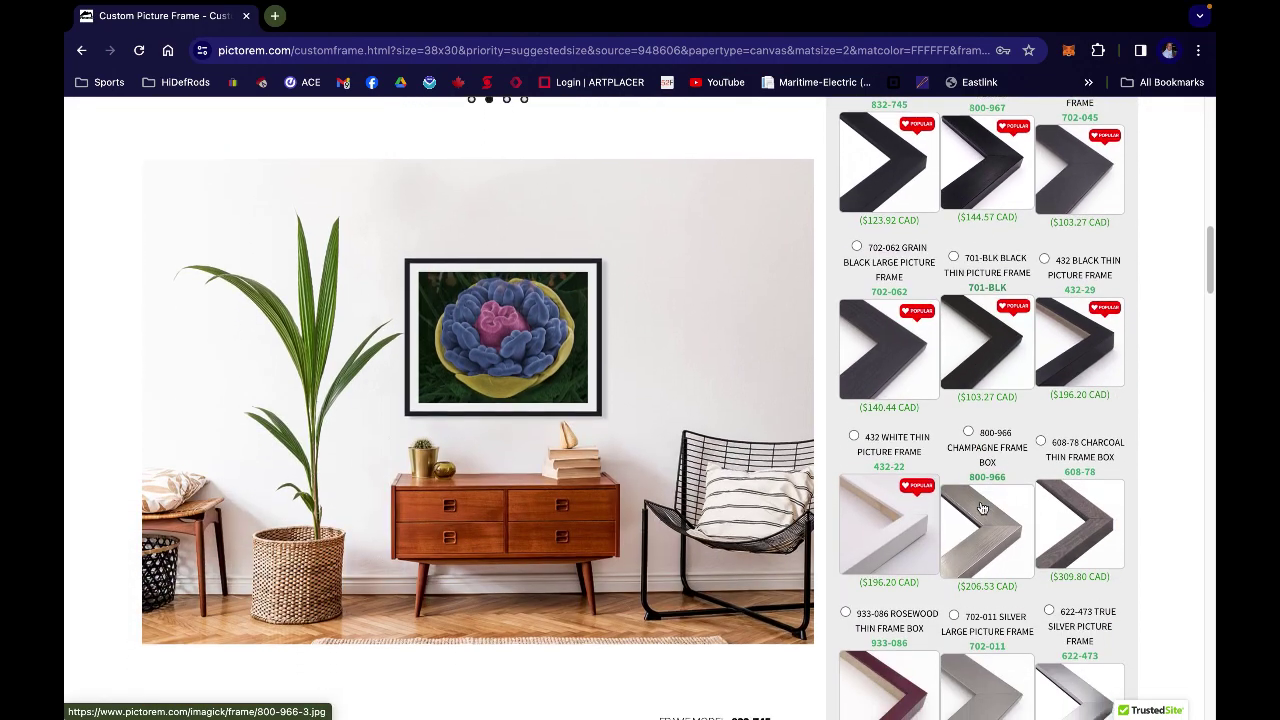
{"action": "scroll", "coordinate": [981, 505], "scroll_direction": "down", "scroll_amount": 5}
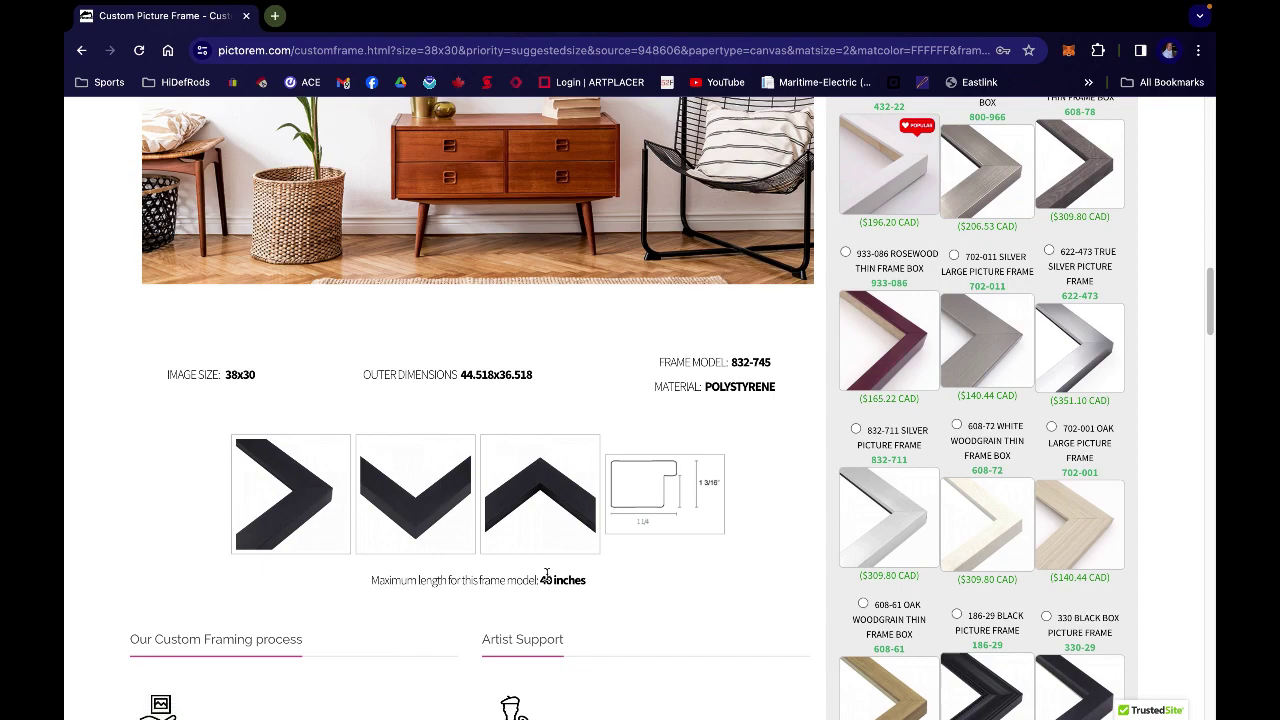
{"action": "scroll", "coordinate": [607, 588], "scroll_direction": "down", "scroll_amount": 9}
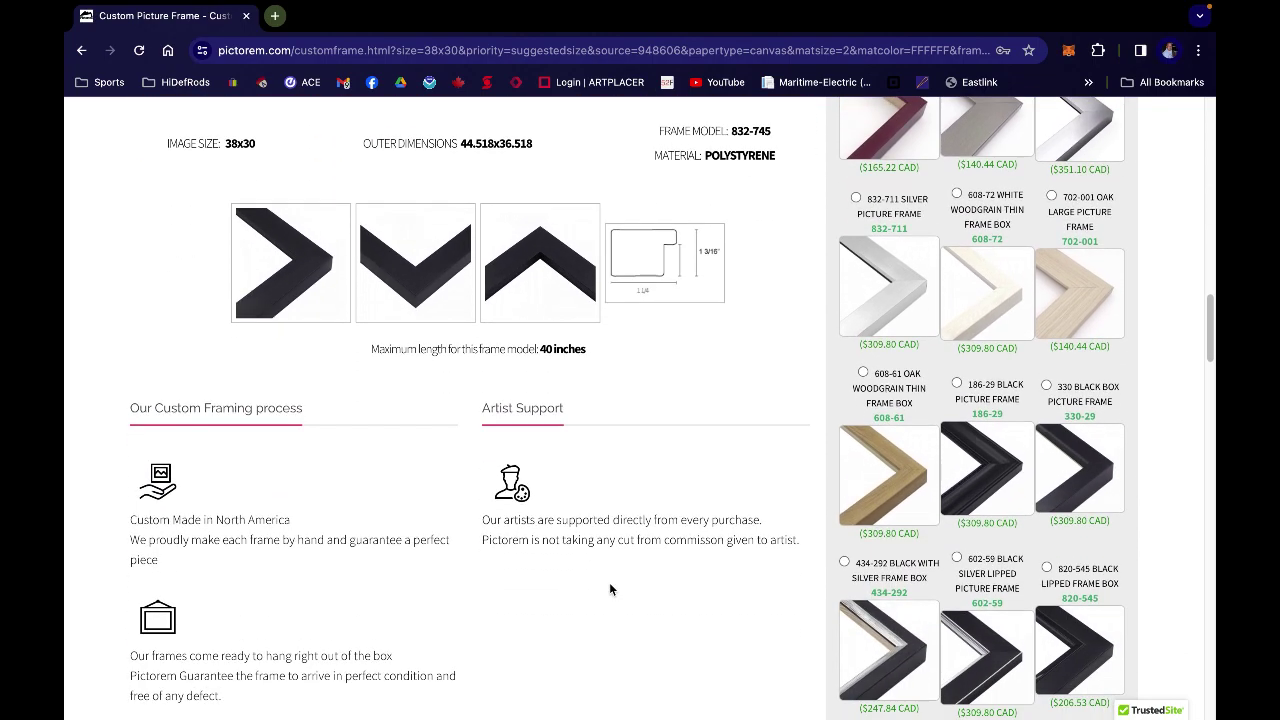
{"action": "scroll", "coordinate": [609, 584], "scroll_direction": "up", "scroll_amount": 20}
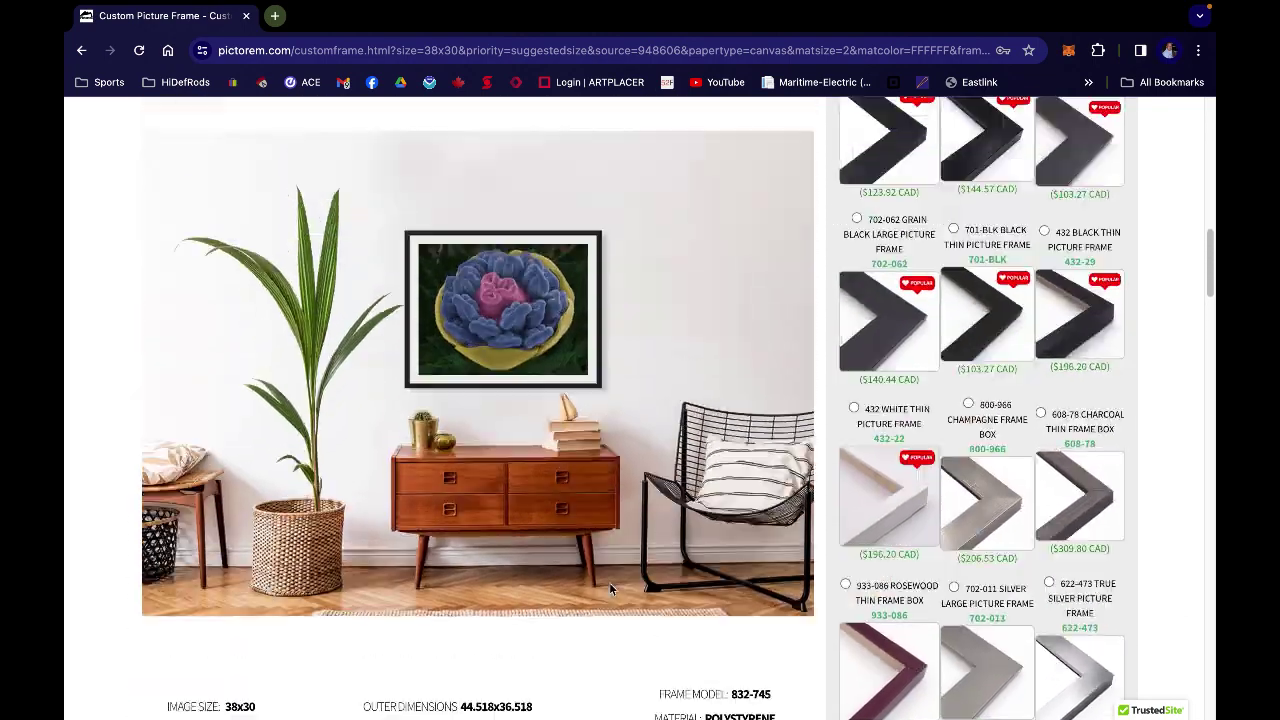
{"action": "scroll", "coordinate": [609, 589], "scroll_direction": "up", "scroll_amount": 10}
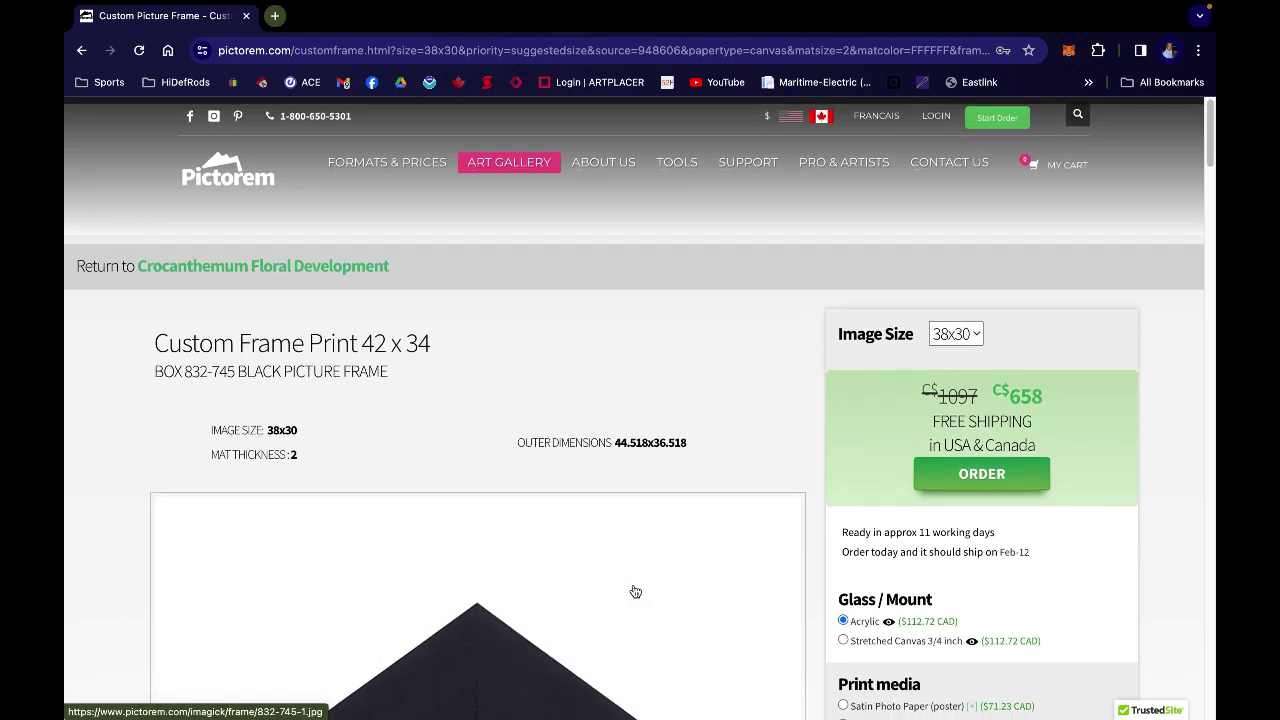
- Return to the Crocanthemum Floral Development artwork page and view the main image and available formats
{"action": "left_click", "coordinate": [263, 267]}
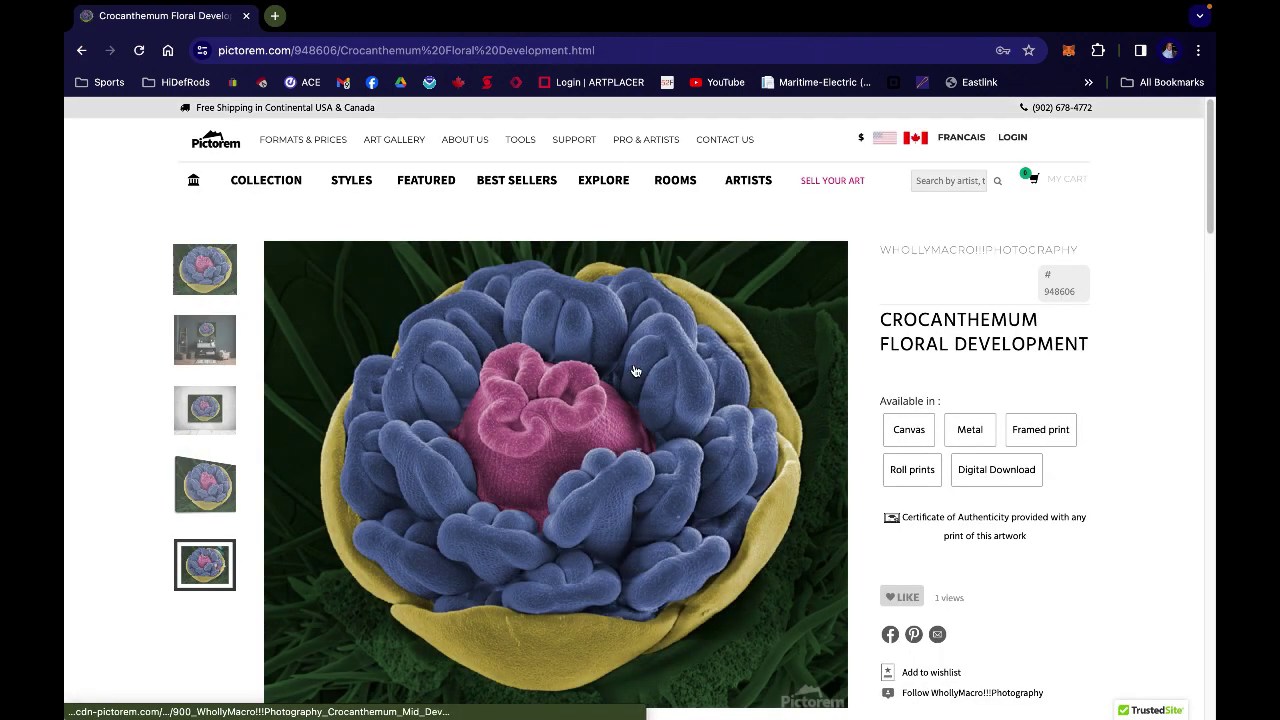
{"action": "scroll", "coordinate": [642, 378], "scroll_direction": "down", "scroll_amount": 3}
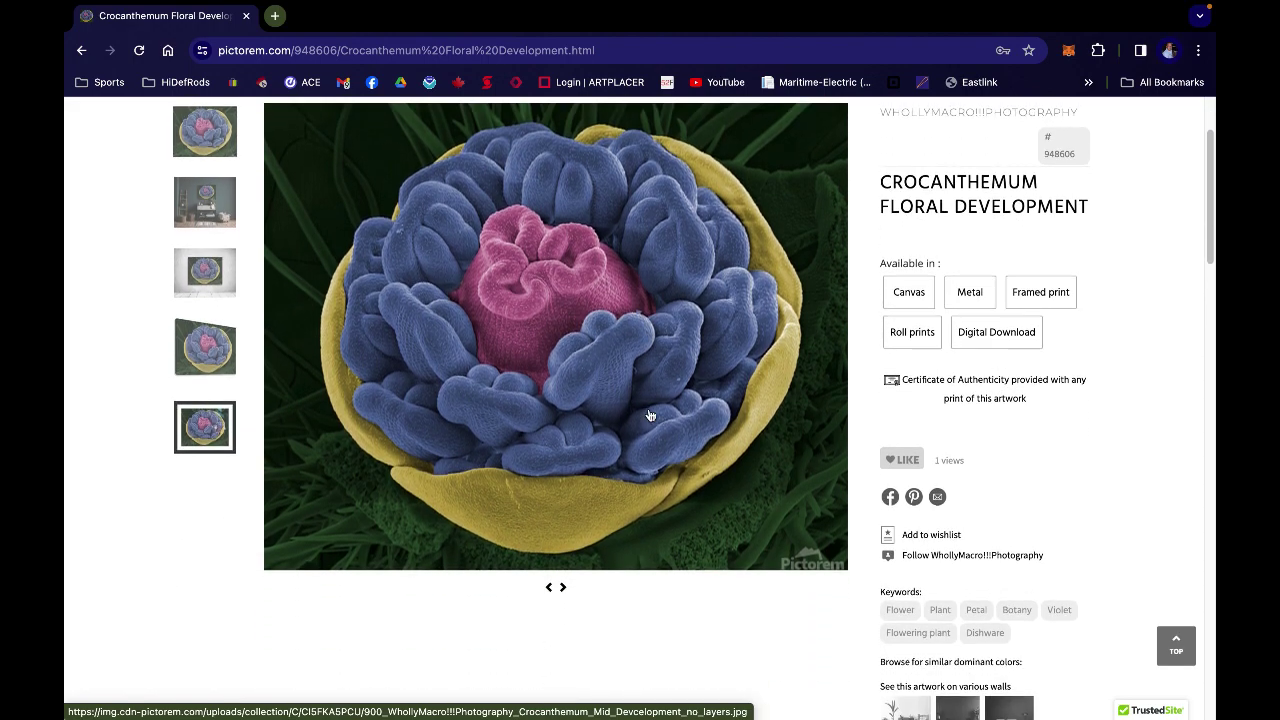
{"action": "scroll", "coordinate": [650, 415], "scroll_direction": "up", "scroll_amount": 3}
{"action": "mouse_move", "coordinate": [730, 6]}
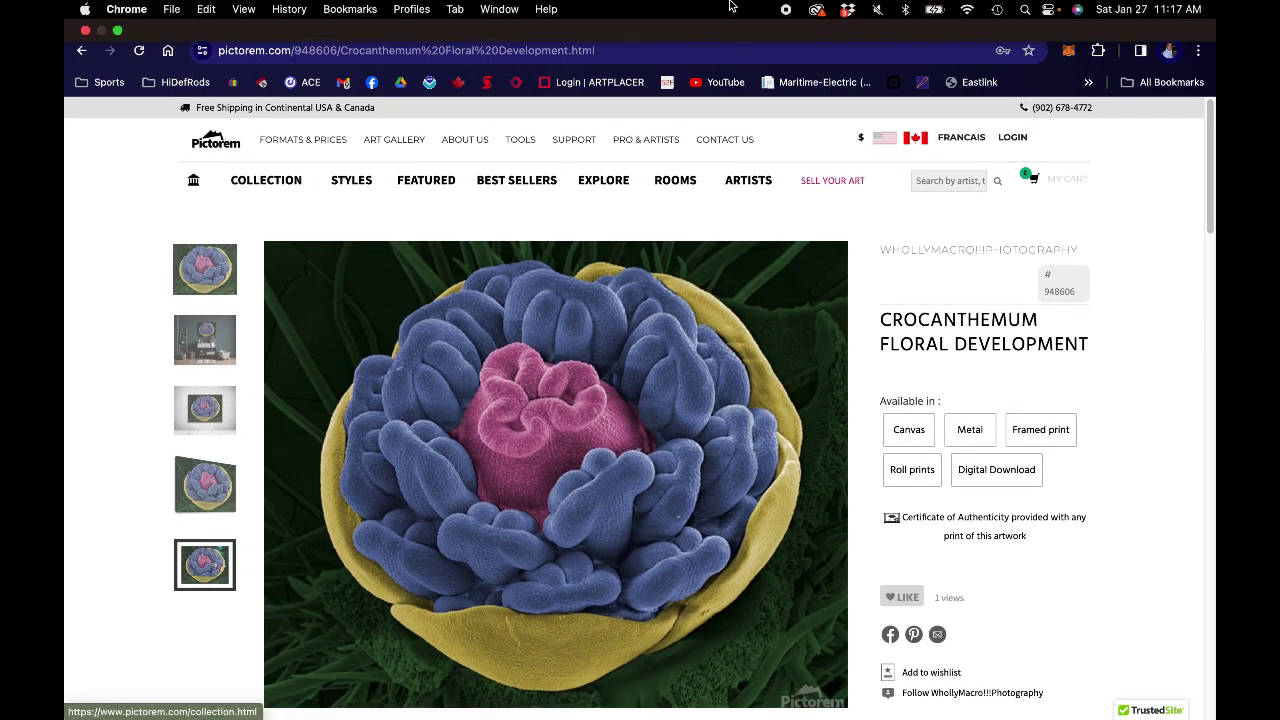